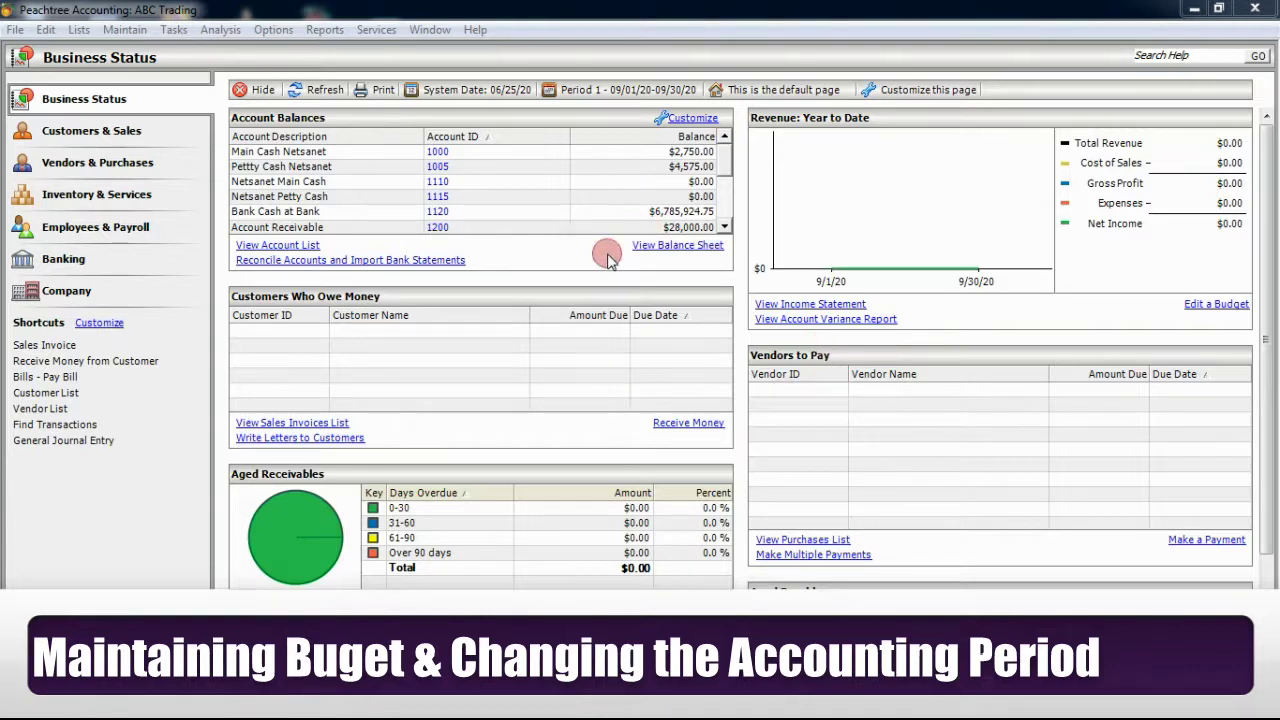
# Step: Open budget maintenance and name a new budget 9/30/2020
pyautogui.click(125, 30)
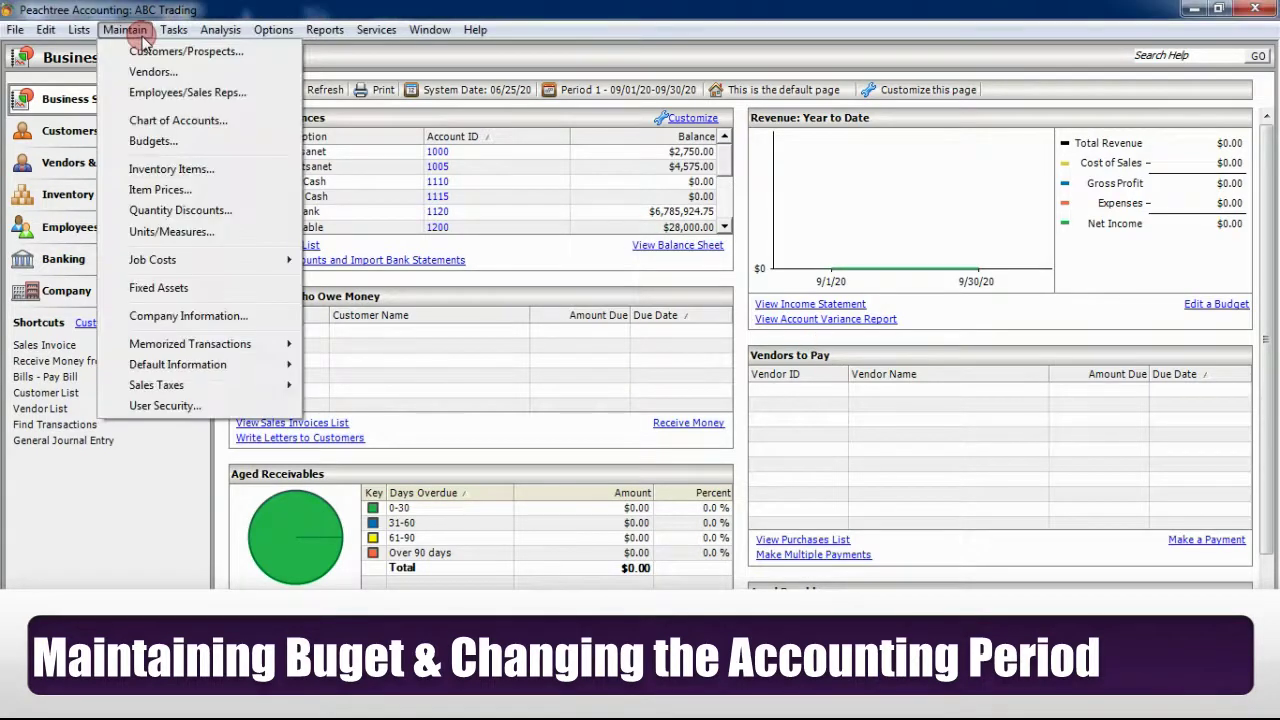
pyautogui.click(160, 148)
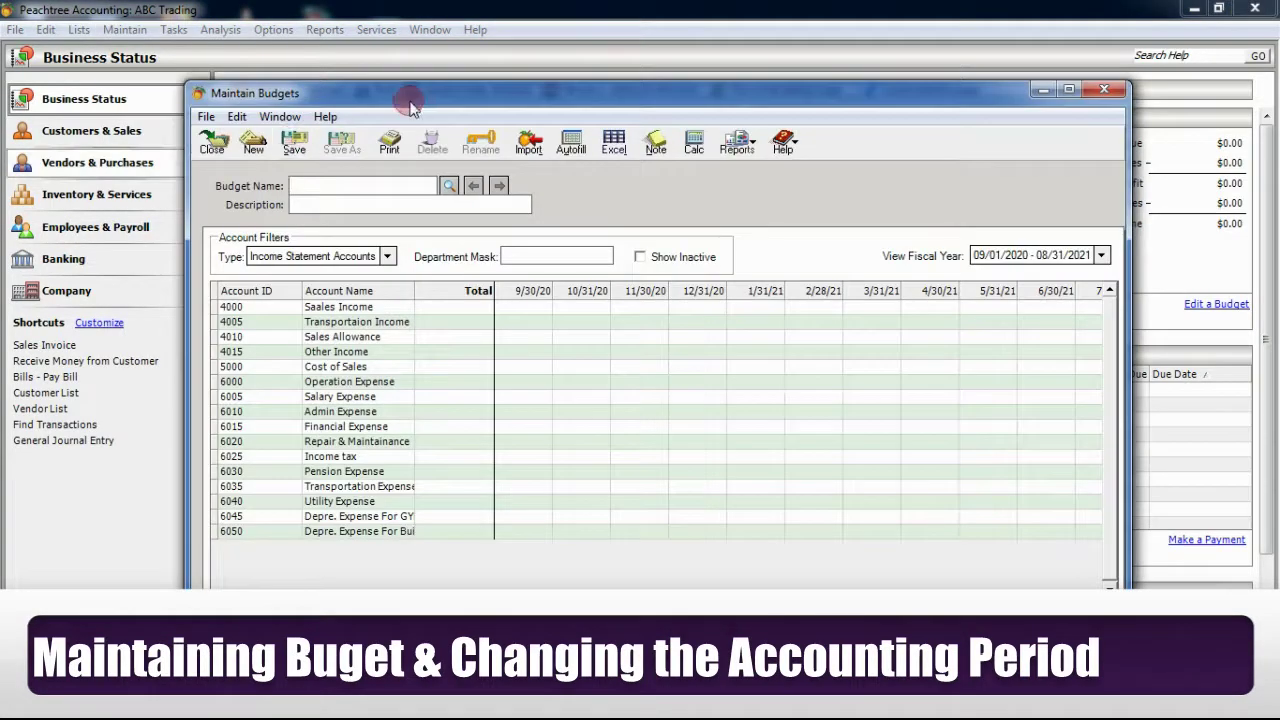
pyautogui.moveTo(402, 90); pyautogui.dragTo(243, 18)
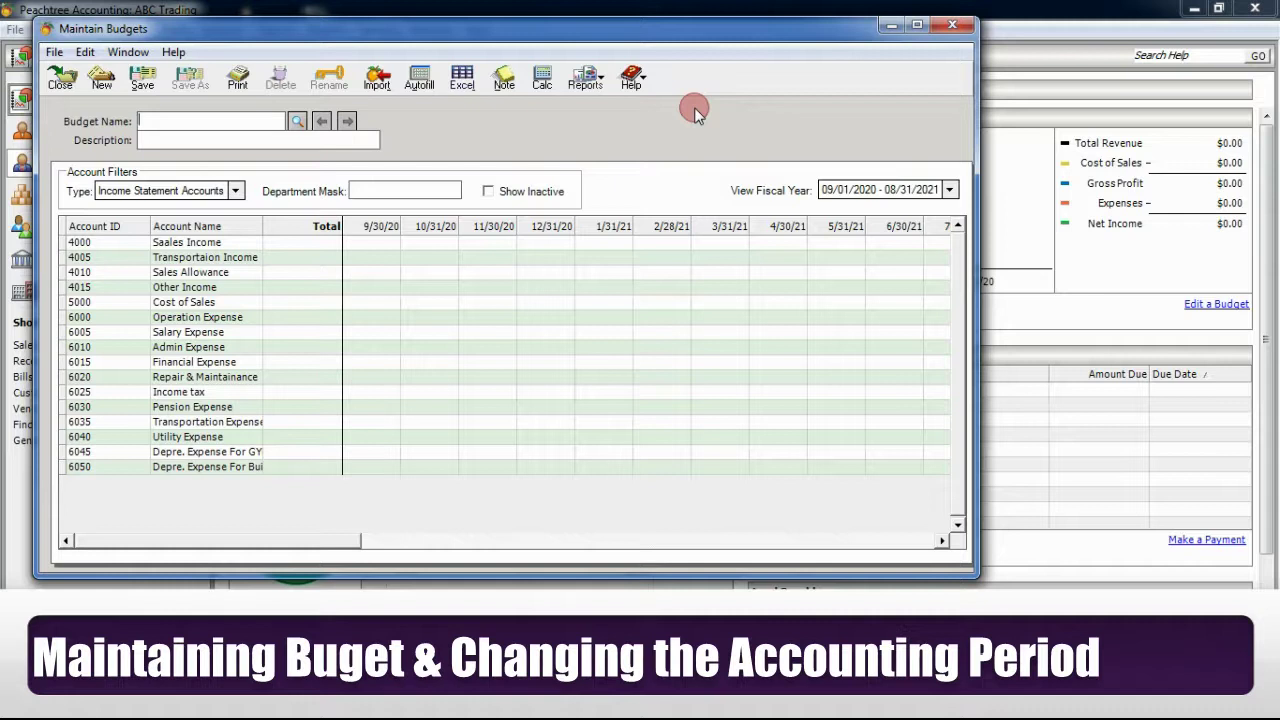
pyautogui.write('9')
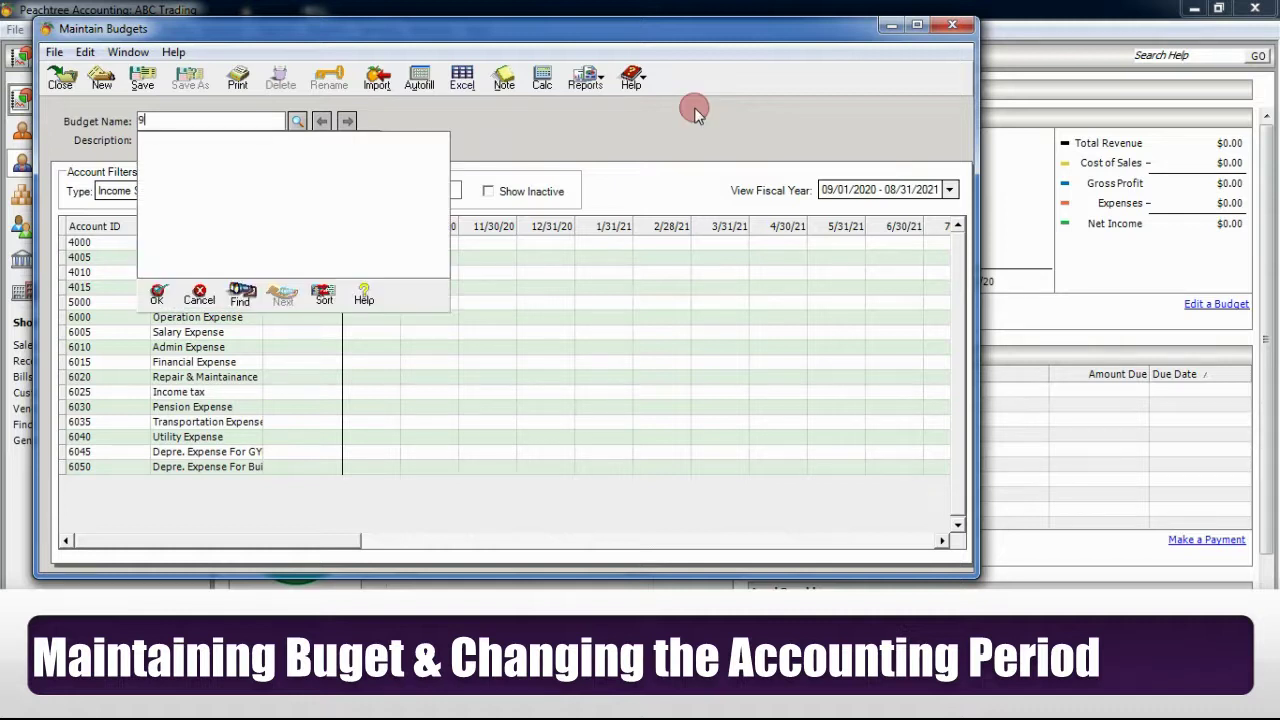
pyautogui.write('/30/')
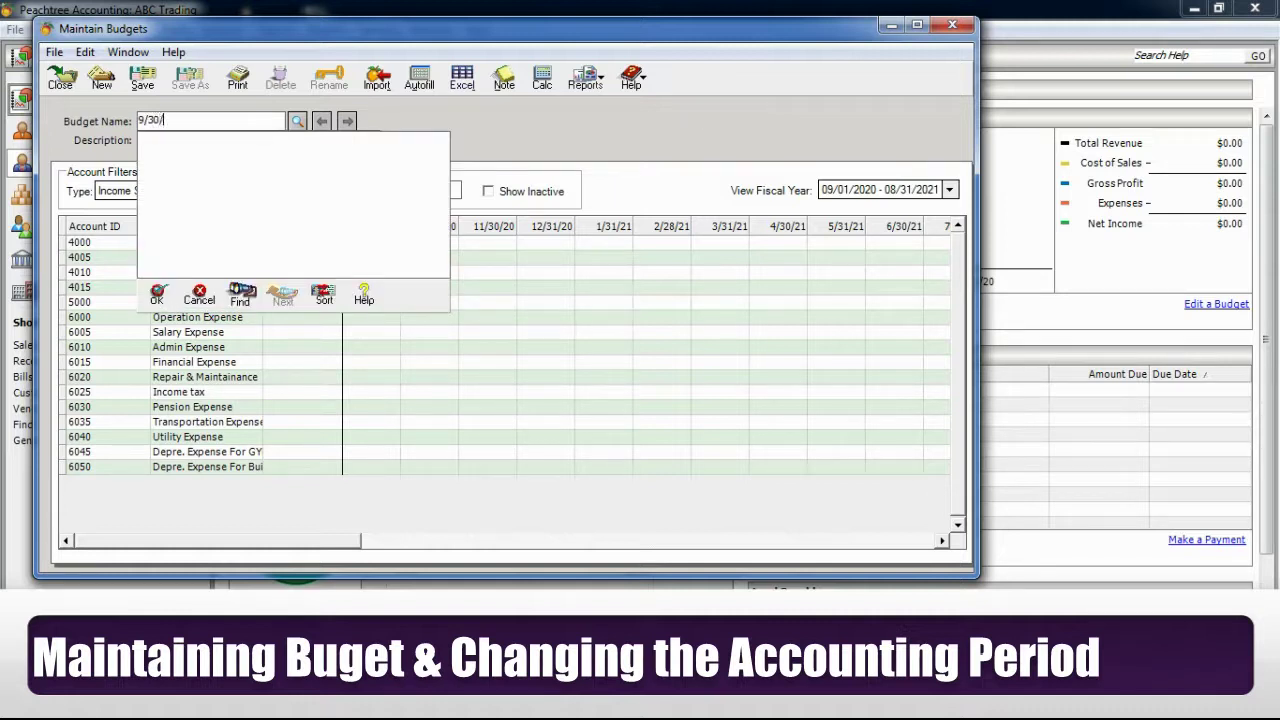
pyautogui.write('2020')
pyautogui.press('Tab')
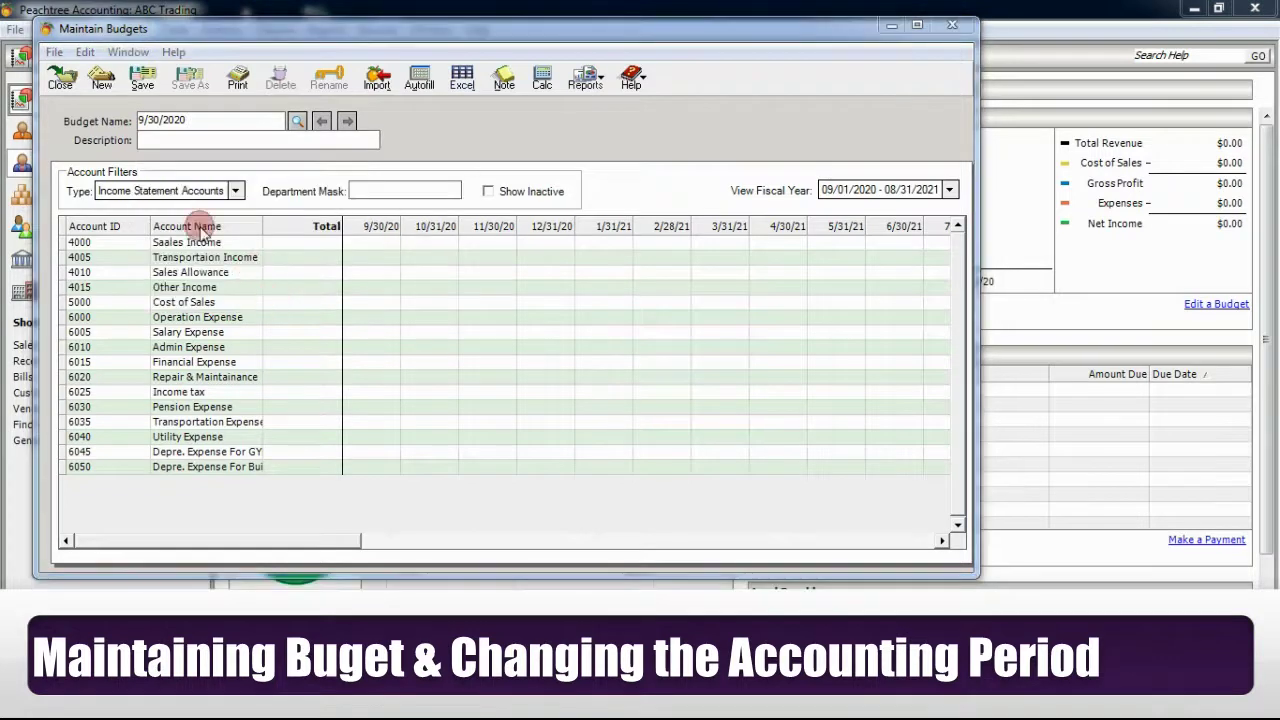
# Step: Enter "single period budget for september" as the budget's description
pyautogui.click(164, 140)
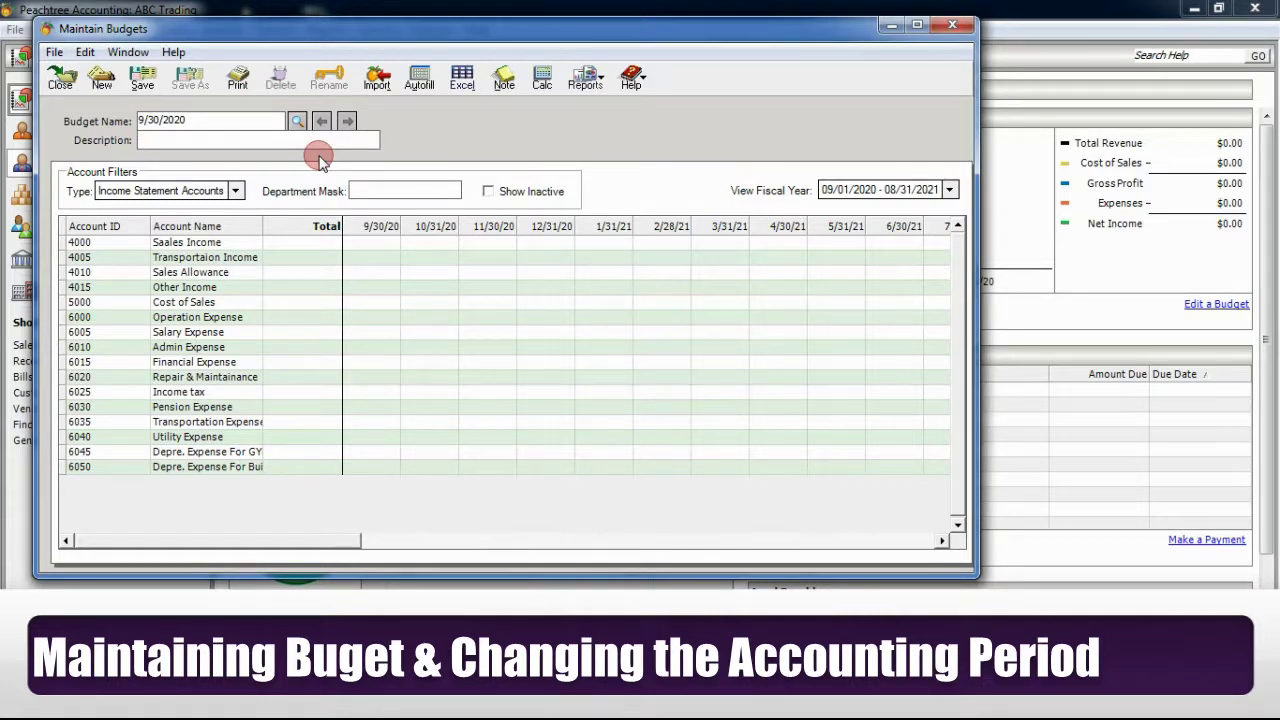
pyautogui.write('s')
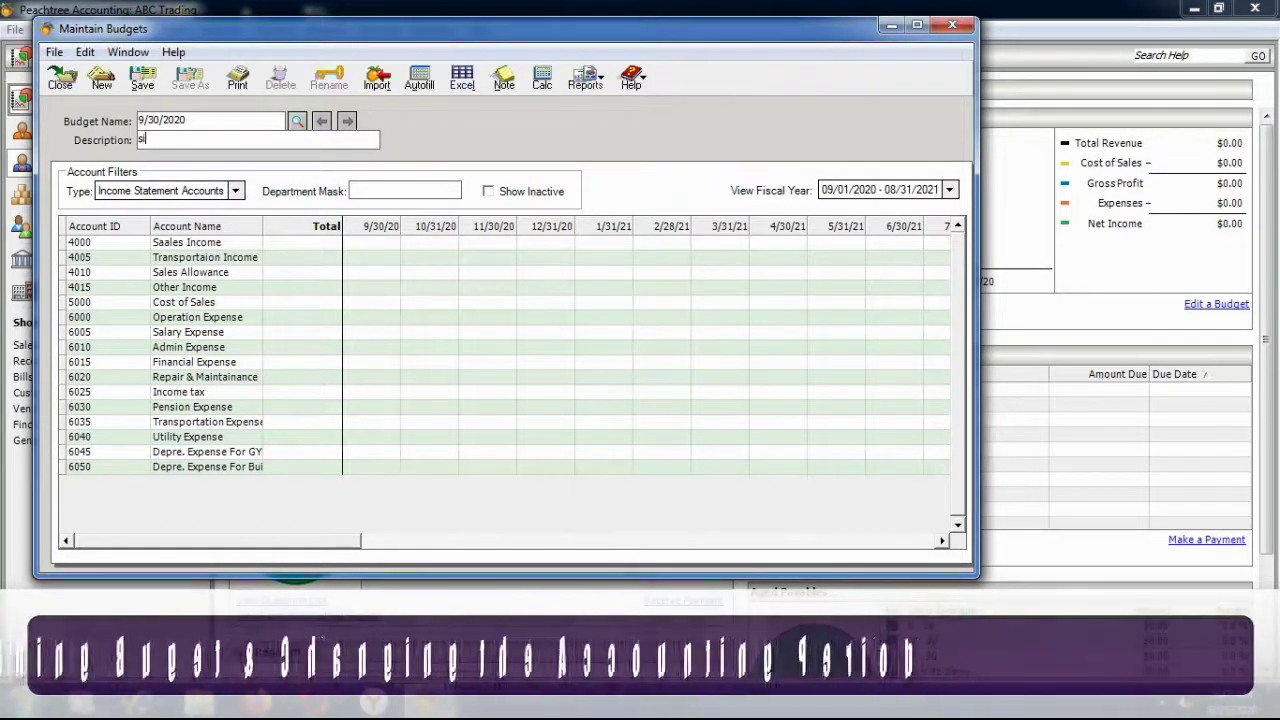
pyautogui.write('ingle ')
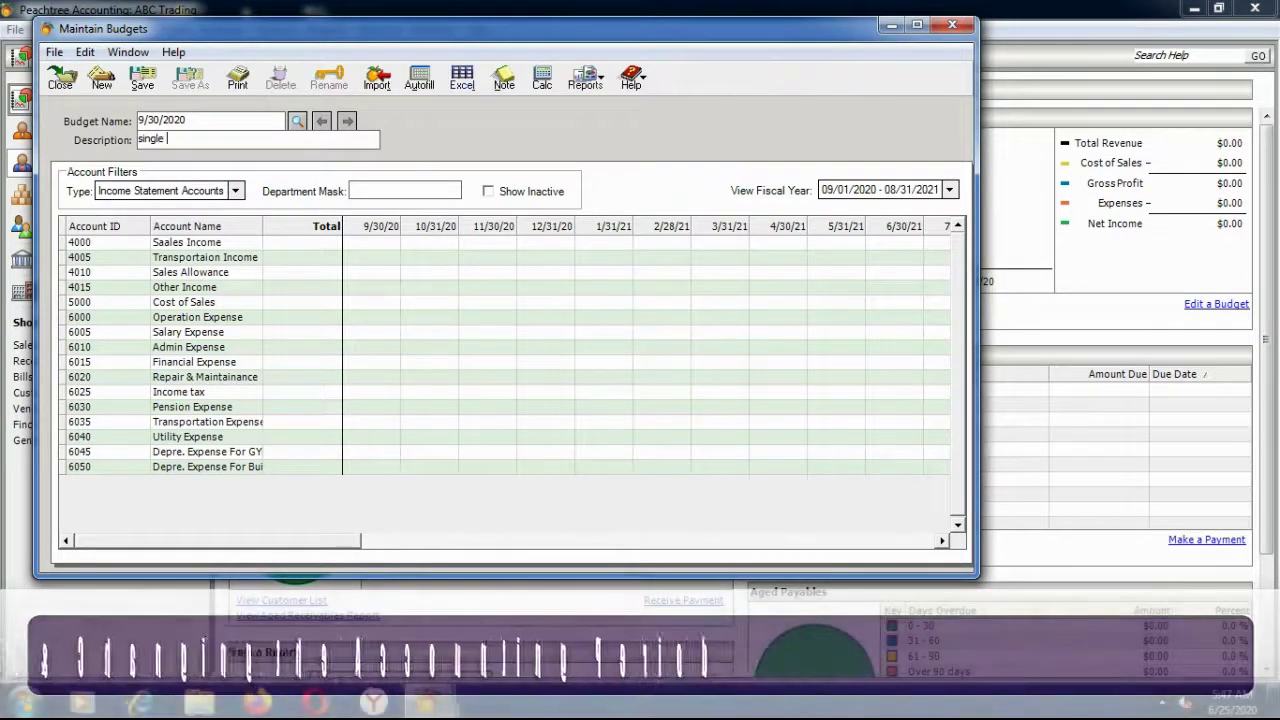
pyautogui.write('per')
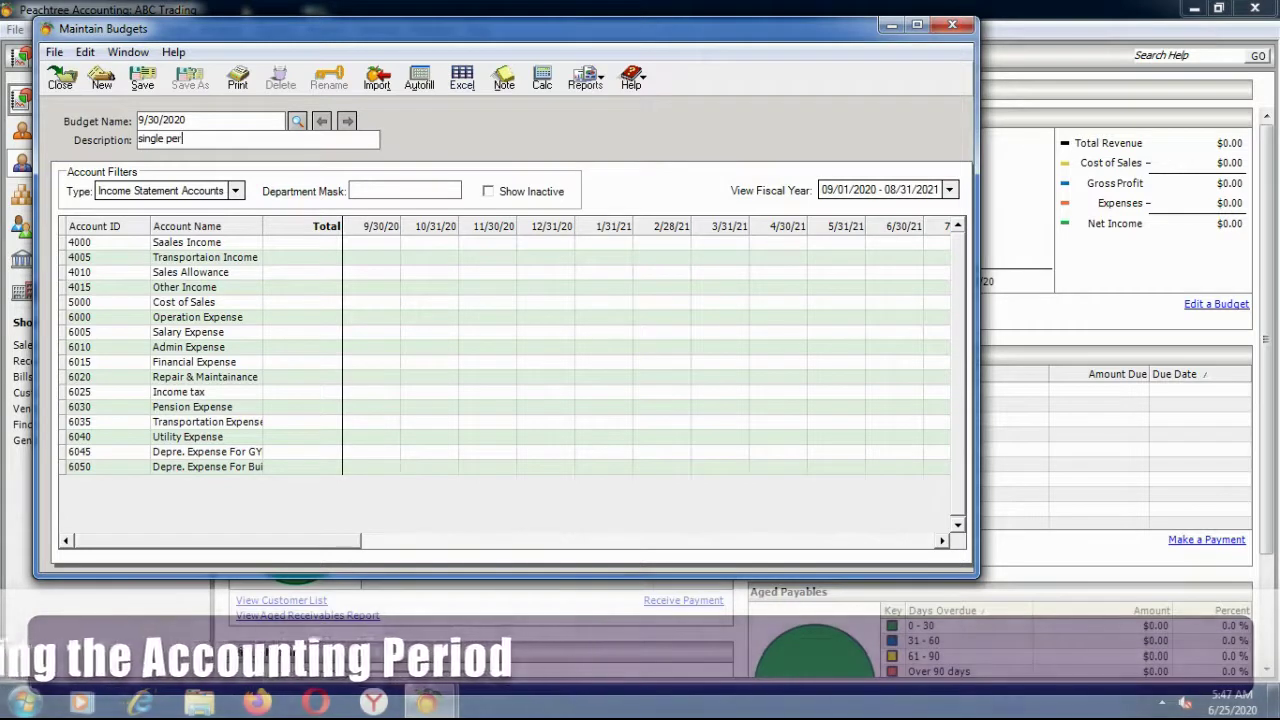
pyautogui.write('iod bu')
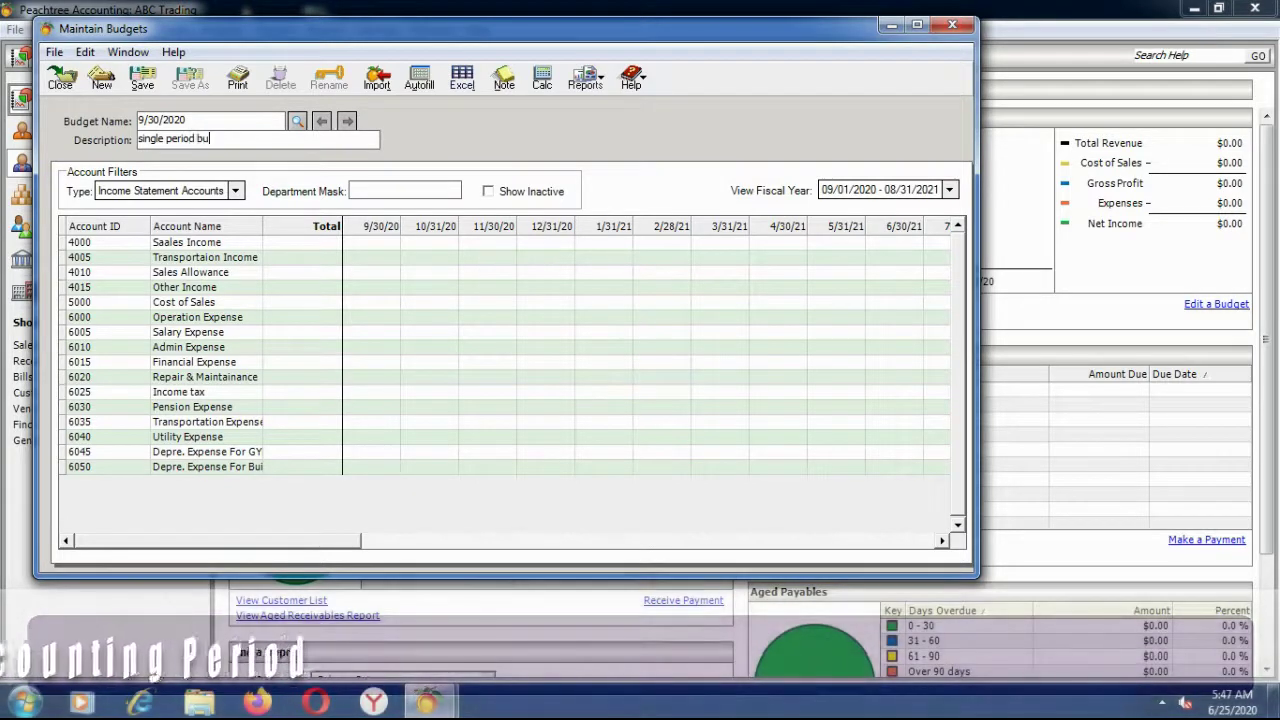
pyautogui.write('dget')
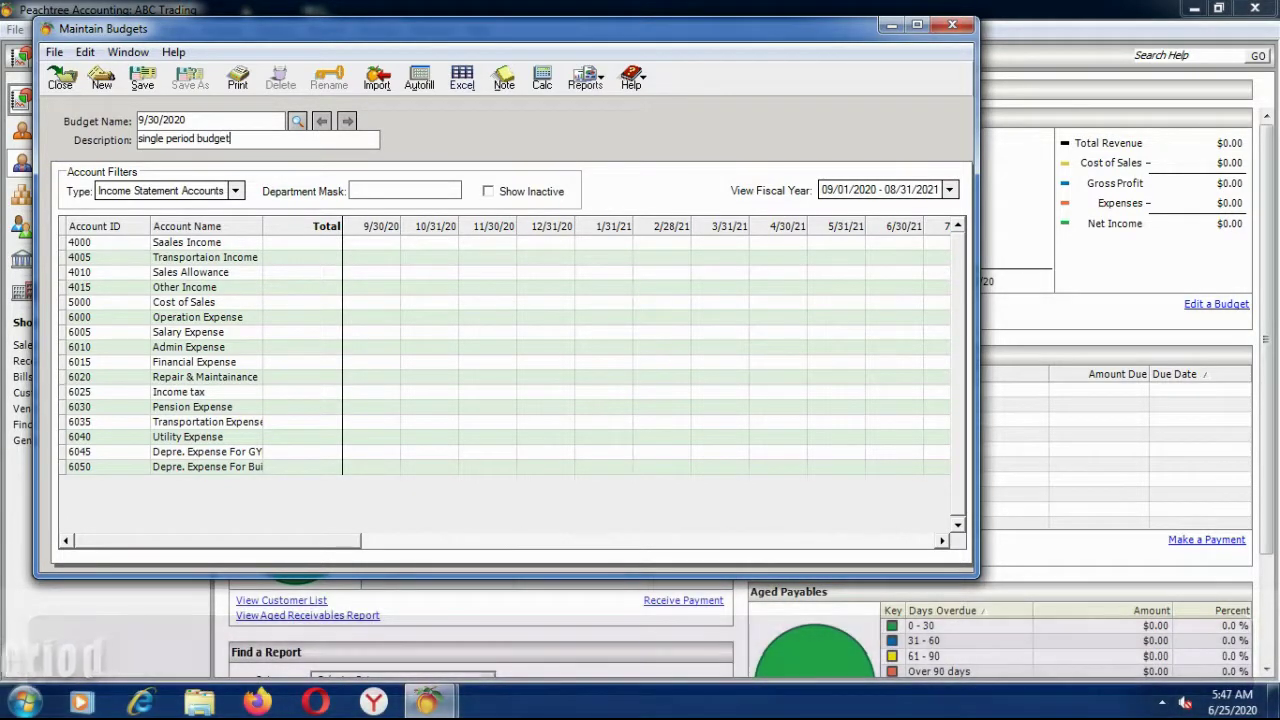
pyautogui.write(' for ')
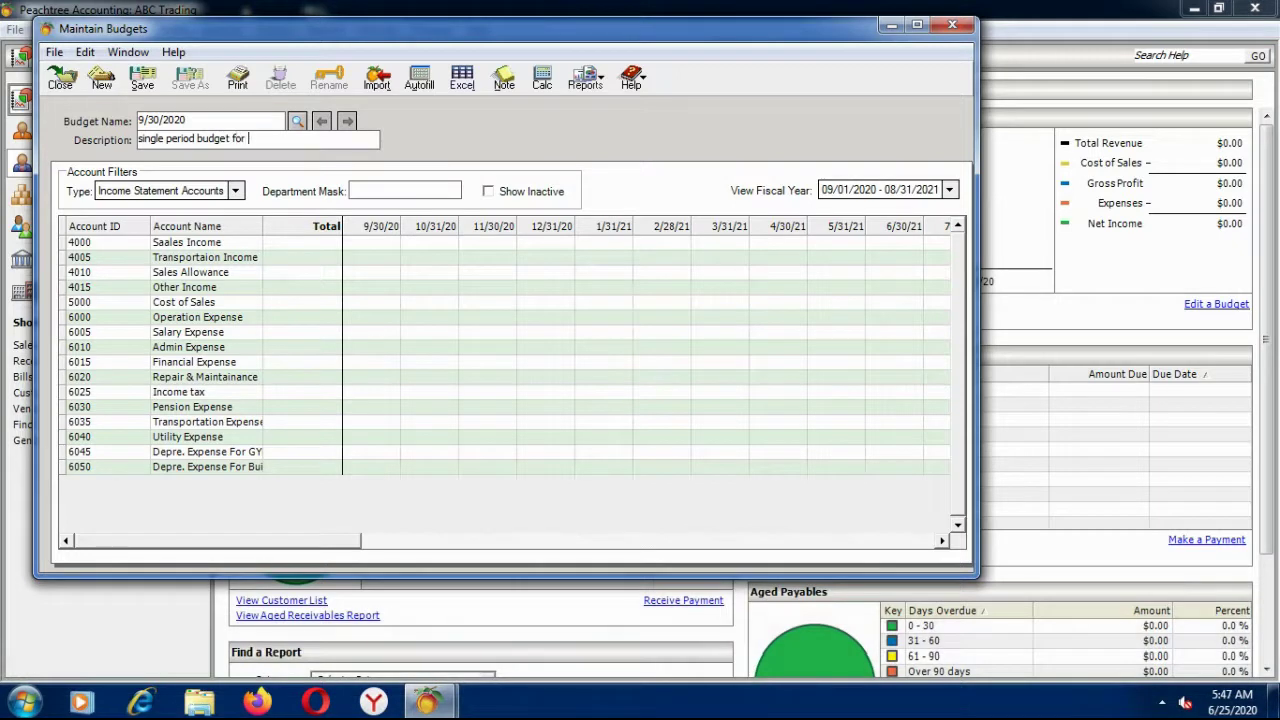
pyautogui.write('september')
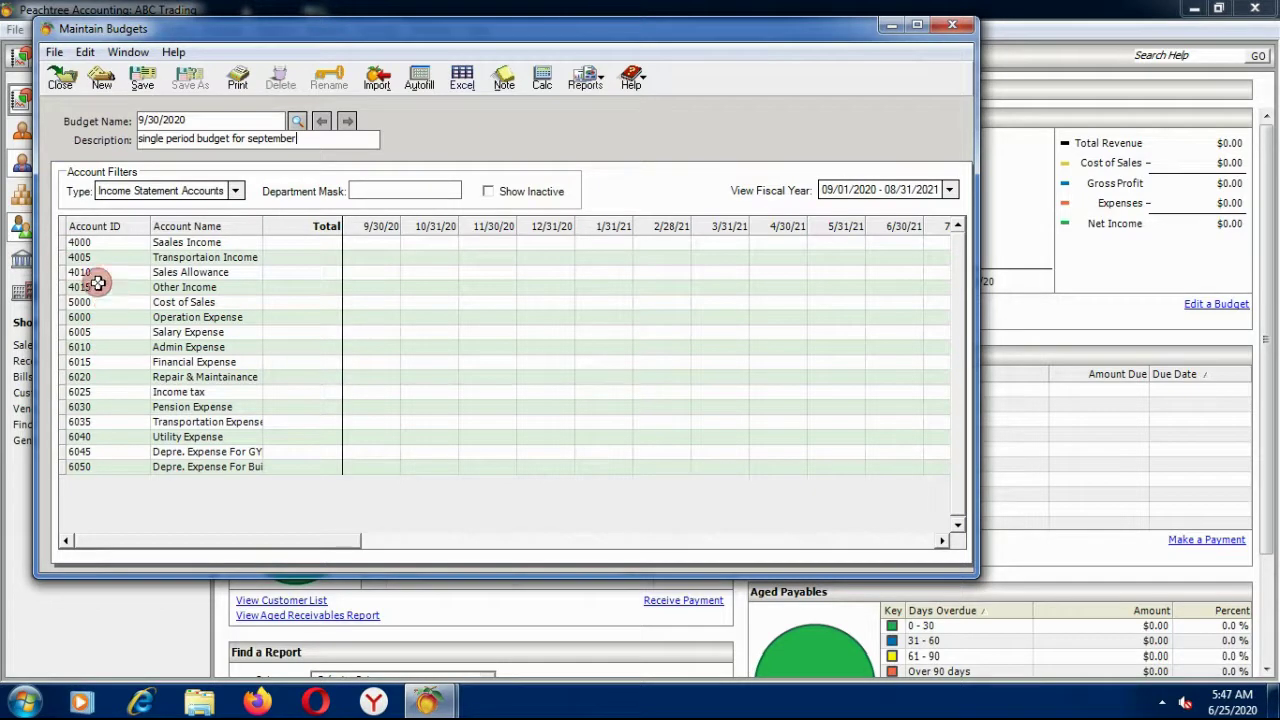
# Step: Review the budget's accounts under the Balance Sheet Accounts and All Accounts type filters, returning to Income Statement Accounts
pyautogui.click(236, 191)
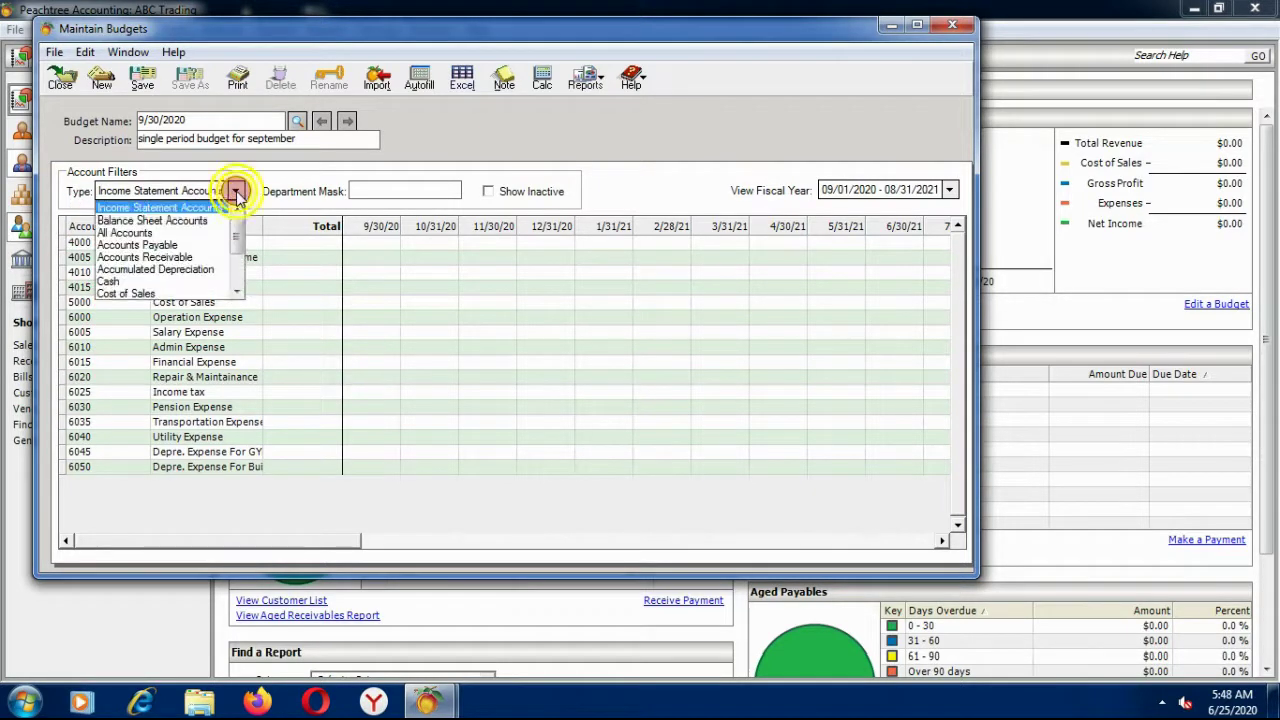
pyautogui.click(143, 222)
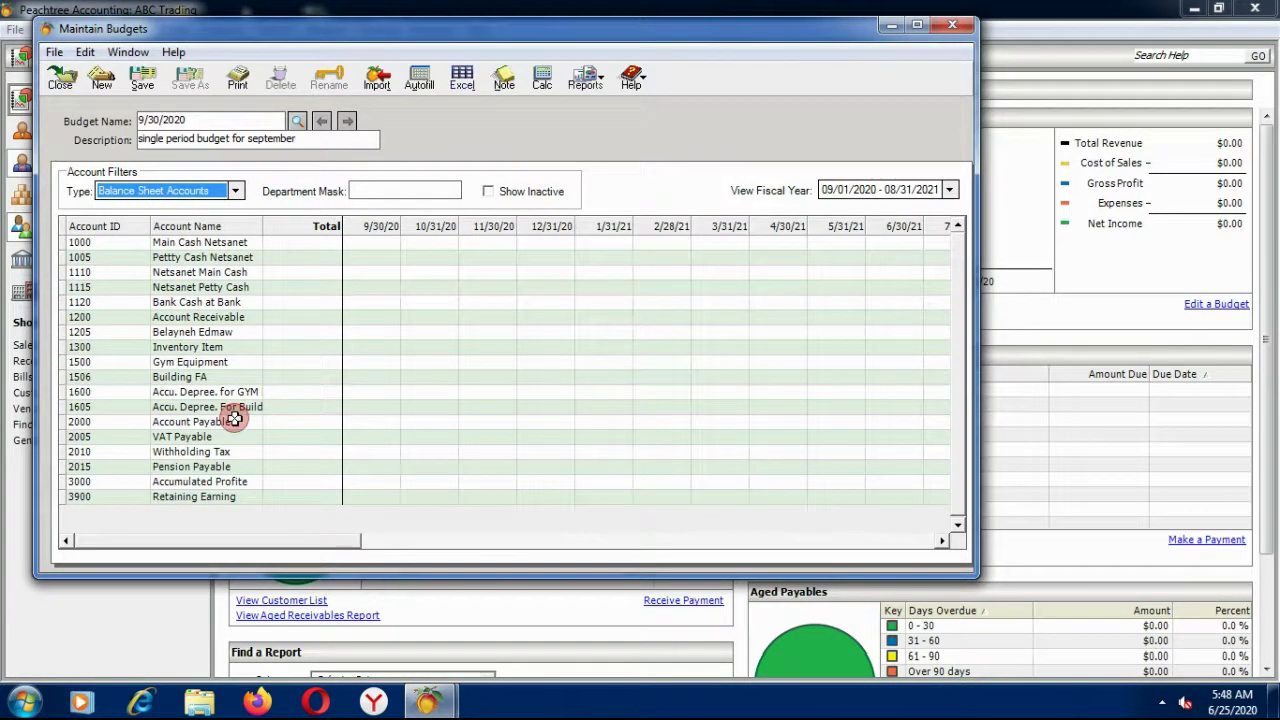
pyautogui.click(235, 190)
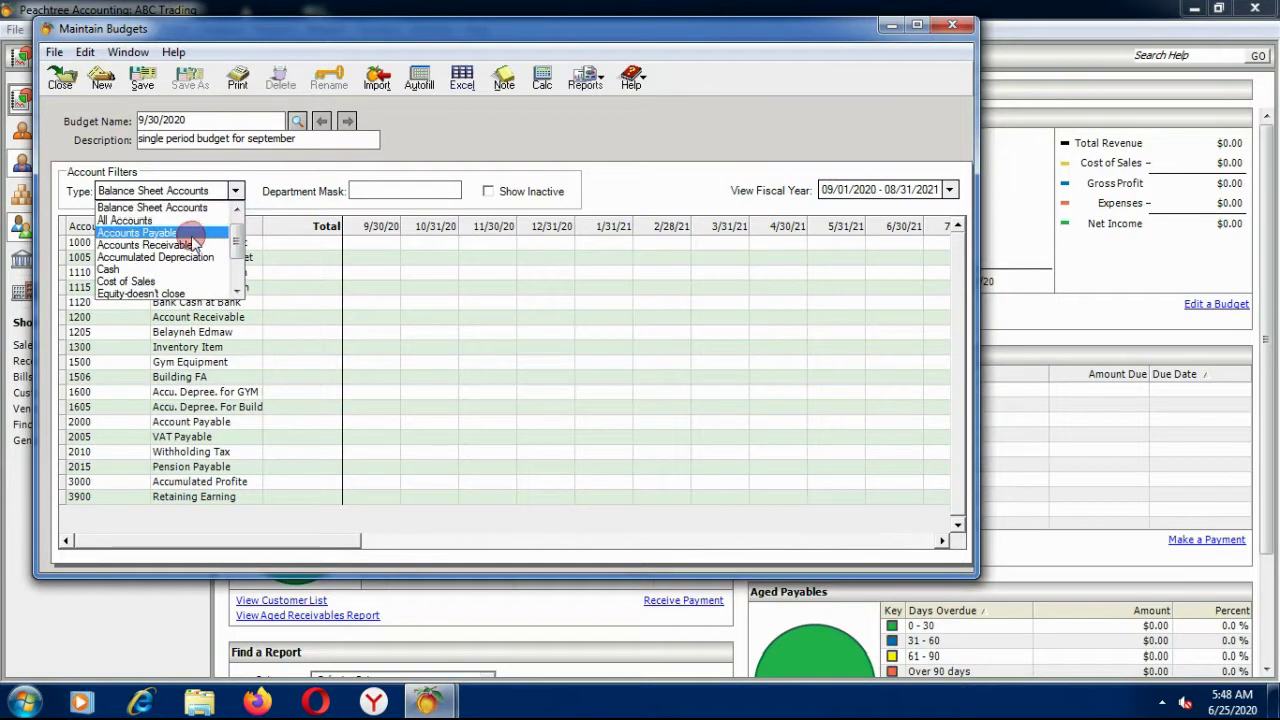
pyautogui.click(108, 220)
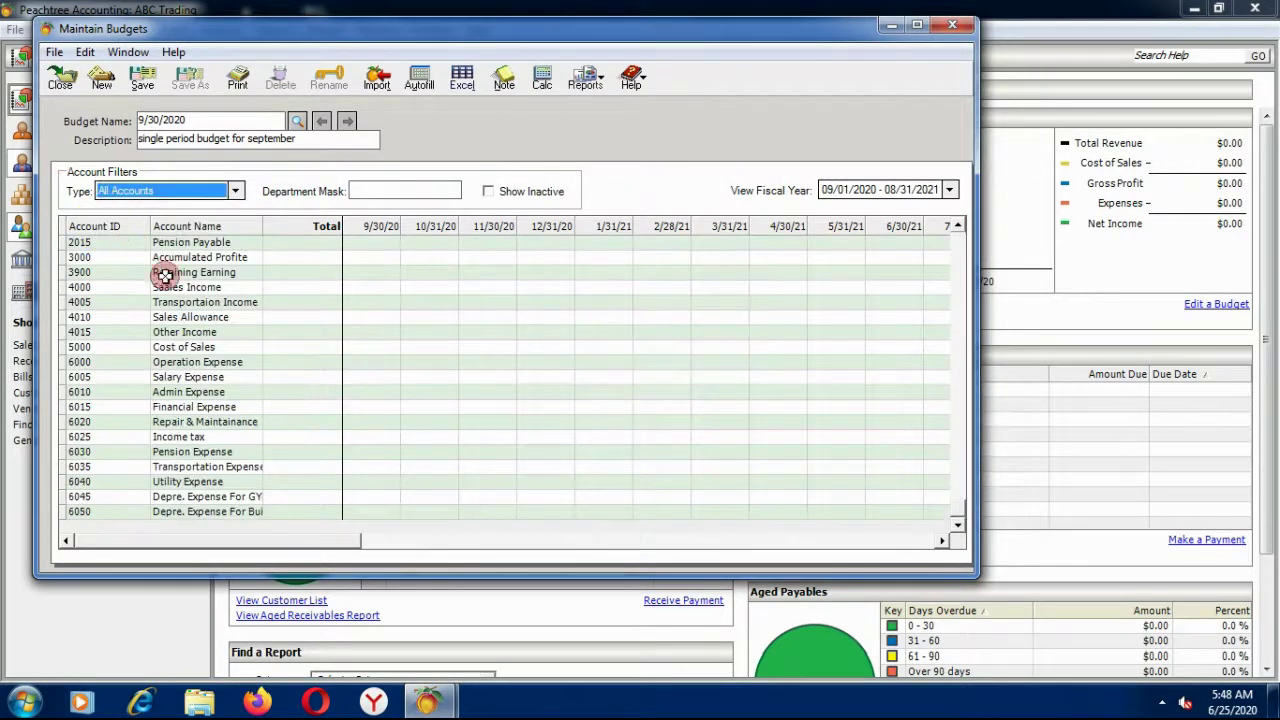
pyautogui.press('Down')
pyautogui.press('Down')
pyautogui.press('Down')
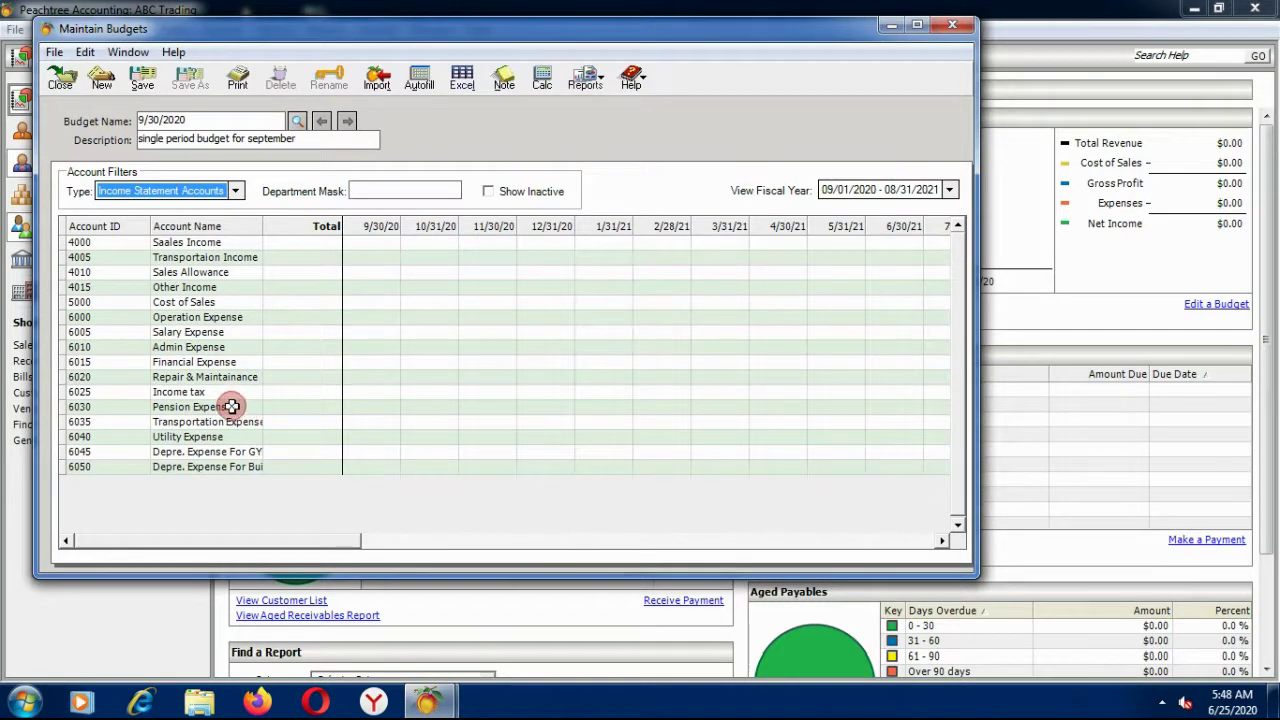
pyautogui.click(228, 191)
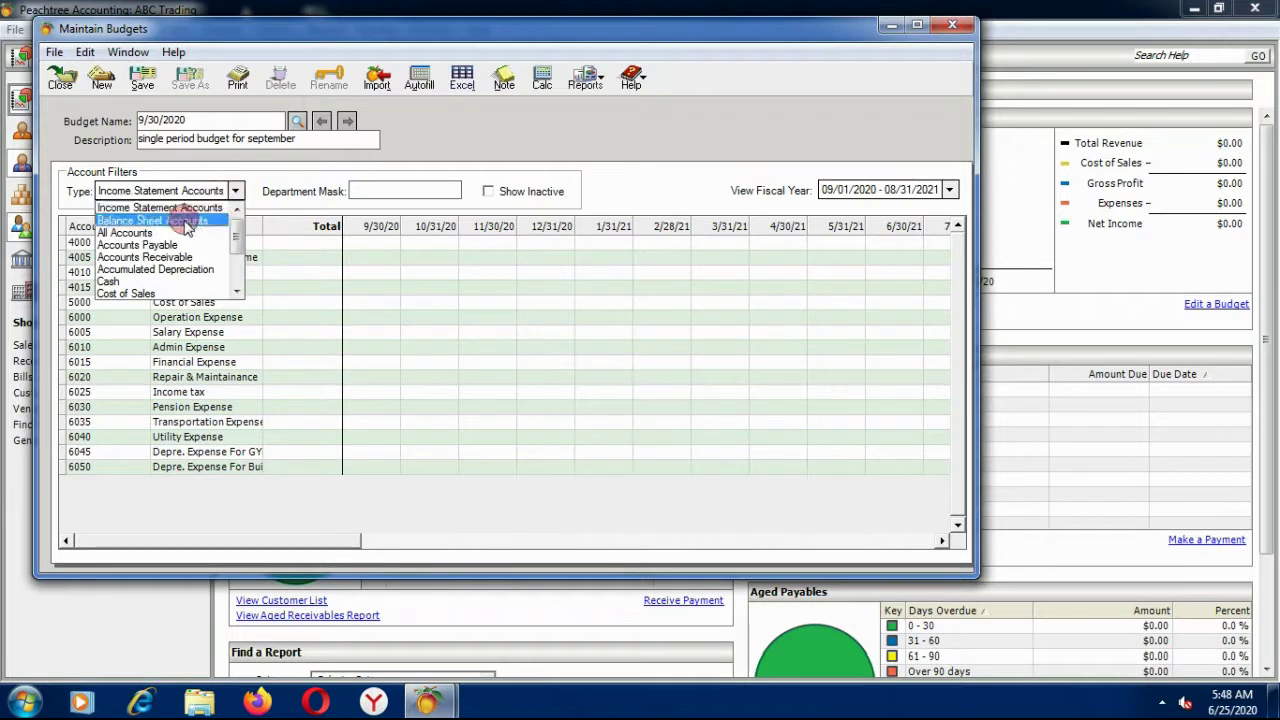
pyautogui.click(150, 207)
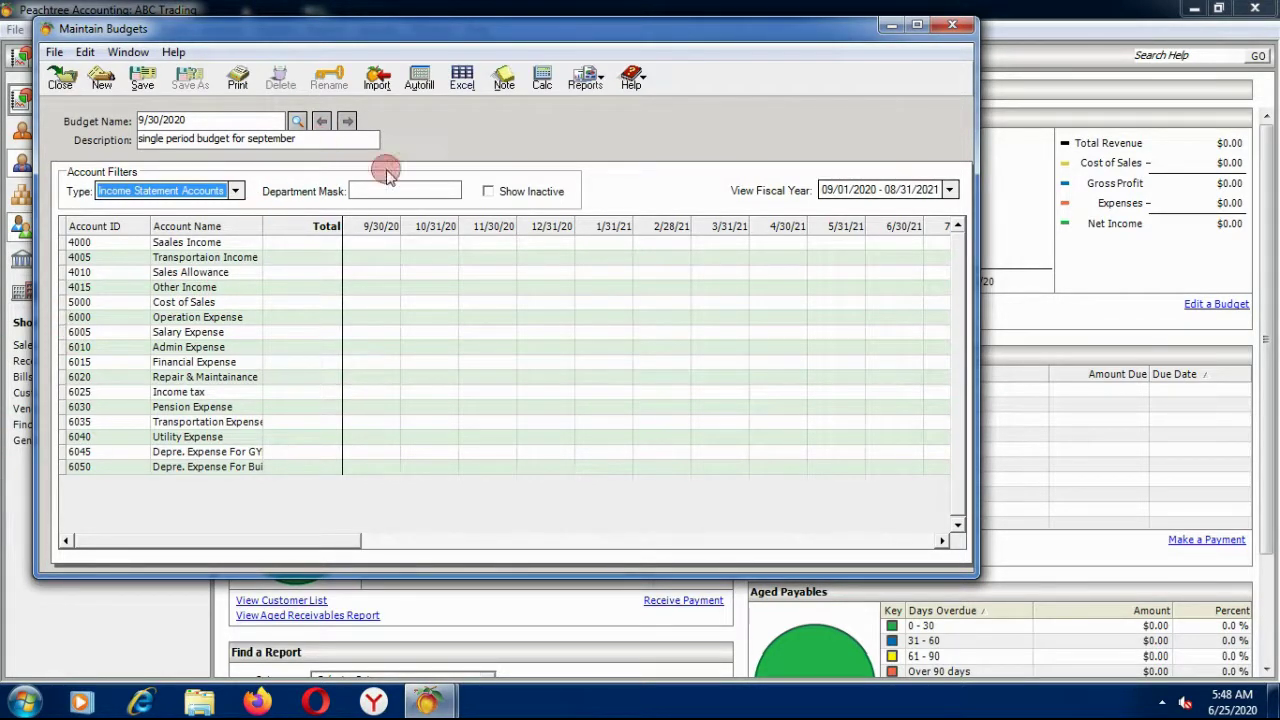
# Step: Highlight the budget grid's monthly columns from 9/30/20 through 12/31/20 one after another
pyautogui.click(364, 228)
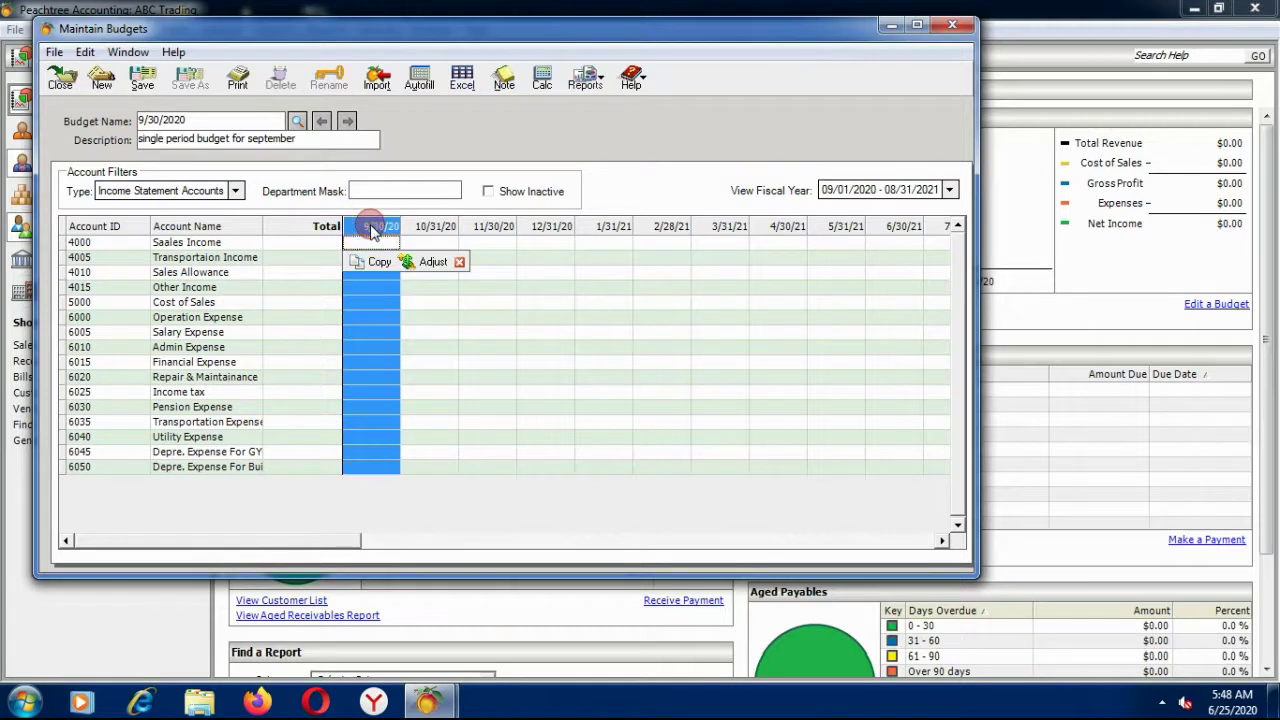
pyautogui.click(432, 228)
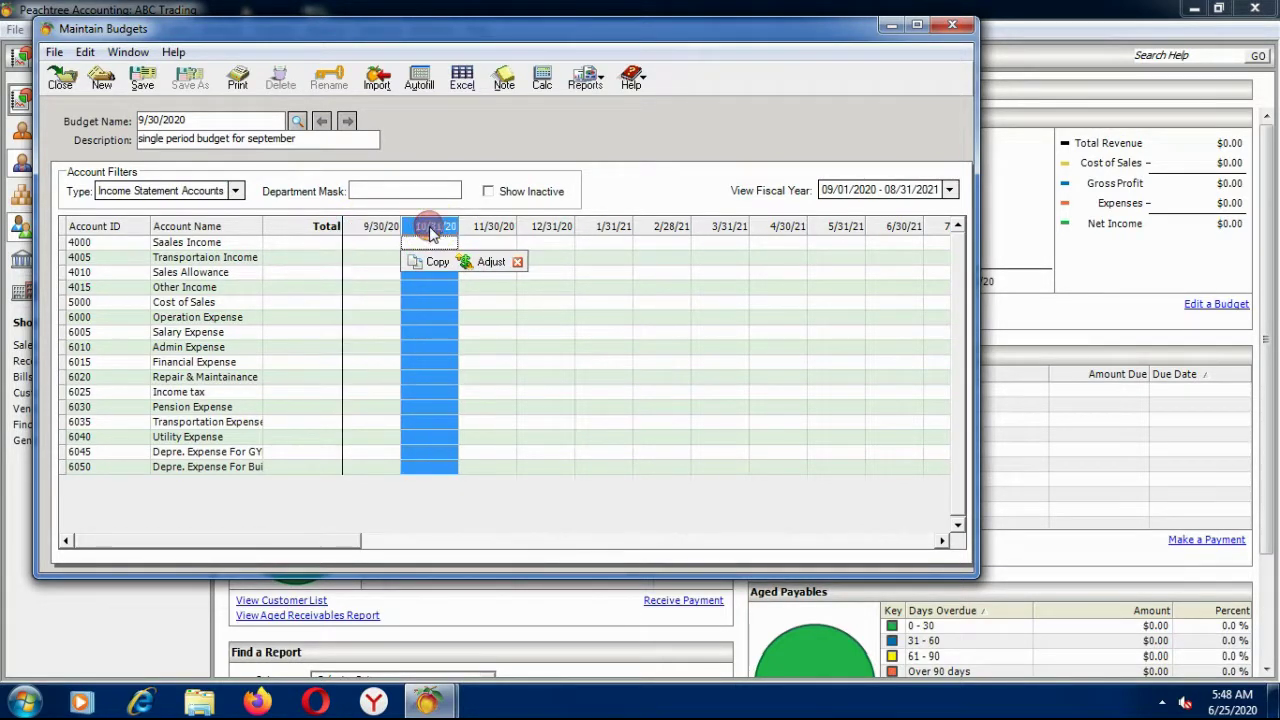
pyautogui.click(488, 228)
pyautogui.click(552, 229)
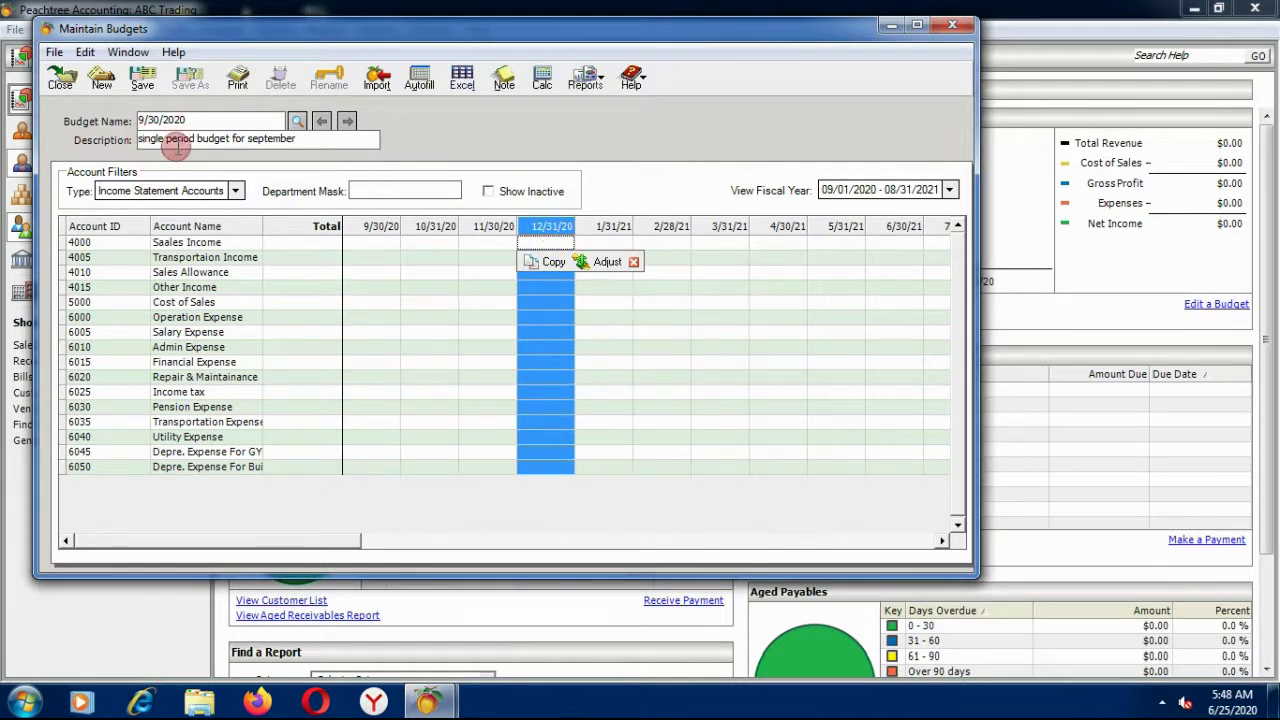
# Step: In the 9/30/20 column, budget 800,000 for account 4000 Saales Income and 60,000 for account 4010 Sales Allowance
pyautogui.click(378, 225)
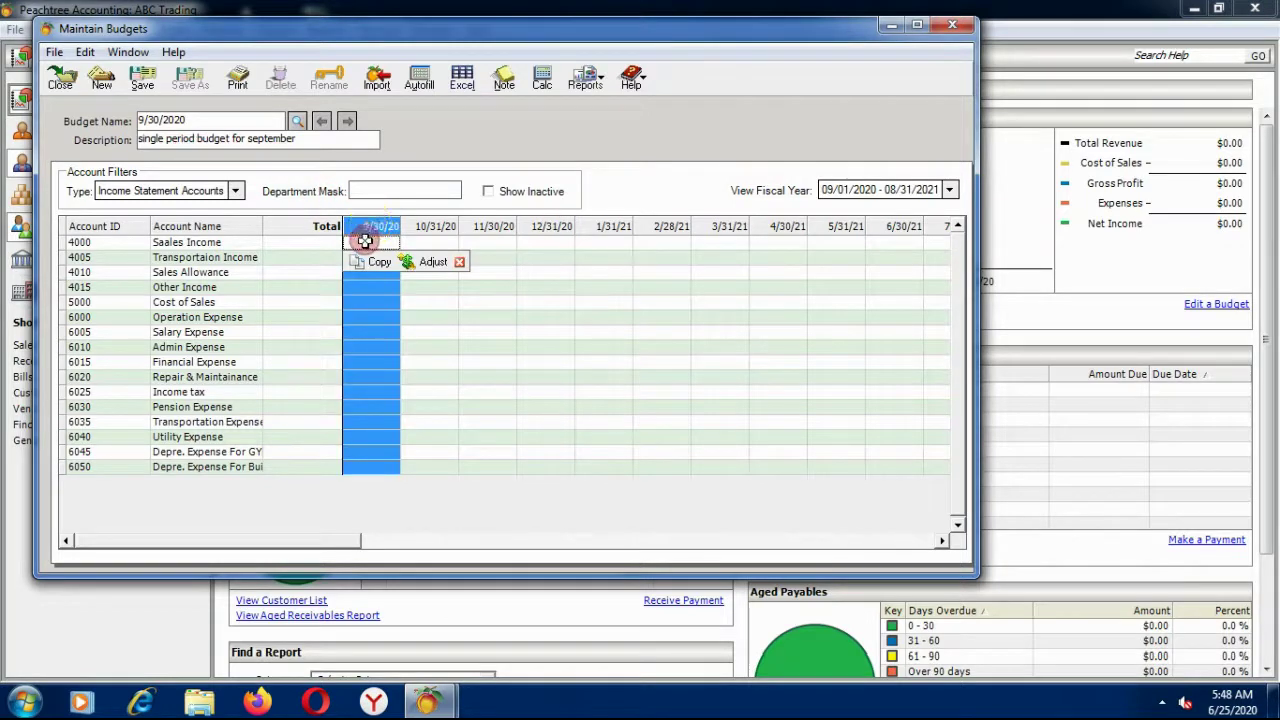
pyautogui.click(358, 244)
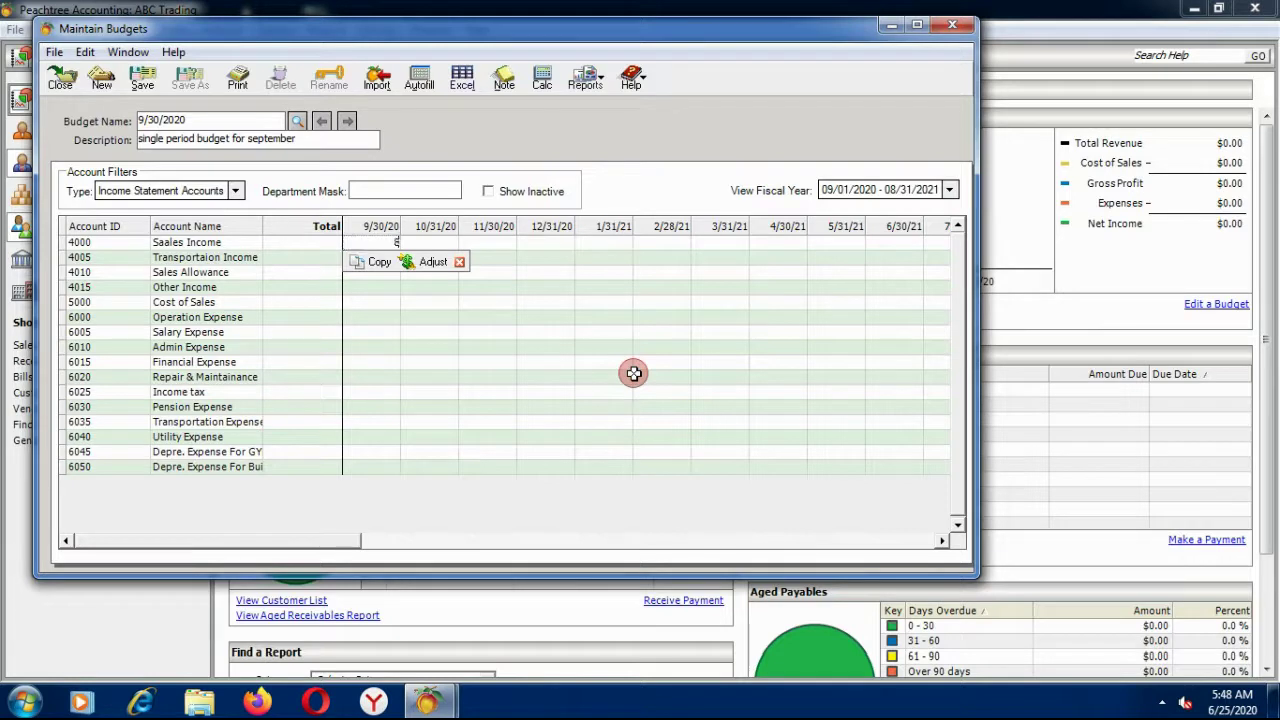
pyautogui.write('800000')
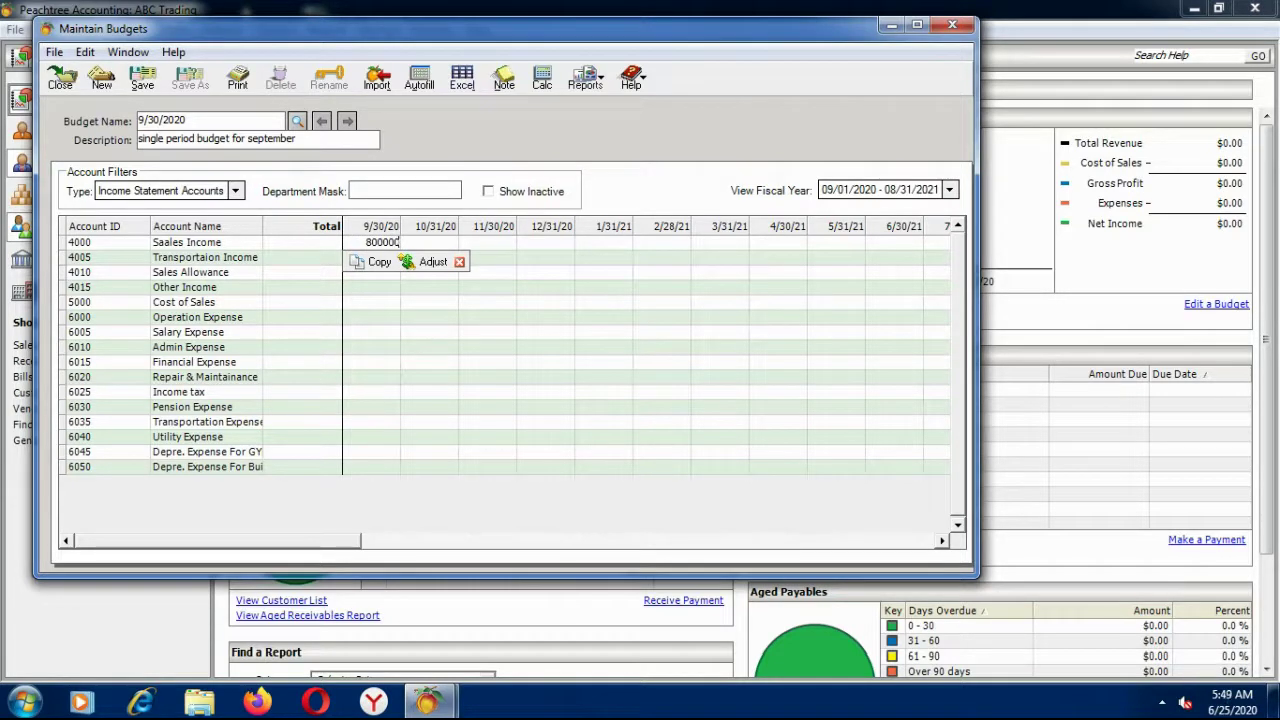
pyautogui.press('Return')
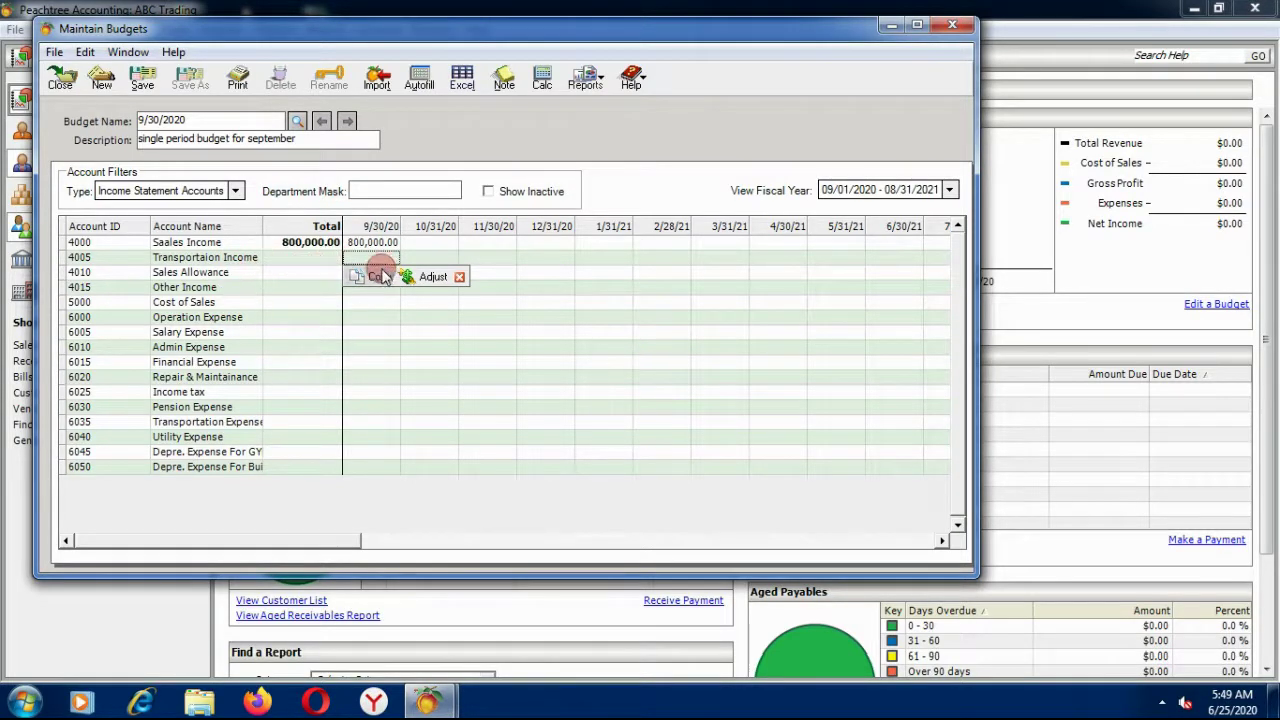
pyautogui.press('Return')
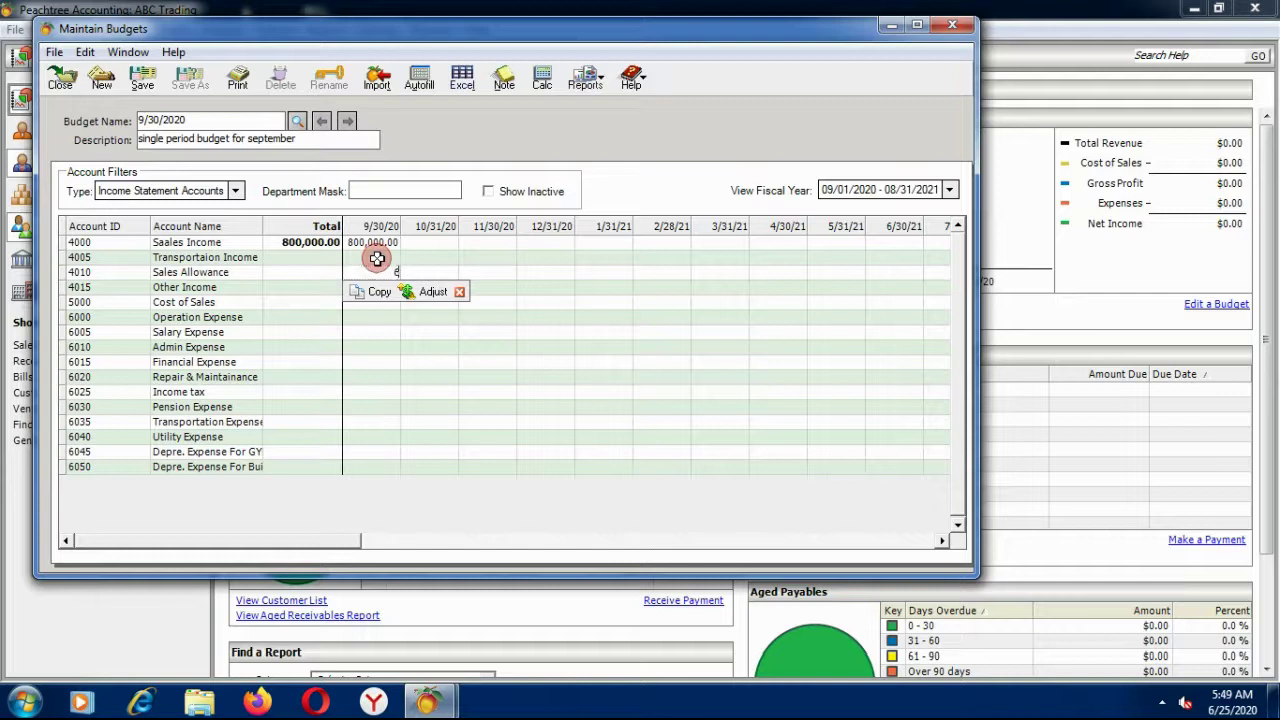
pyautogui.write('60,')
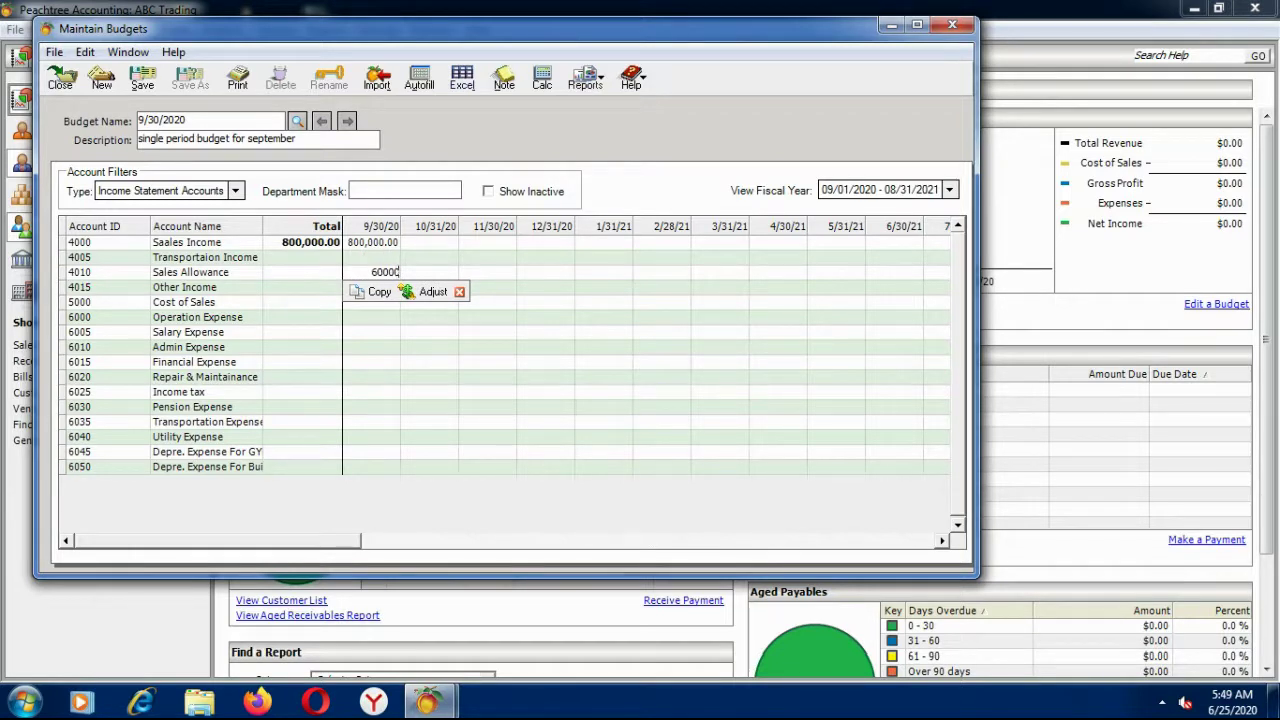
pyautogui.write('000')
pyautogui.press('Return')
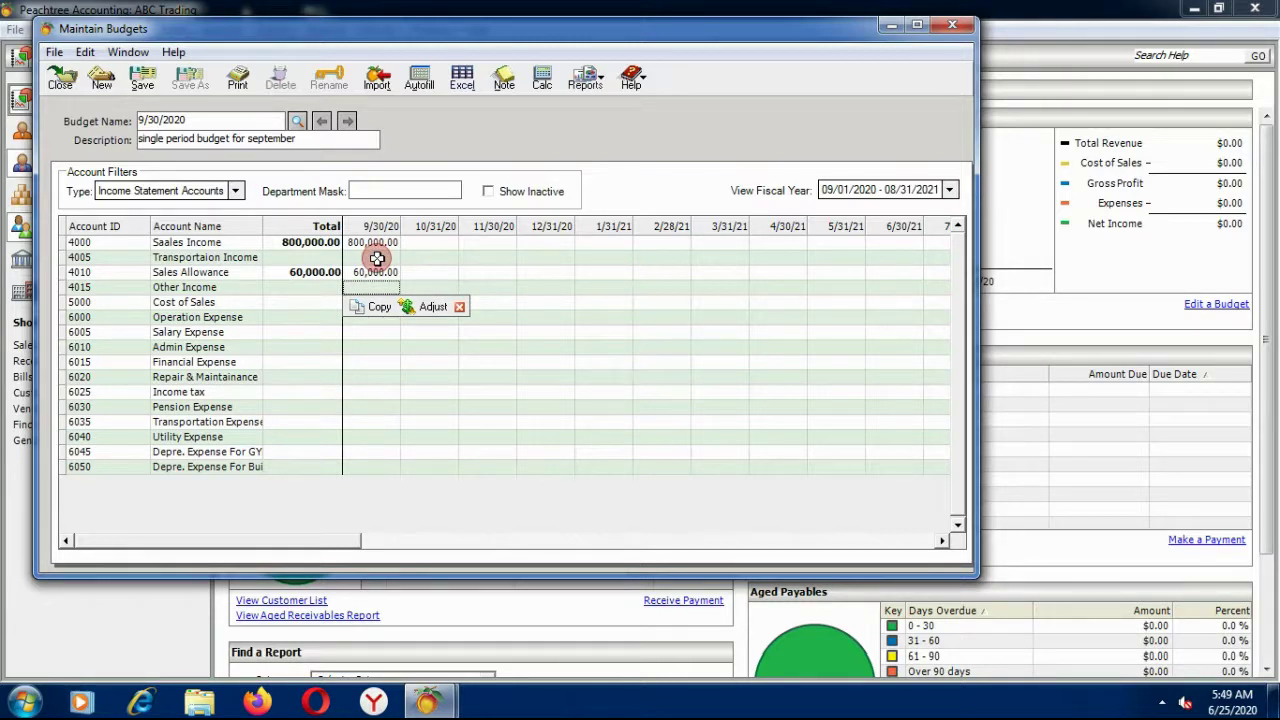
# Step: In the 9/30/20 column, budget 20,000 for Other Income and 500,000 for Cost of Sales
pyautogui.write('20,')
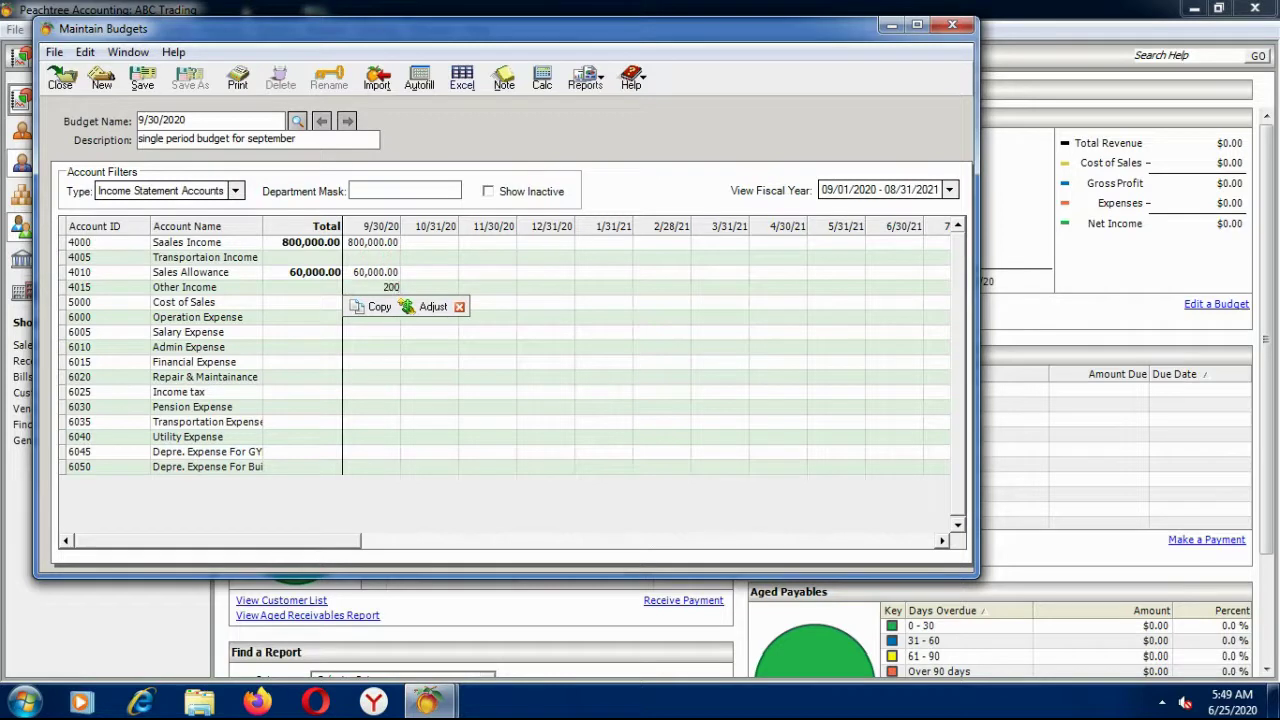
pyautogui.write('0000')
pyautogui.press('Return')
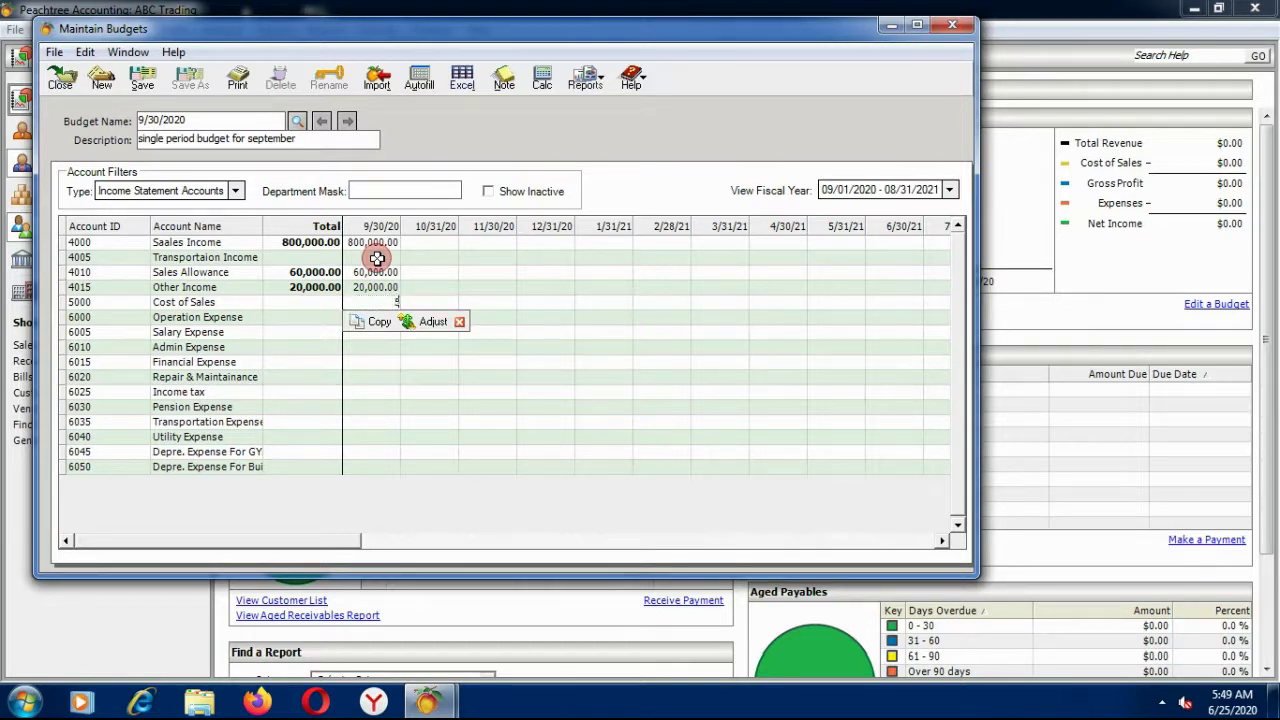
pyautogui.write('500000')
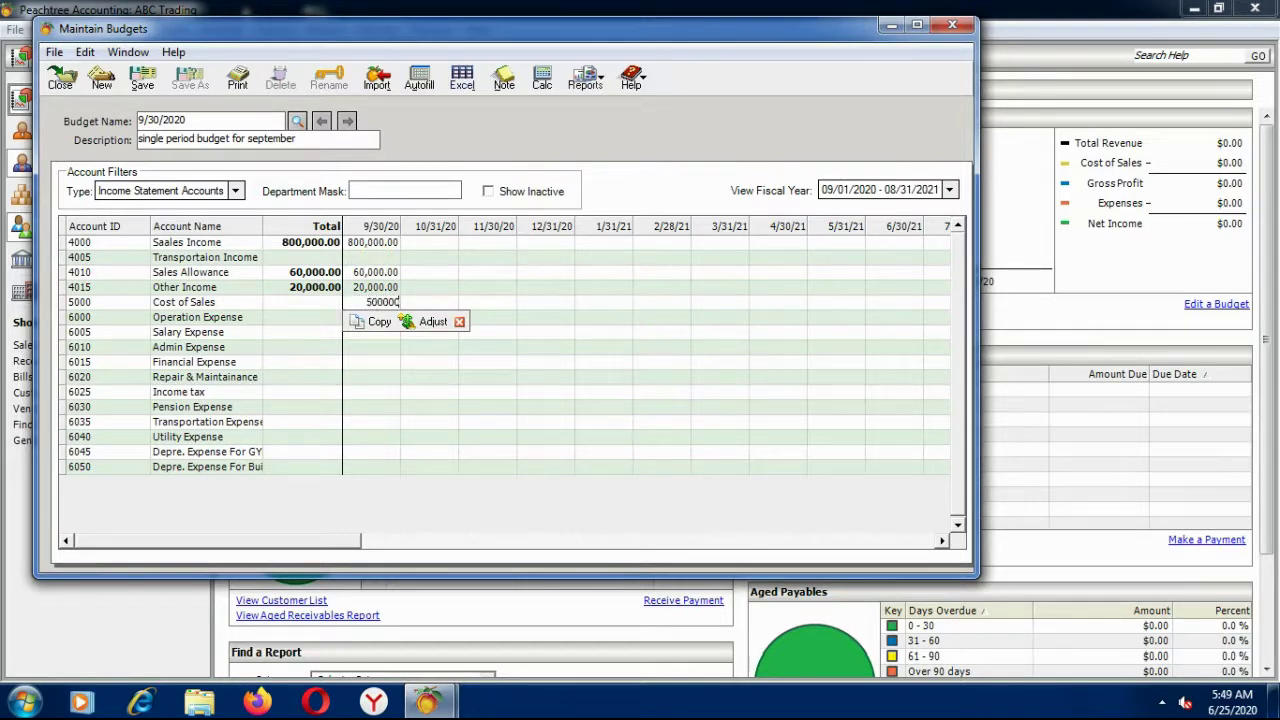
pyautogui.write(',000')
pyautogui.press('Return')
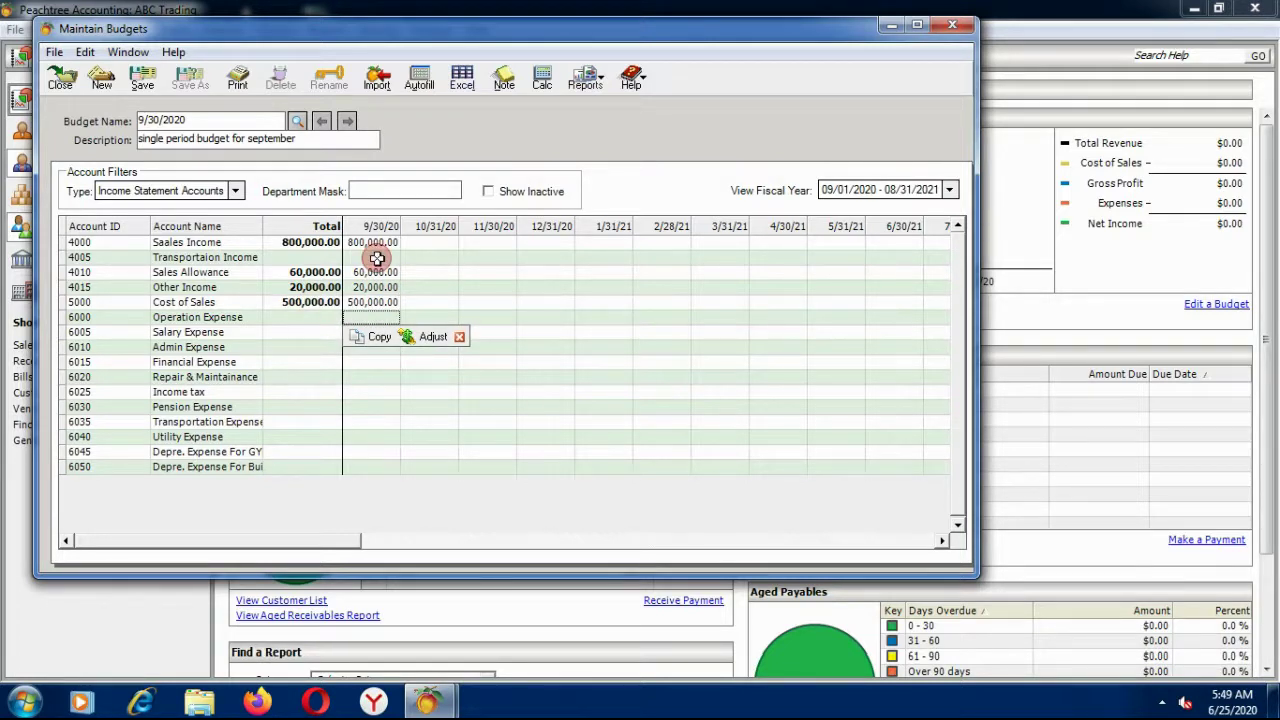
# Step: In the 9/30/20 column, budget 90,000 for account 6000 Operation Expense
pyautogui.write('5')
pyautogui.write('0000')
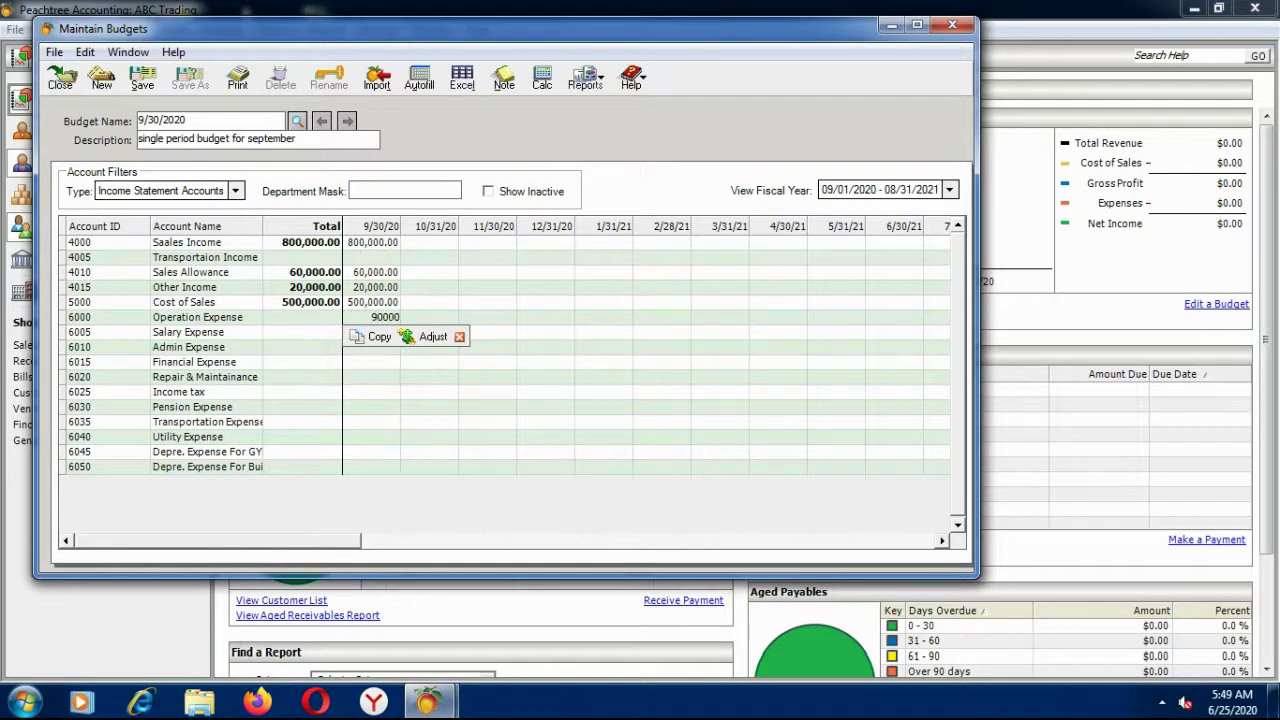
pyautogui.write(',00')
pyautogui.press('Return')
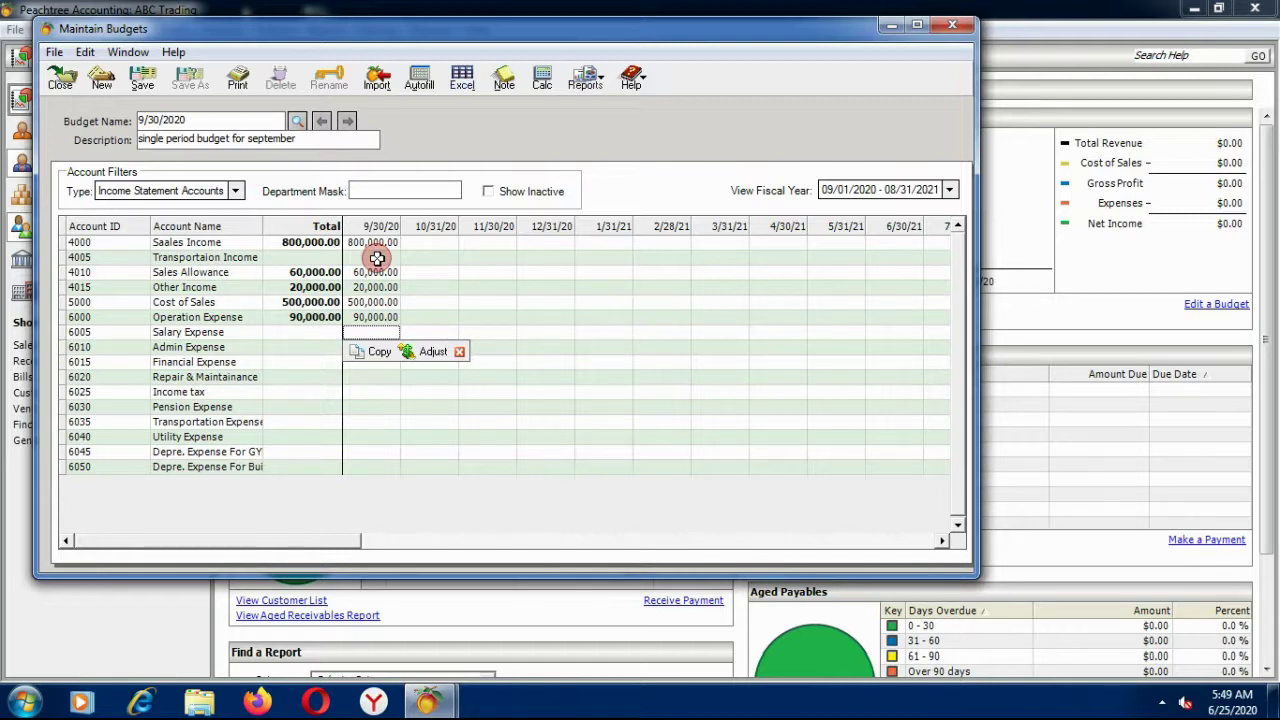
# Step: In the 9/30/20 column, budget 110,000 for Salary Expense and 80,000 for Admin Expense
pyautogui.write('1100')
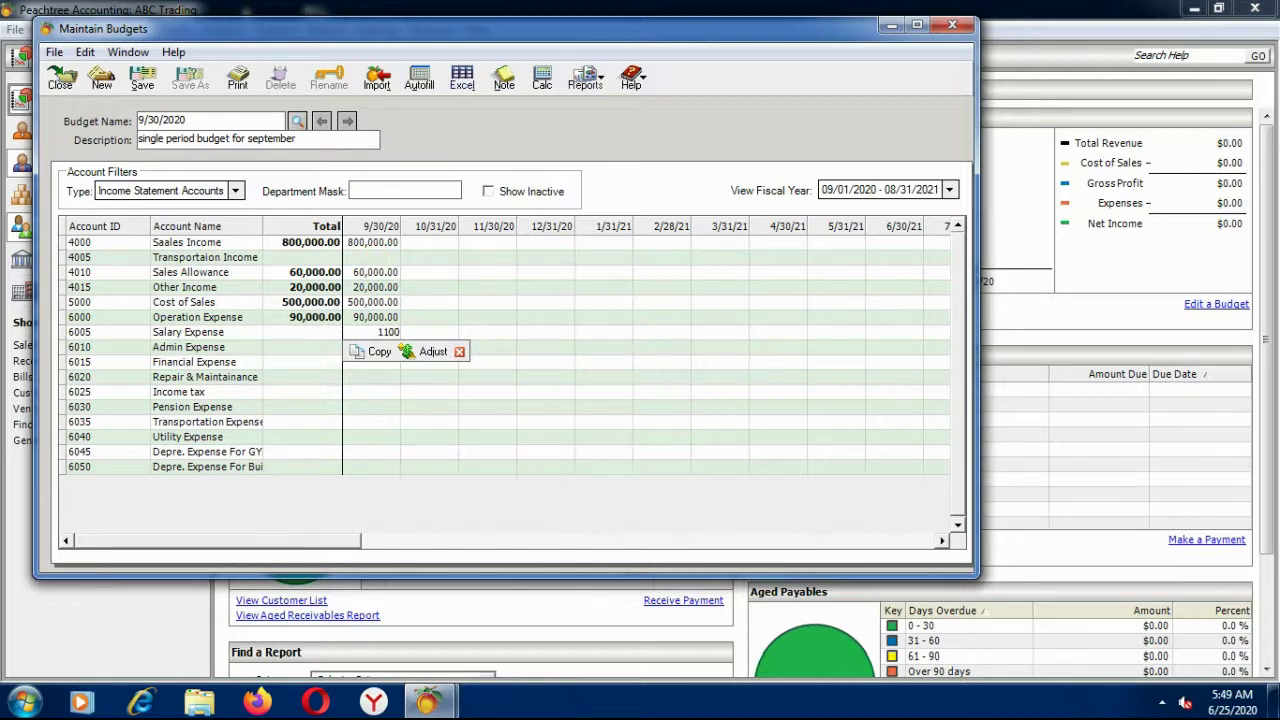
pyautogui.write(',0000')
pyautogui.press('Return')
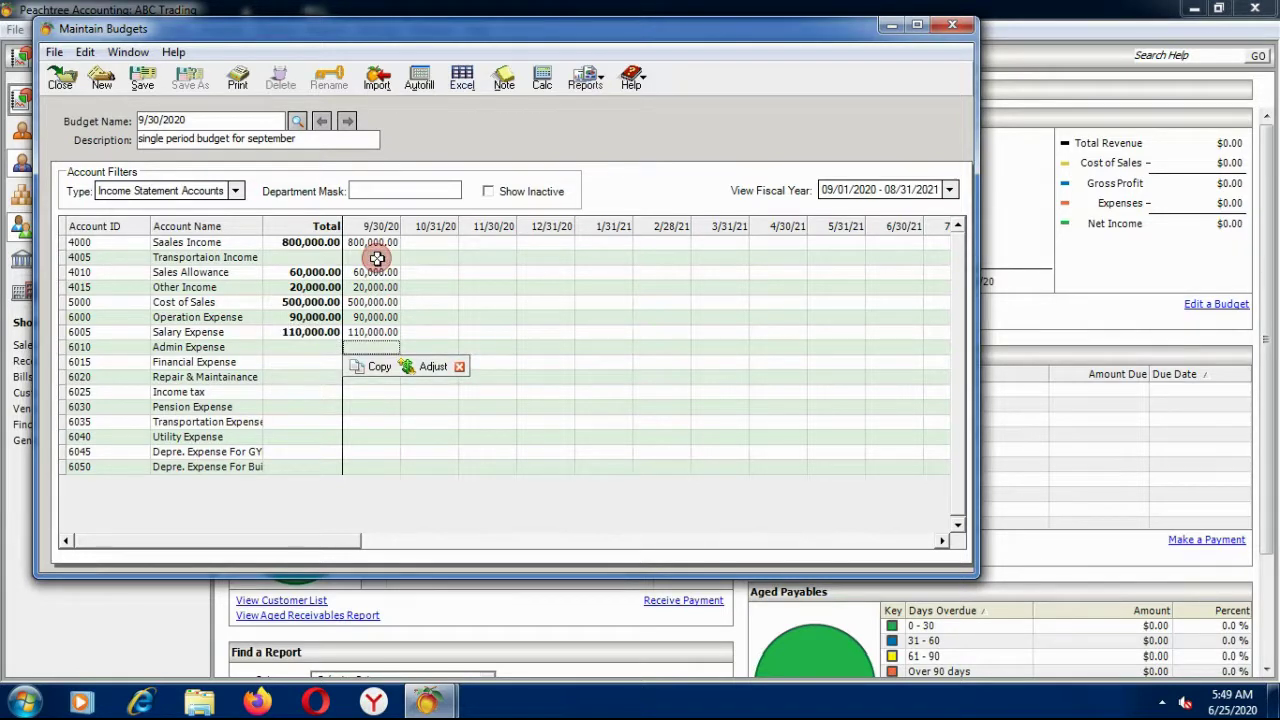
pyautogui.write('80000')
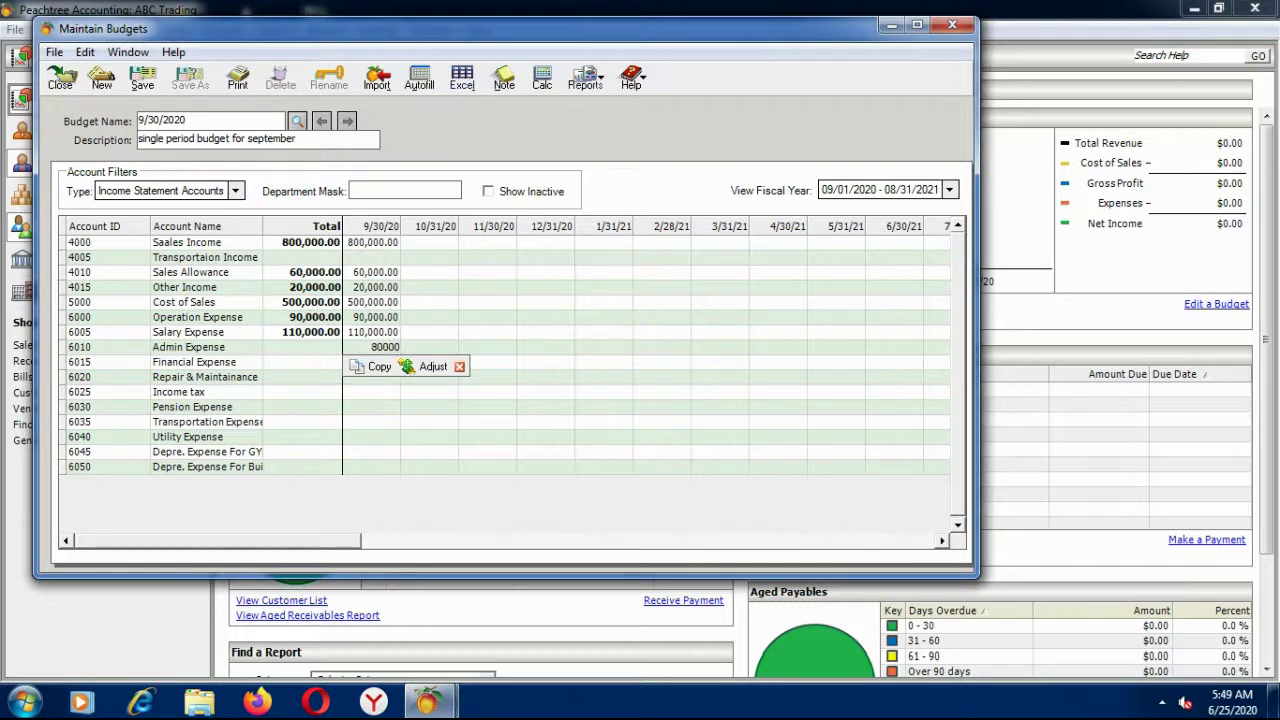
pyautogui.press('Return')
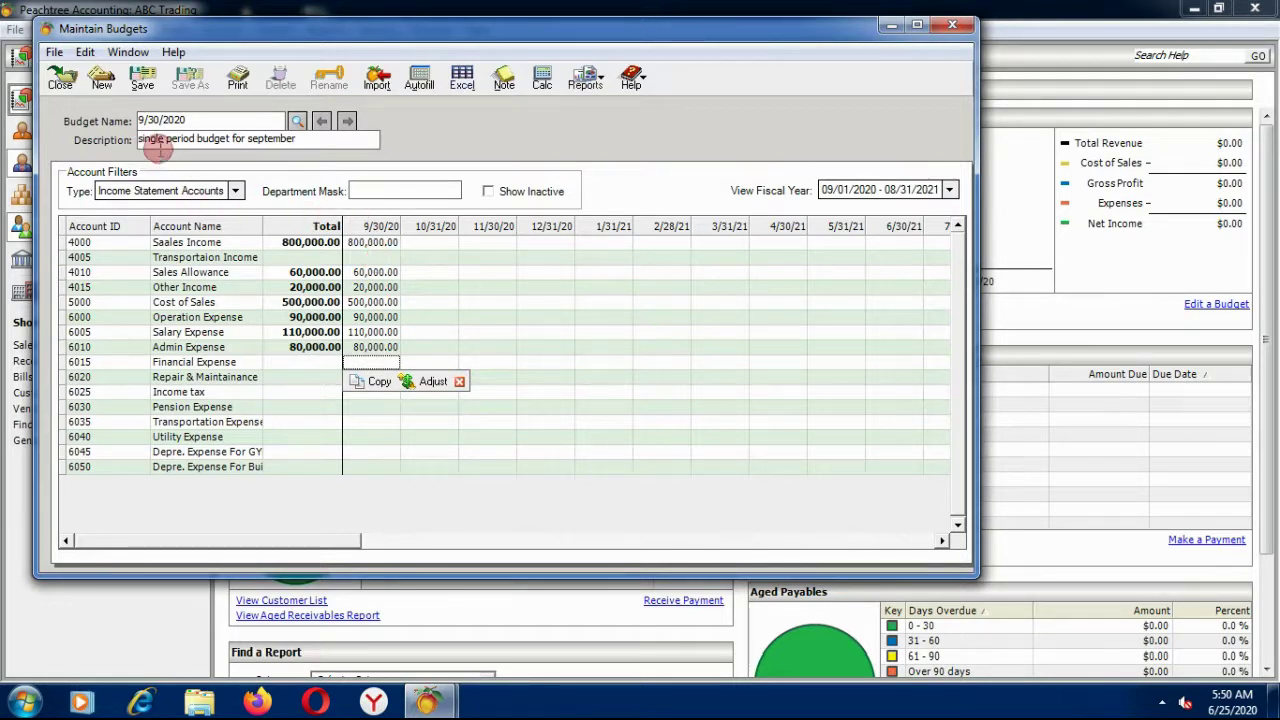
# Step: Save the 9/30/2020 income statement budget and close the budget window
pyautogui.click(442, 242)
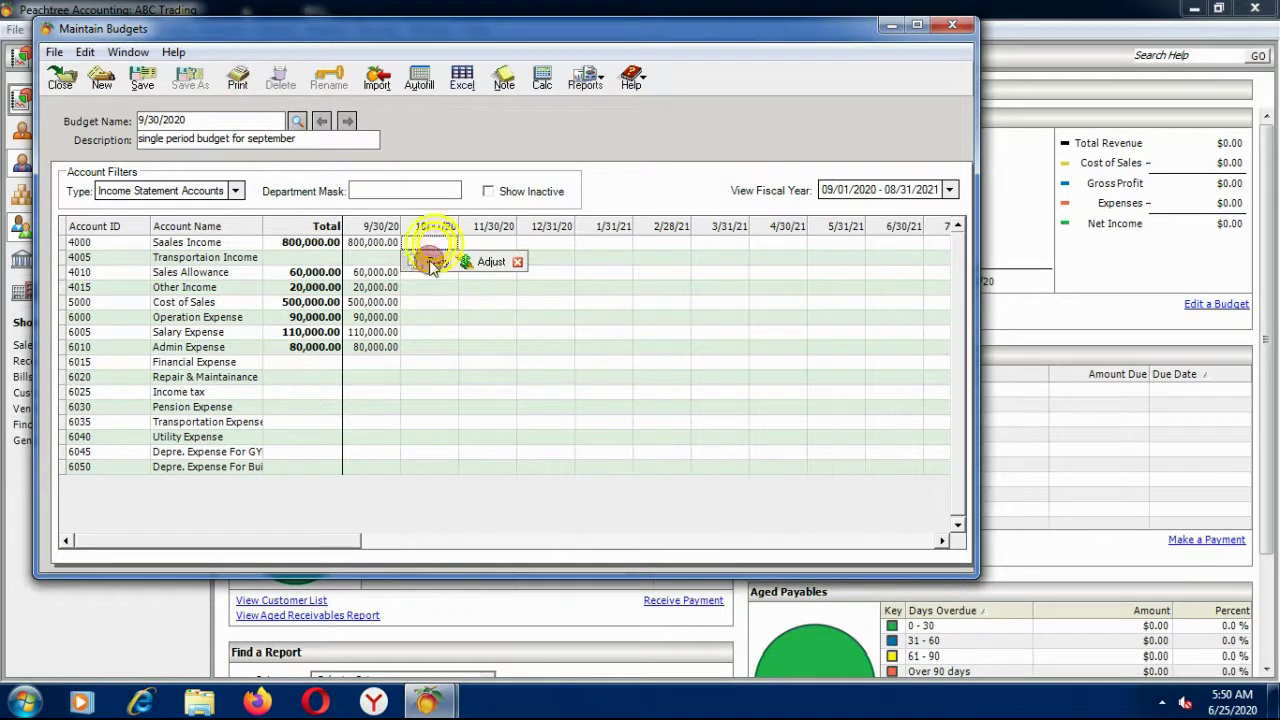
pyautogui.click(486, 242)
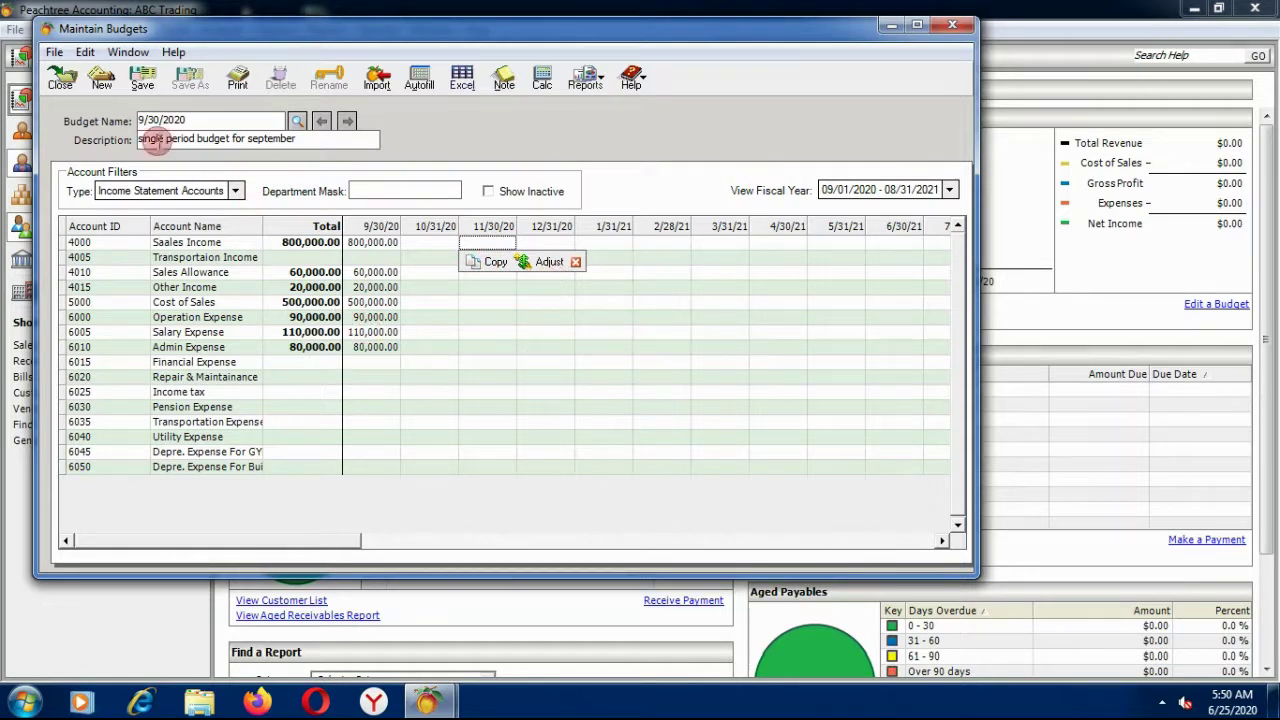
pyautogui.click(146, 80)
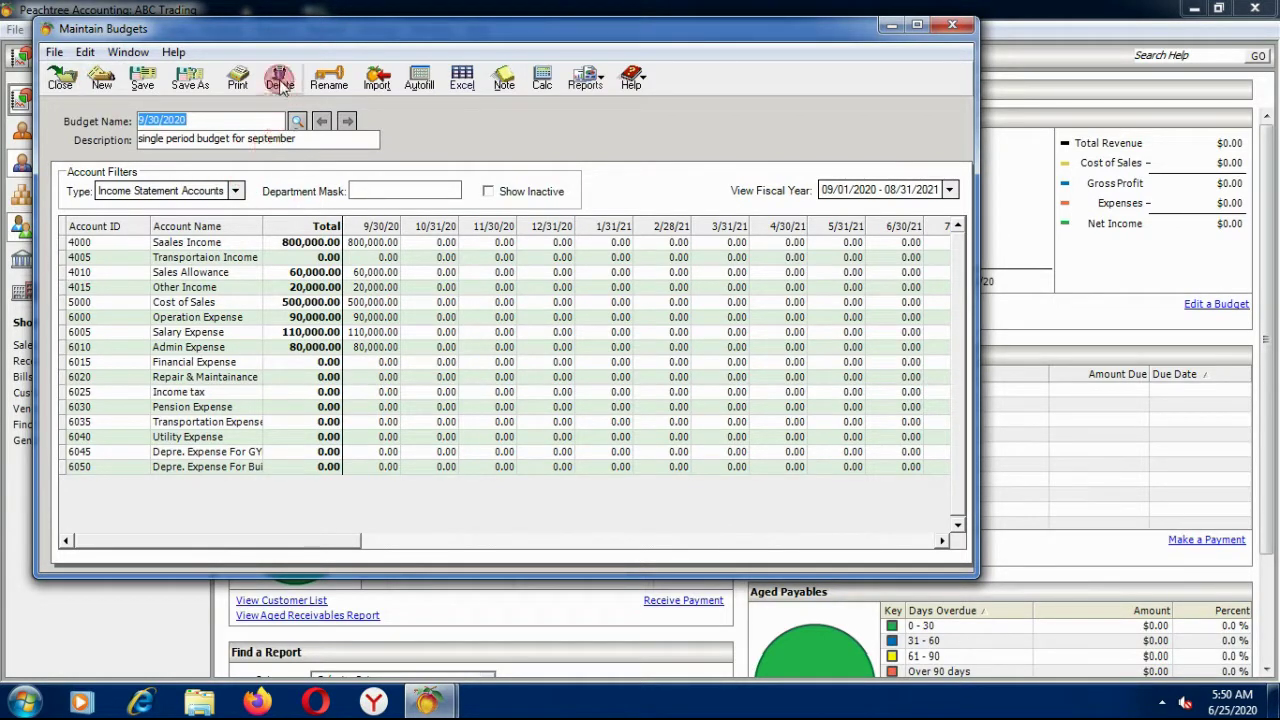
pyautogui.click(60, 85)
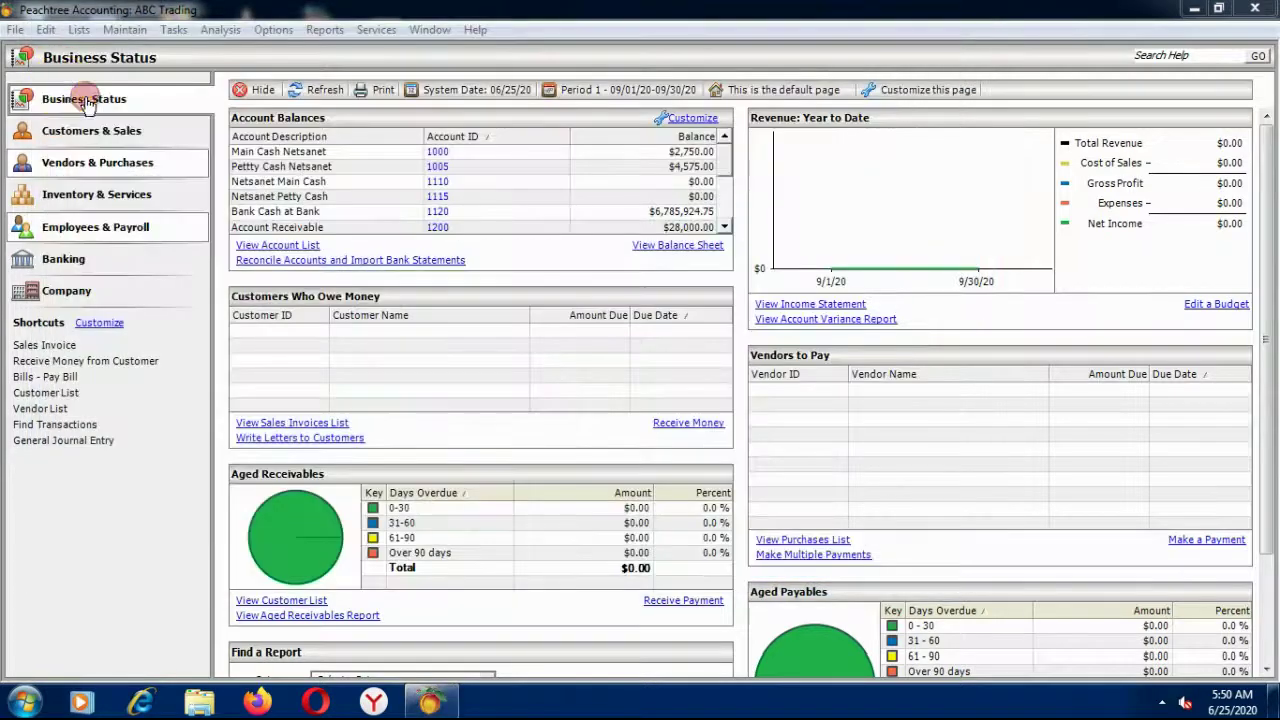
# Step: Open the Budget report from the General Ledger report area
pyautogui.click(320, 30)
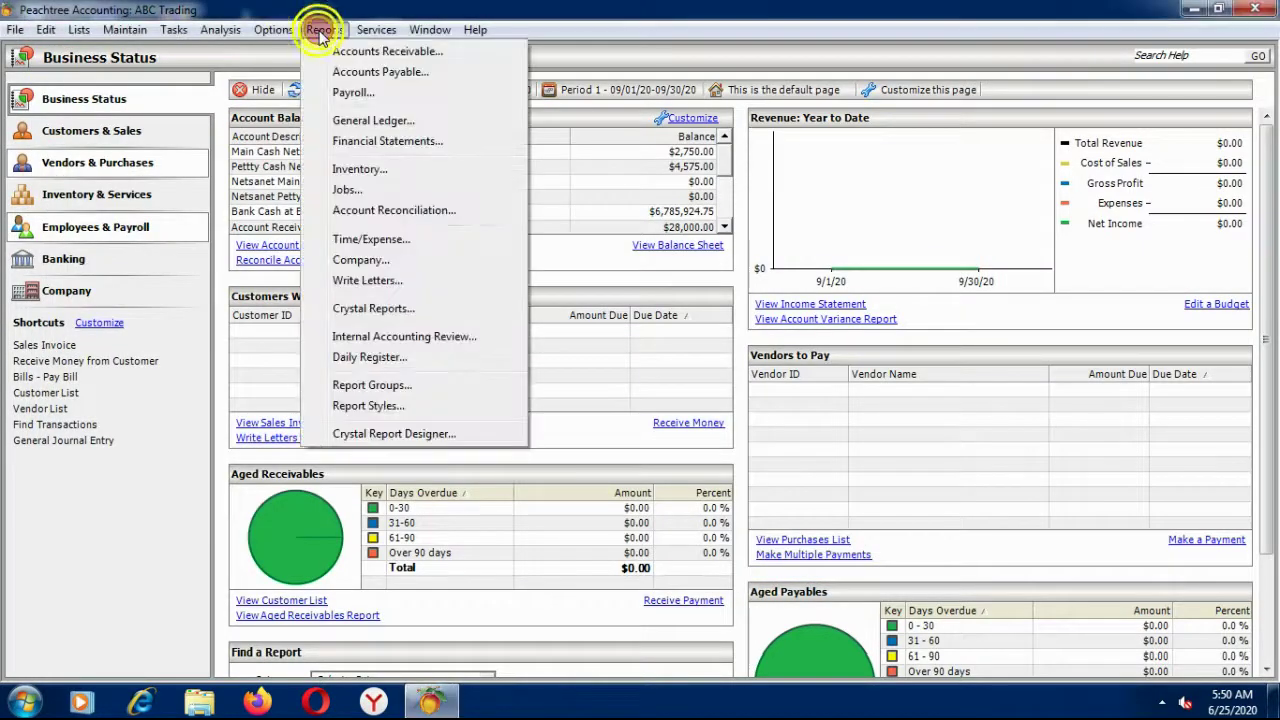
pyautogui.click(356, 120)
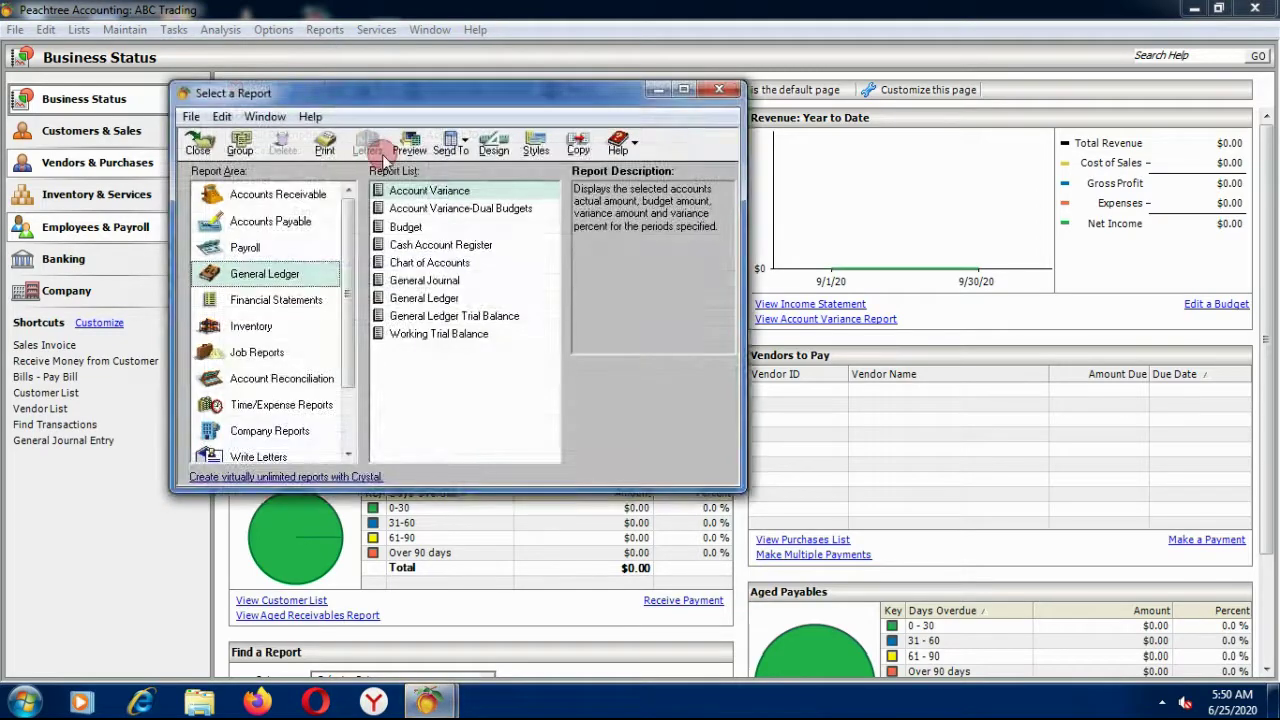
pyautogui.click(405, 228)
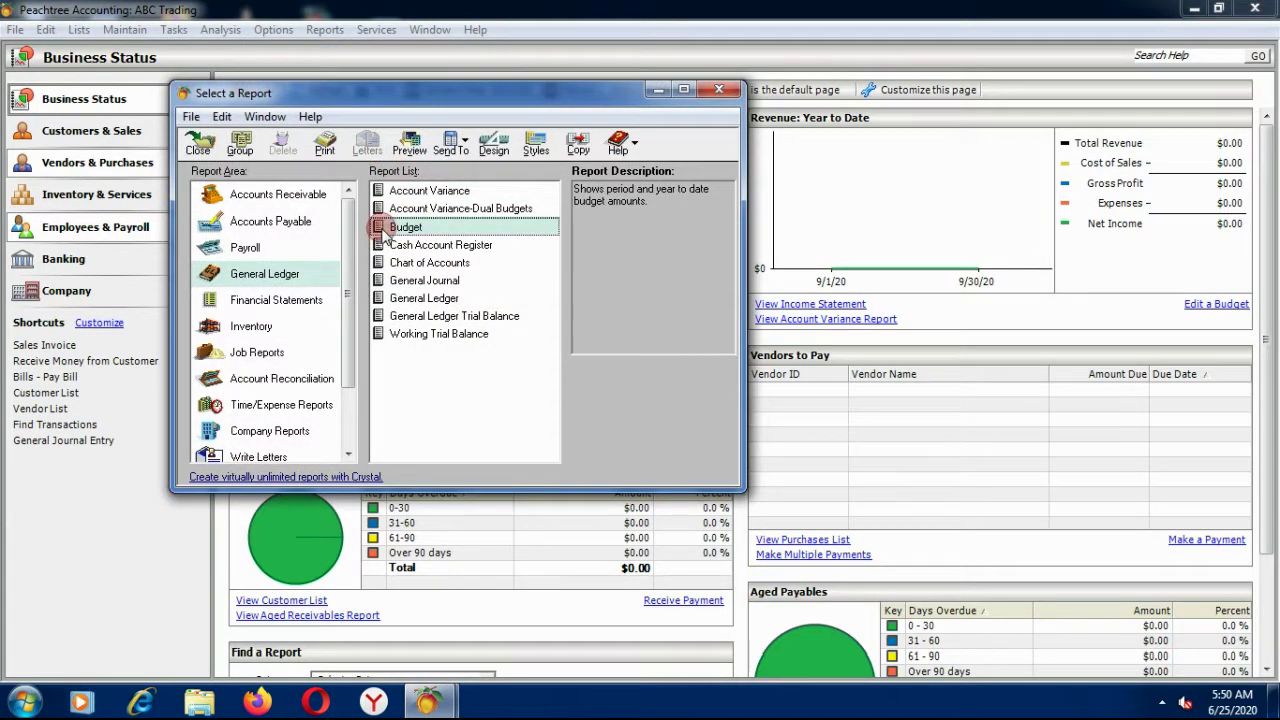
pyautogui.doubleClick(400, 228)
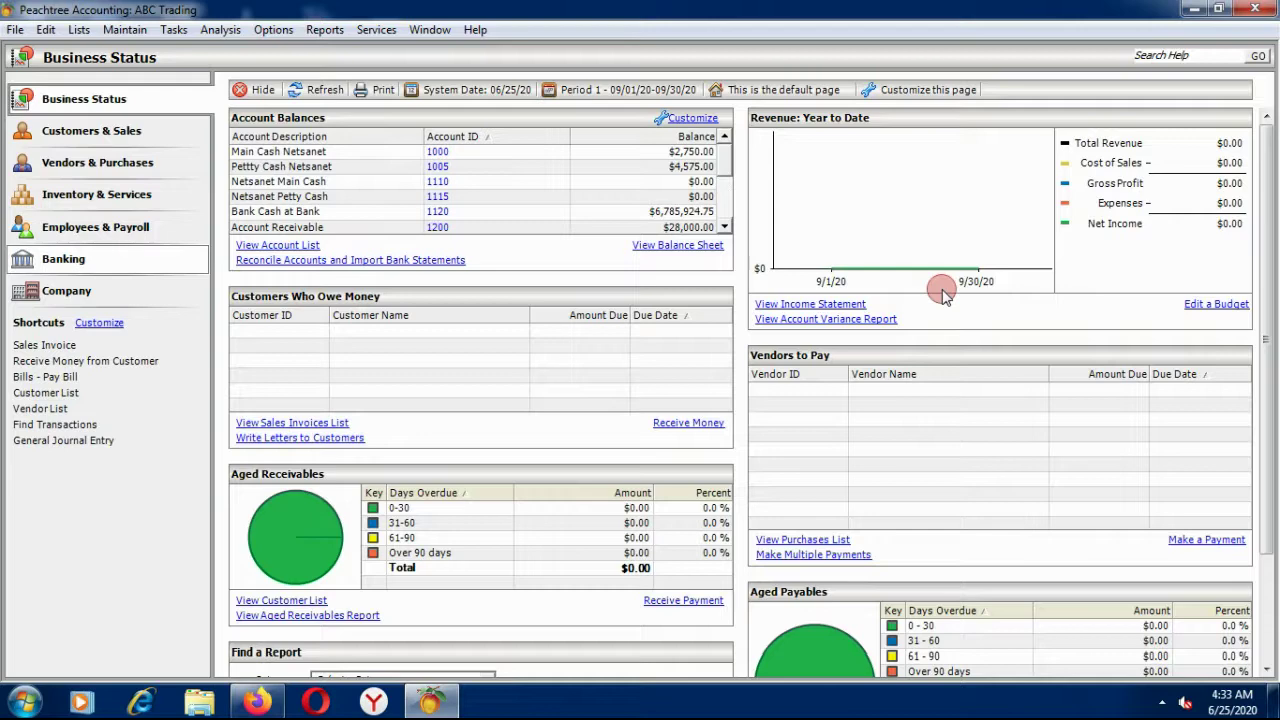
# Step: Open Maintain Budgets with a blank budget record and move its window clear of the main menus
pyautogui.click(165, 30)
pyautogui.moveTo(120, 30)
pyautogui.click(108, 139)
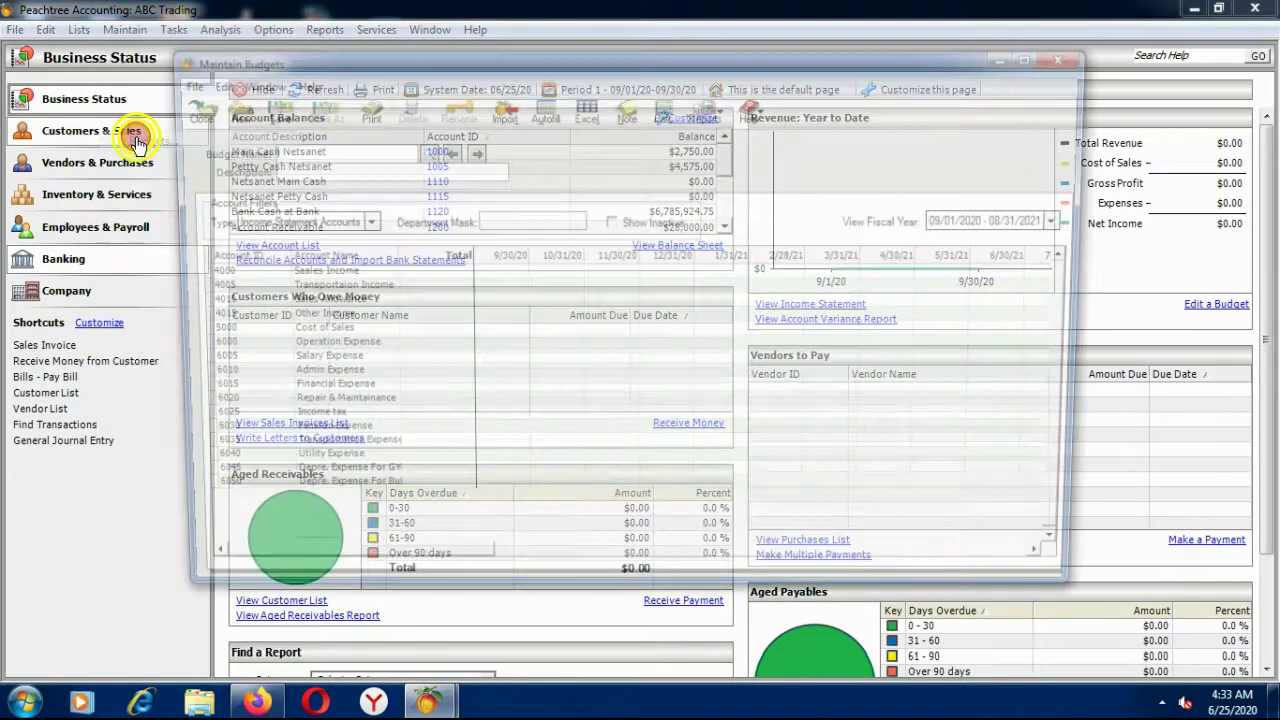
pyautogui.moveTo(406, 57); pyautogui.dragTo(434, 92)
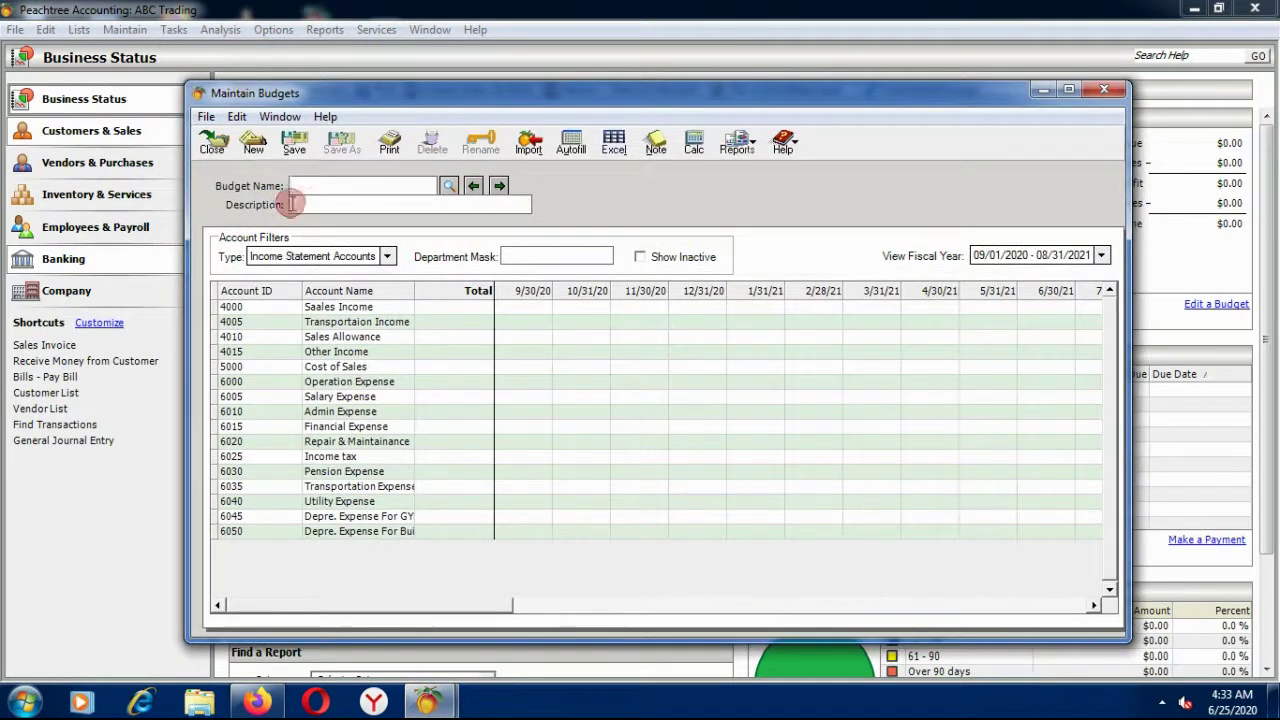
# Step: Check the list of existing budgets for the budget name, leaving the name empty
pyautogui.click(265, 192)
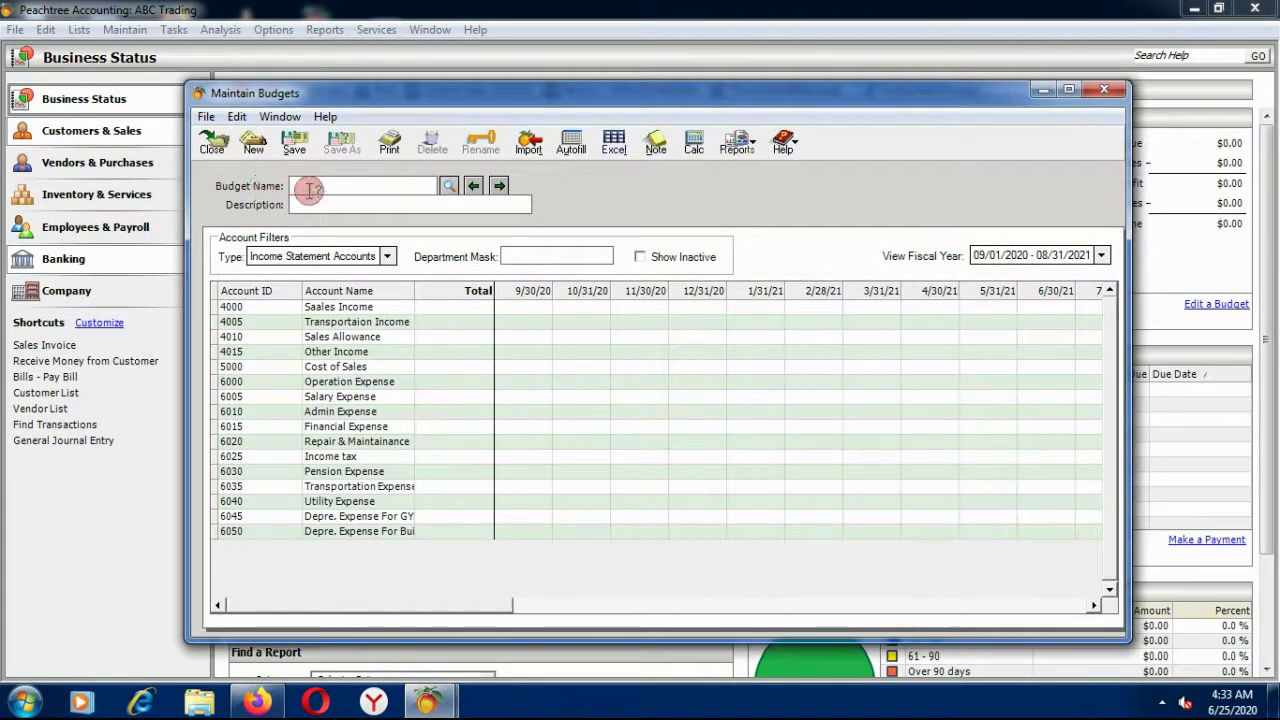
pyautogui.click(370, 189)
pyautogui.click(448, 185)
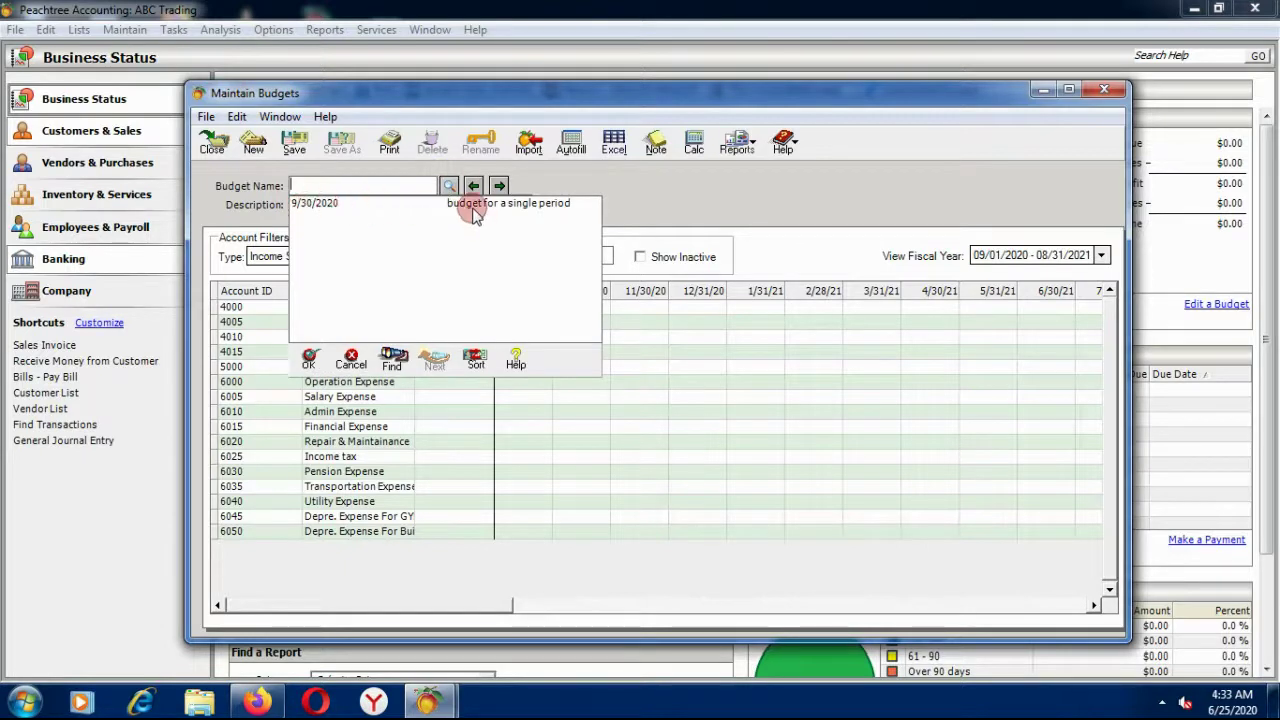
pyautogui.click(446, 186)
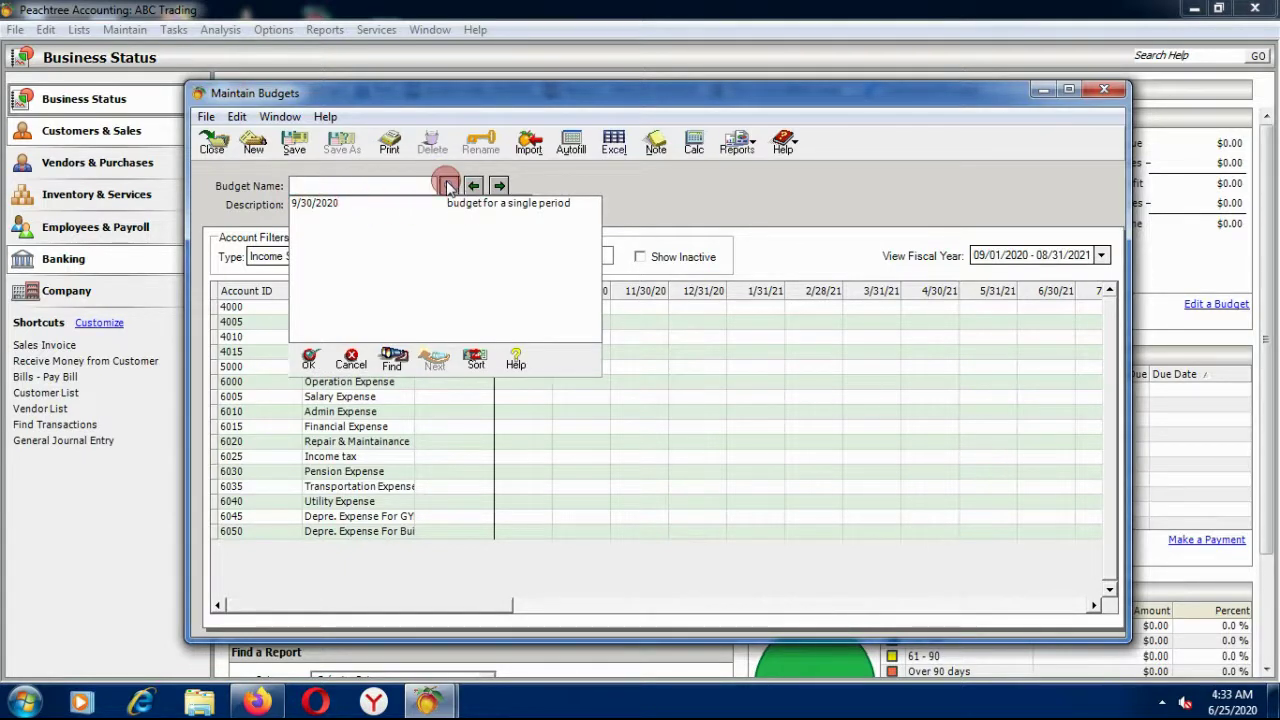
pyautogui.click(302, 186)
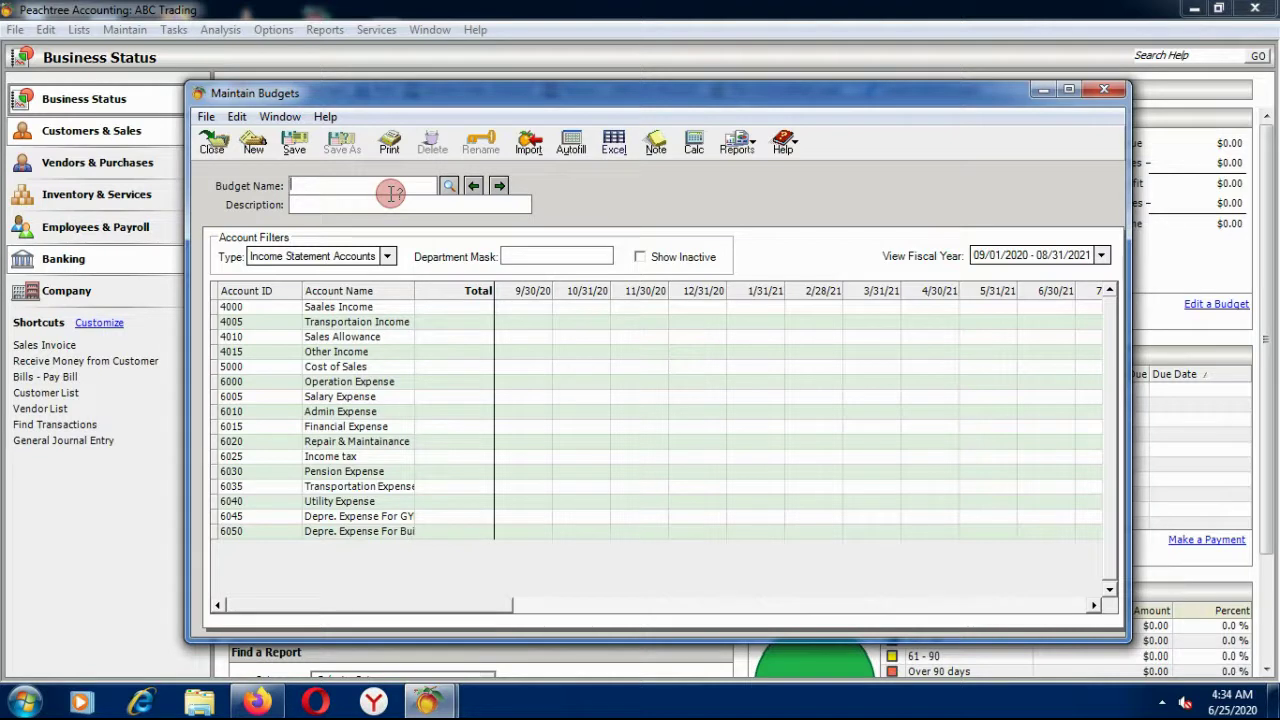
# Step: Name the new budget 9/30/2020 BS
pyautogui.write('9/')
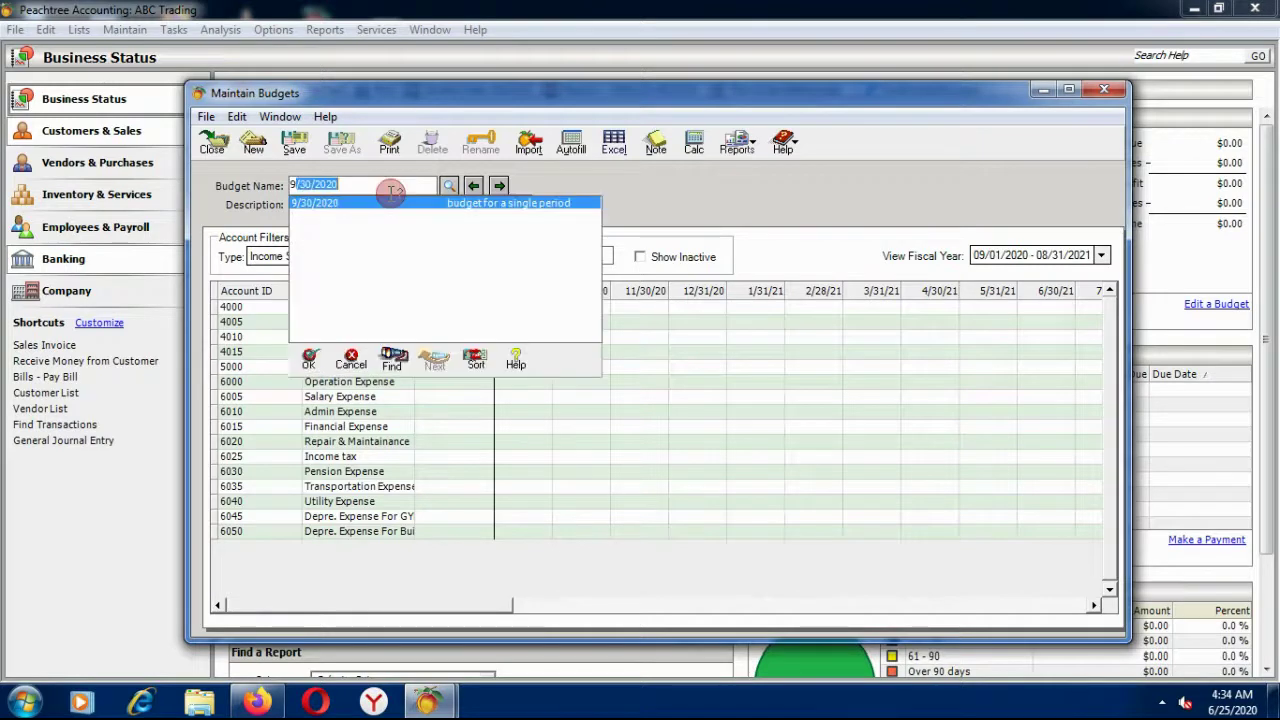
pyautogui.write('302')
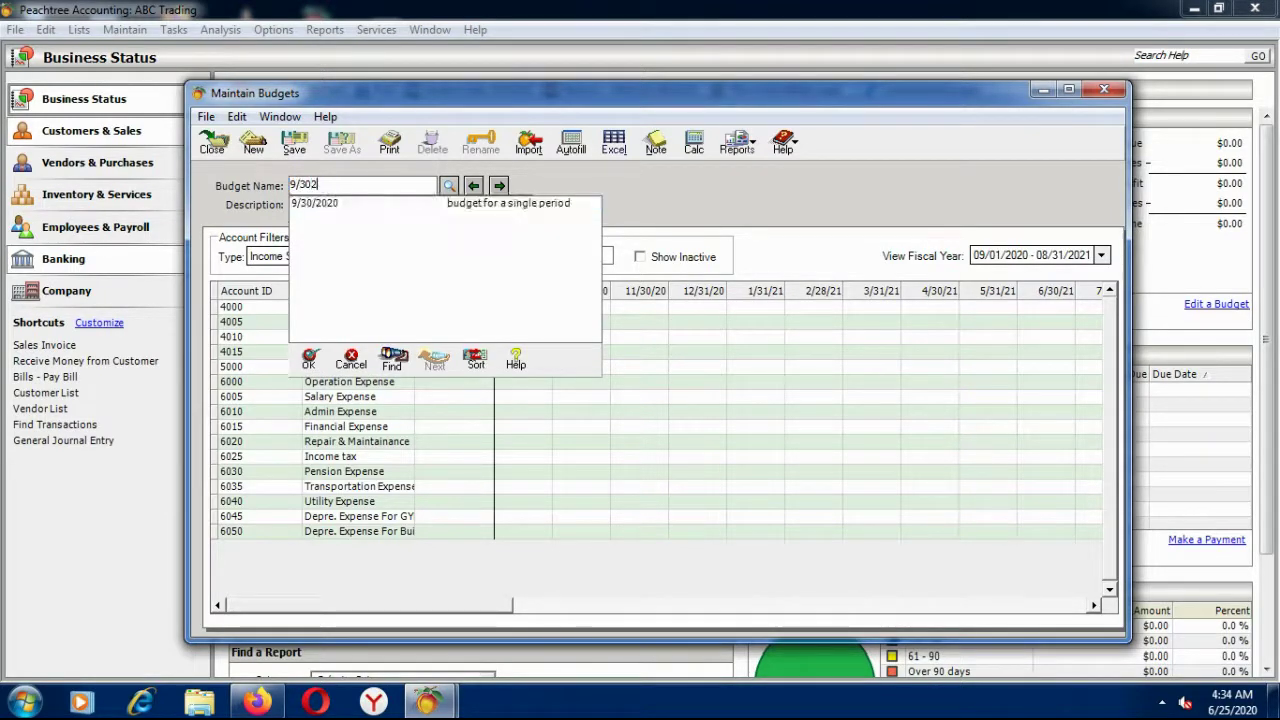
pyautogui.write('020')
pyautogui.doubleClick(312, 186)
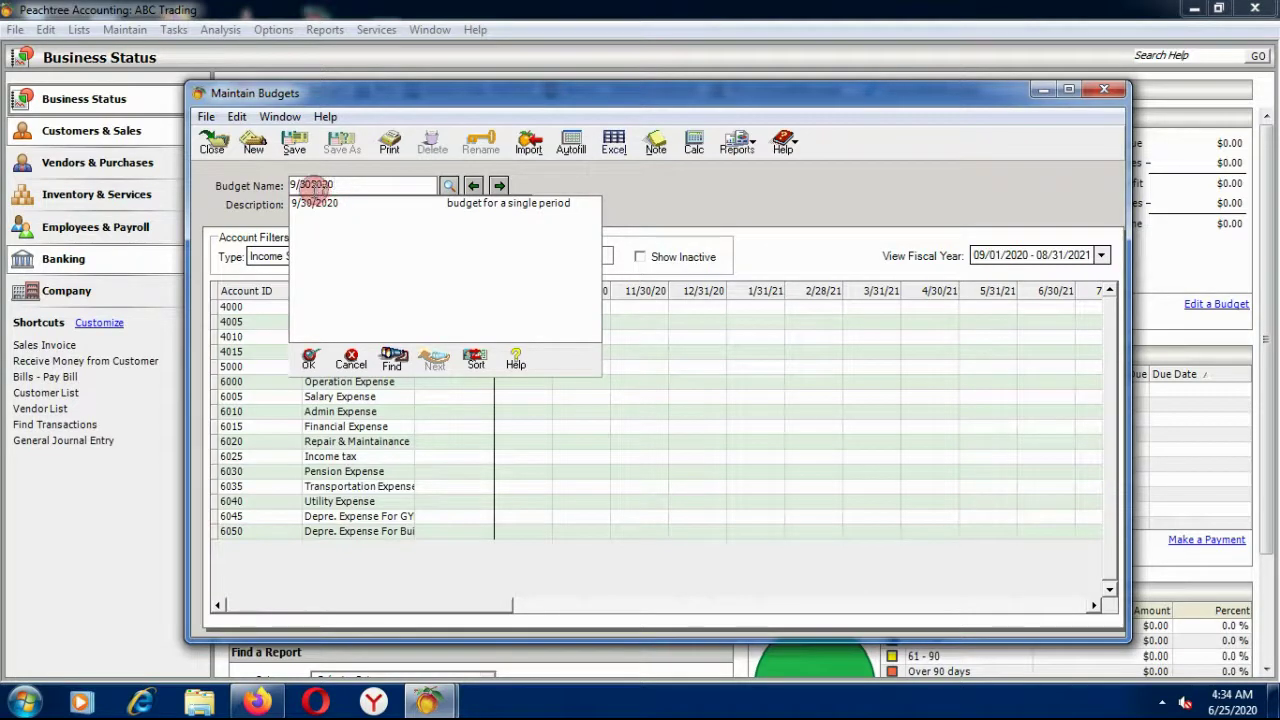
pyautogui.click(347, 188)
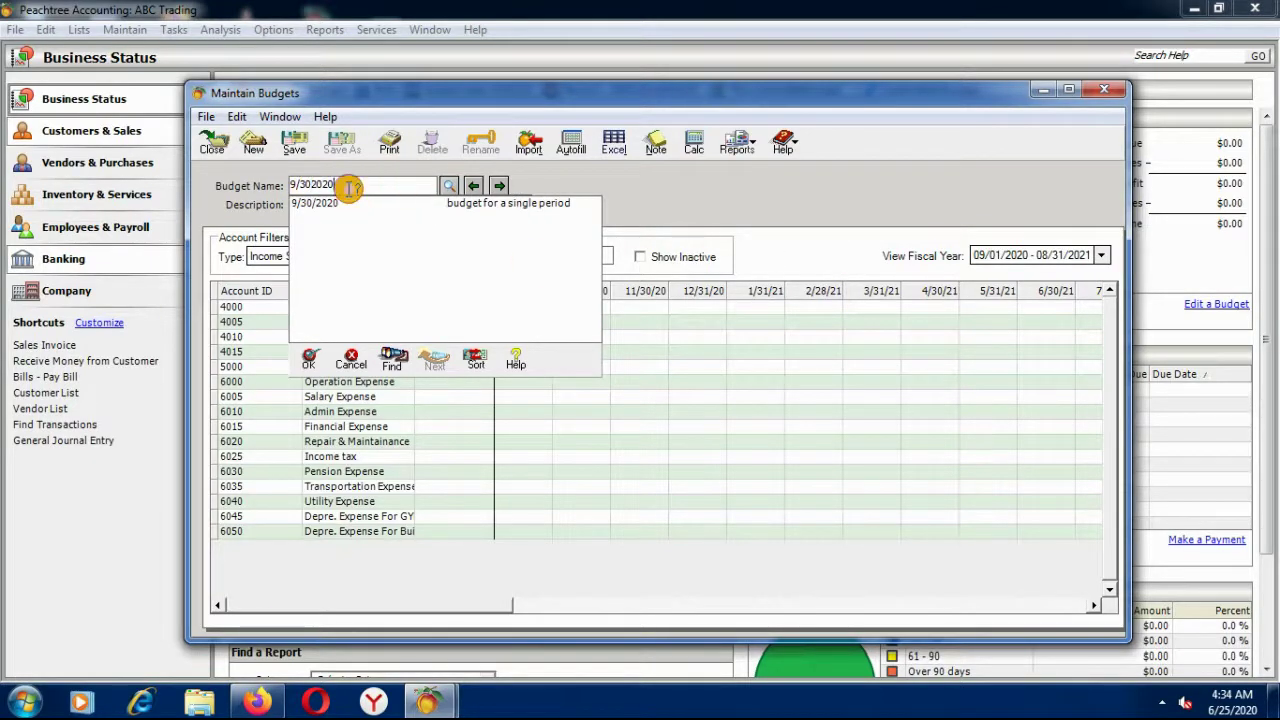
pyautogui.press('BackSpace')
pyautogui.press('BackSpace')
pyautogui.press('BackSpace')
pyautogui.press('BackSpace')
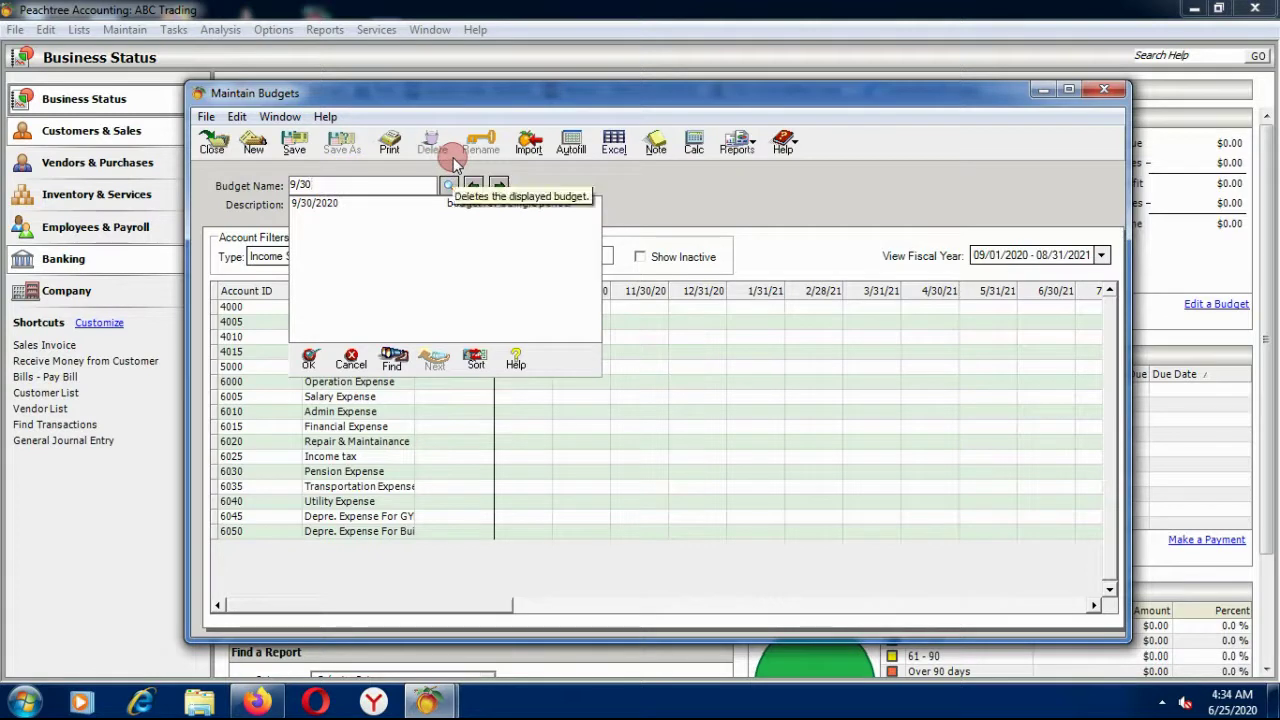
pyautogui.write('/2020')
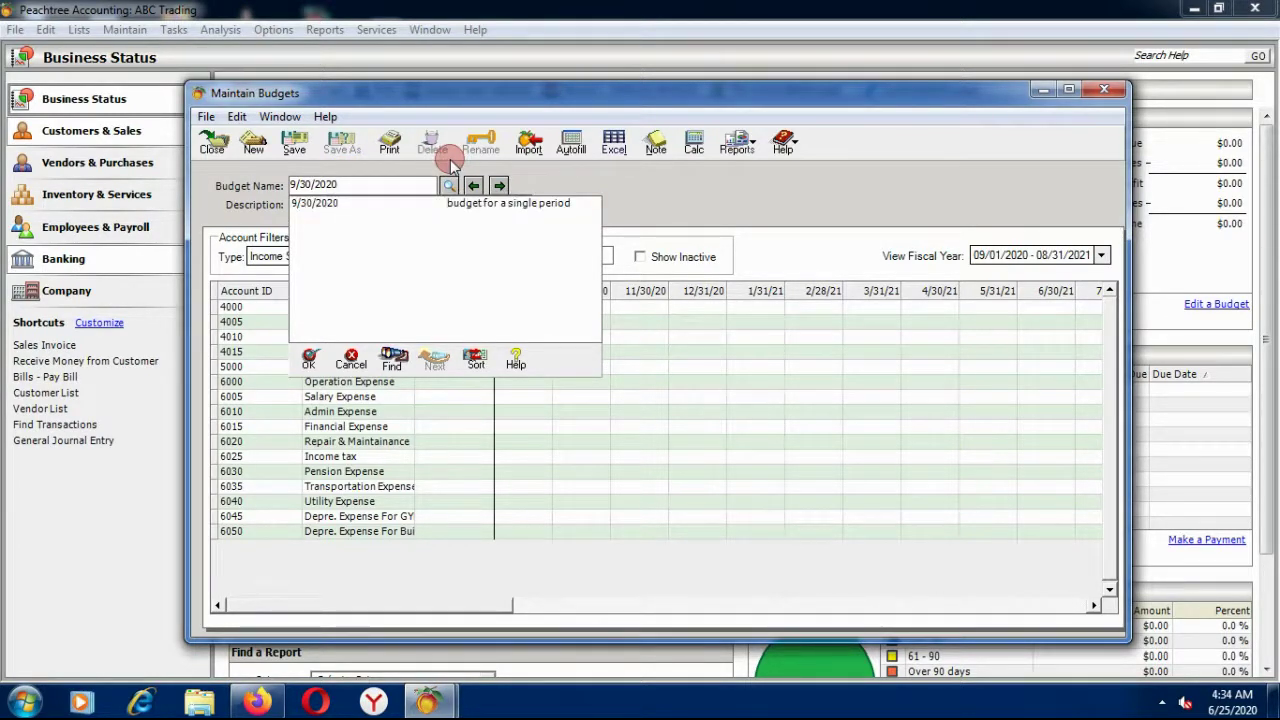
pyautogui.write(' BS')
pyautogui.press('Tab')
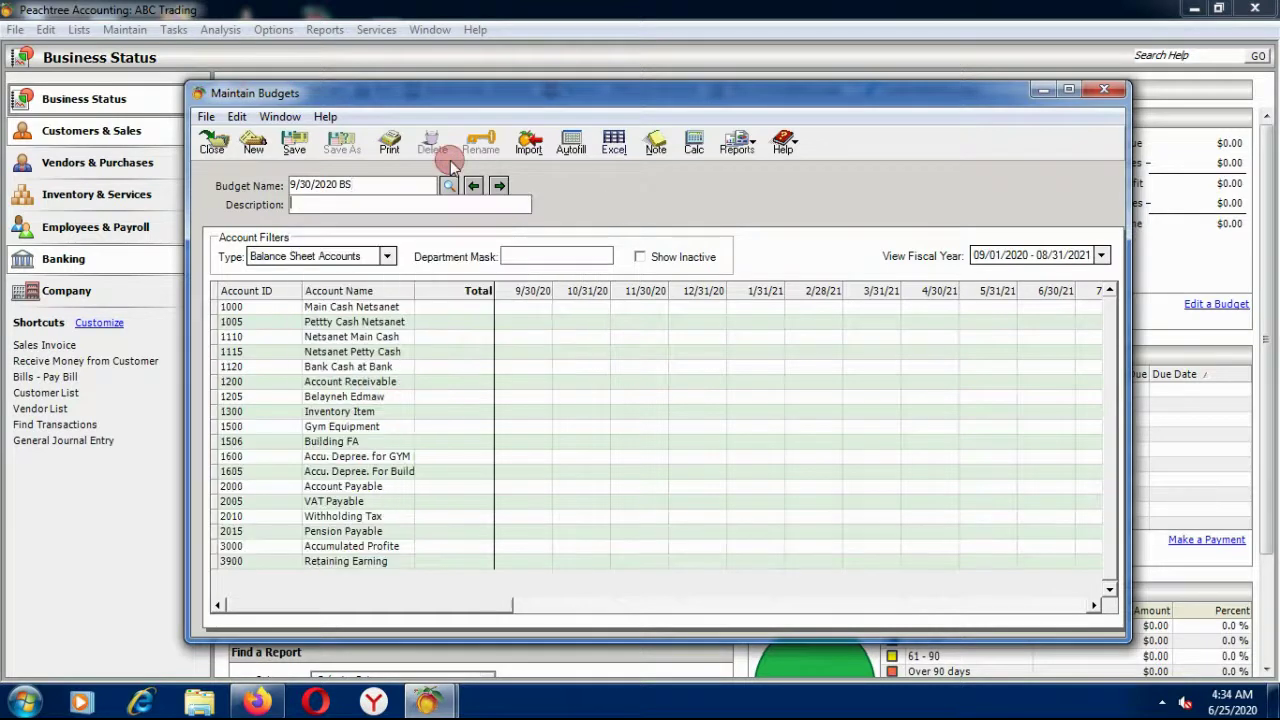
# Step: Set the budget's account type filter to Balance Sheet Accounts
pyautogui.click(335, 185)
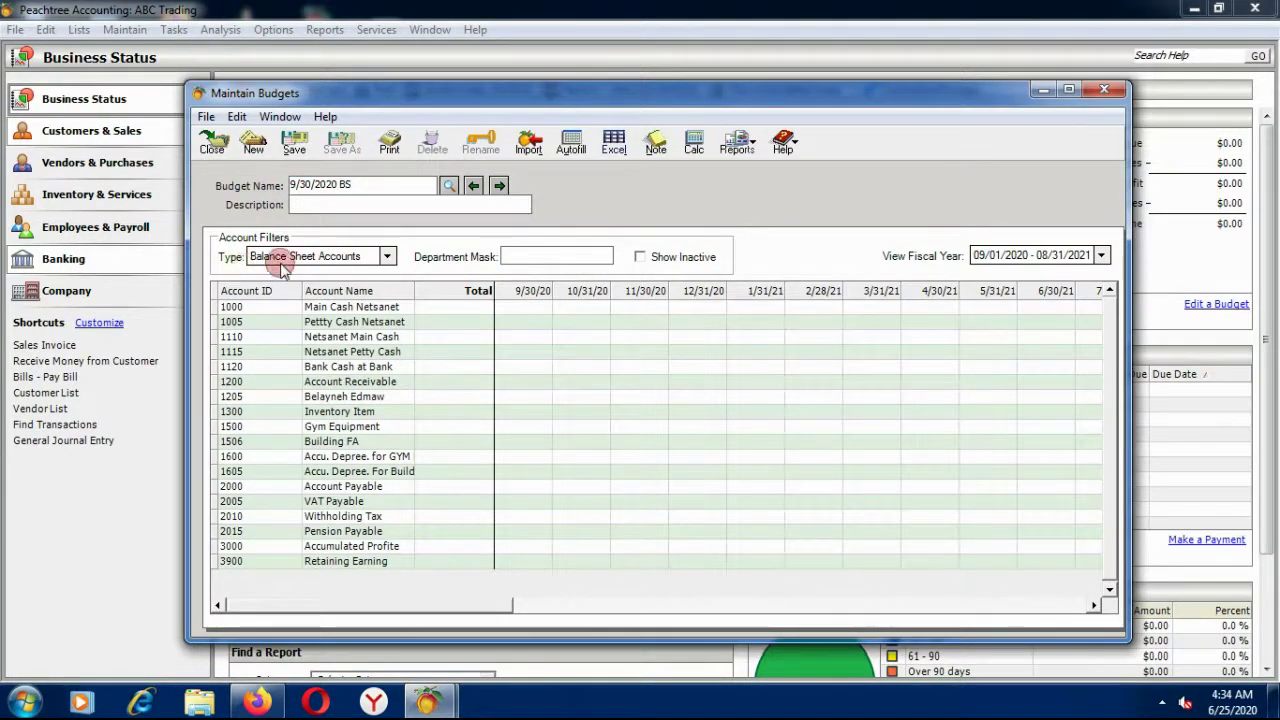
pyautogui.click(384, 257)
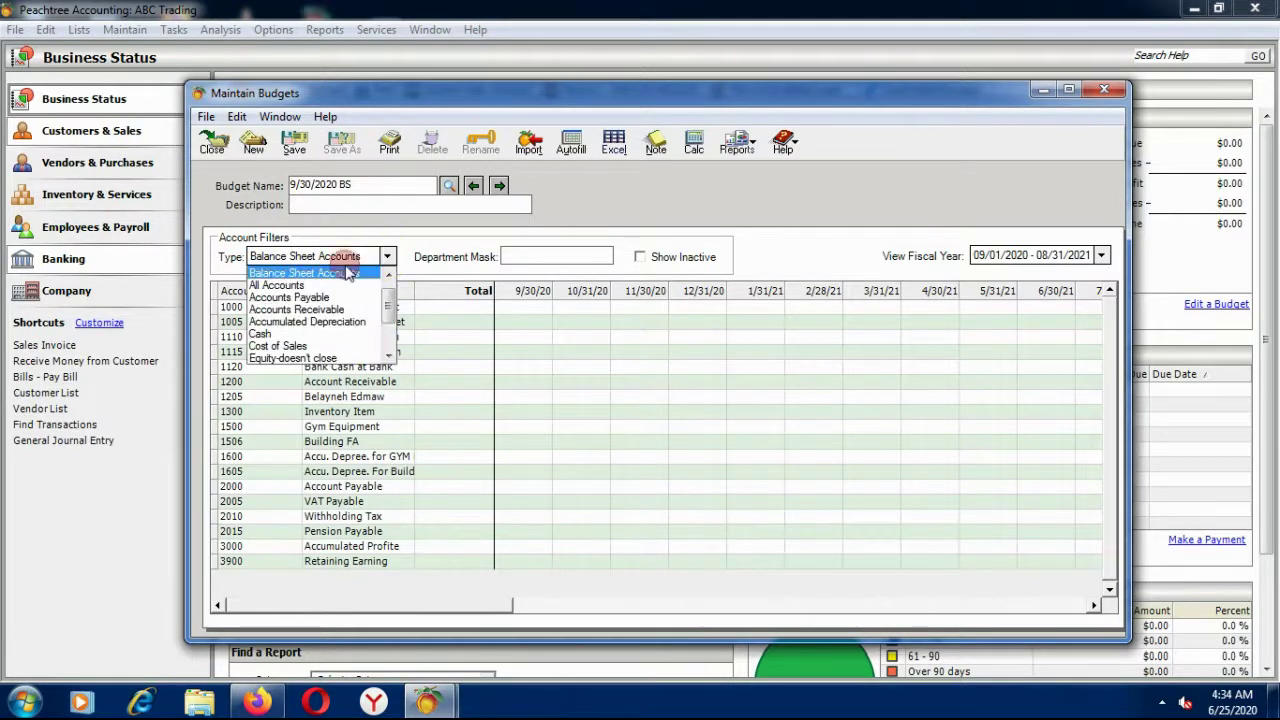
pyautogui.click(303, 276)
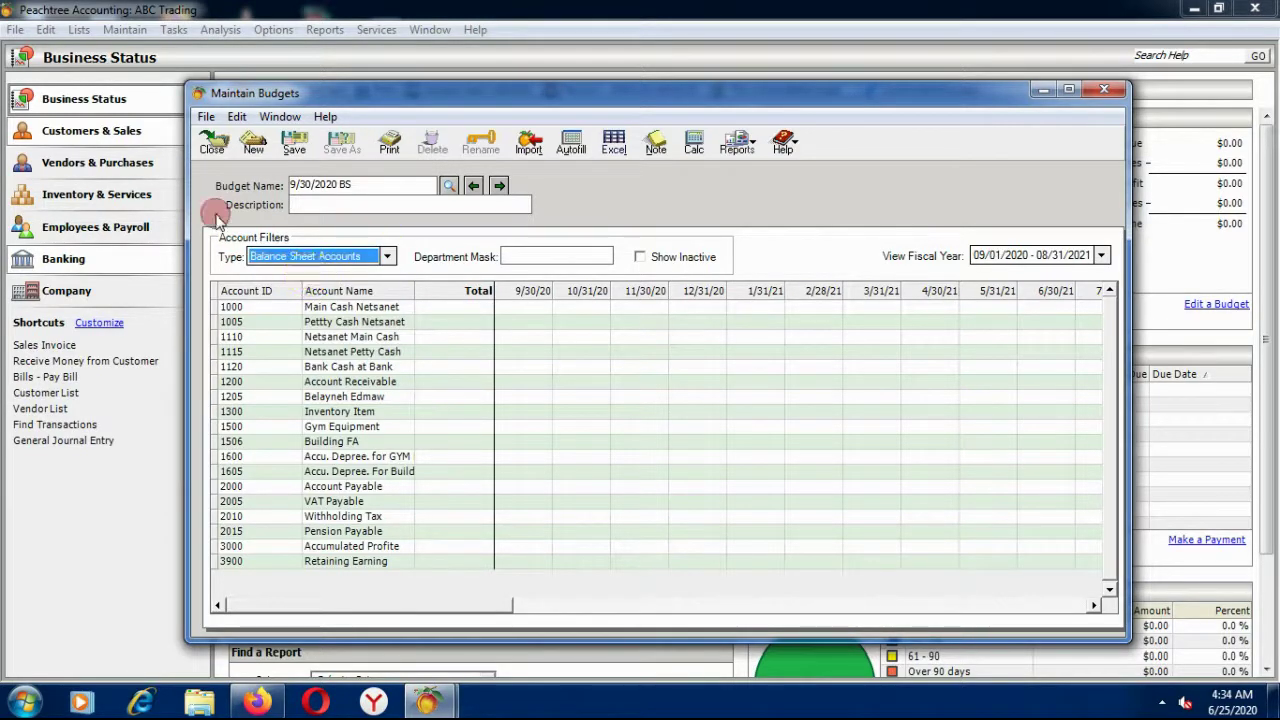
# Step: Enter "single period Budget for BS" as the budget's description
pyautogui.click(304, 204)
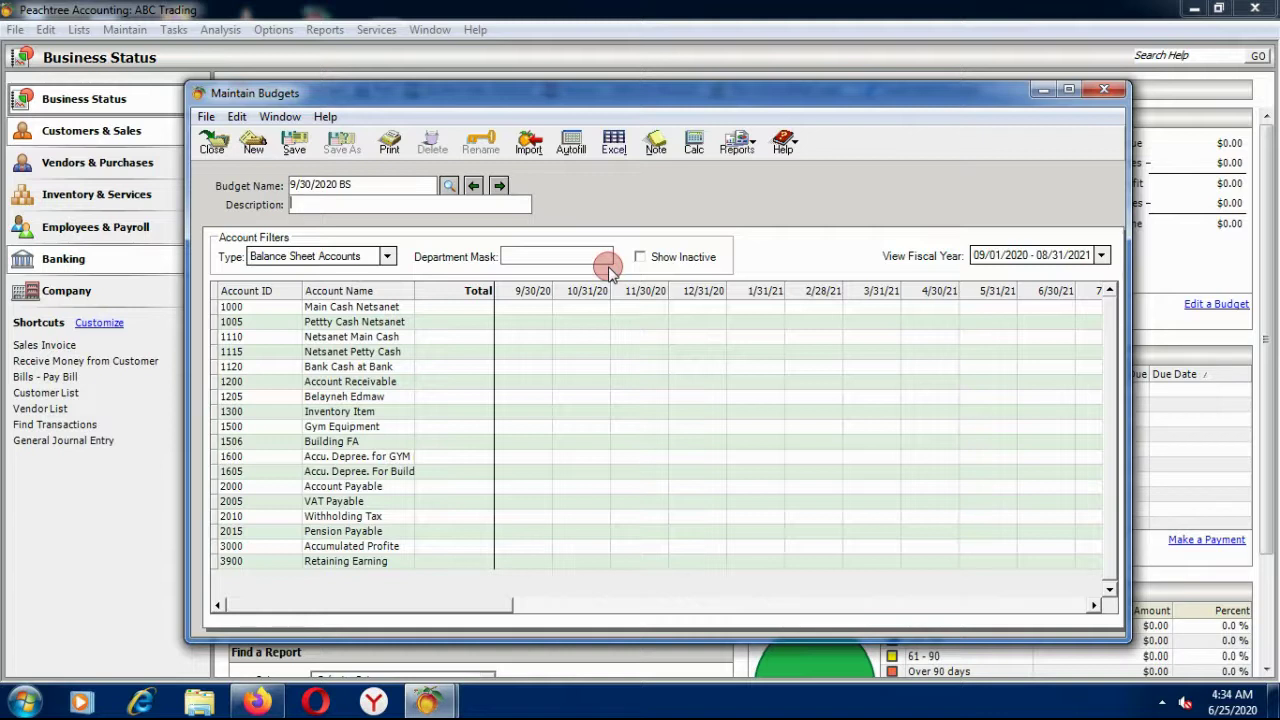
pyautogui.write('sin')
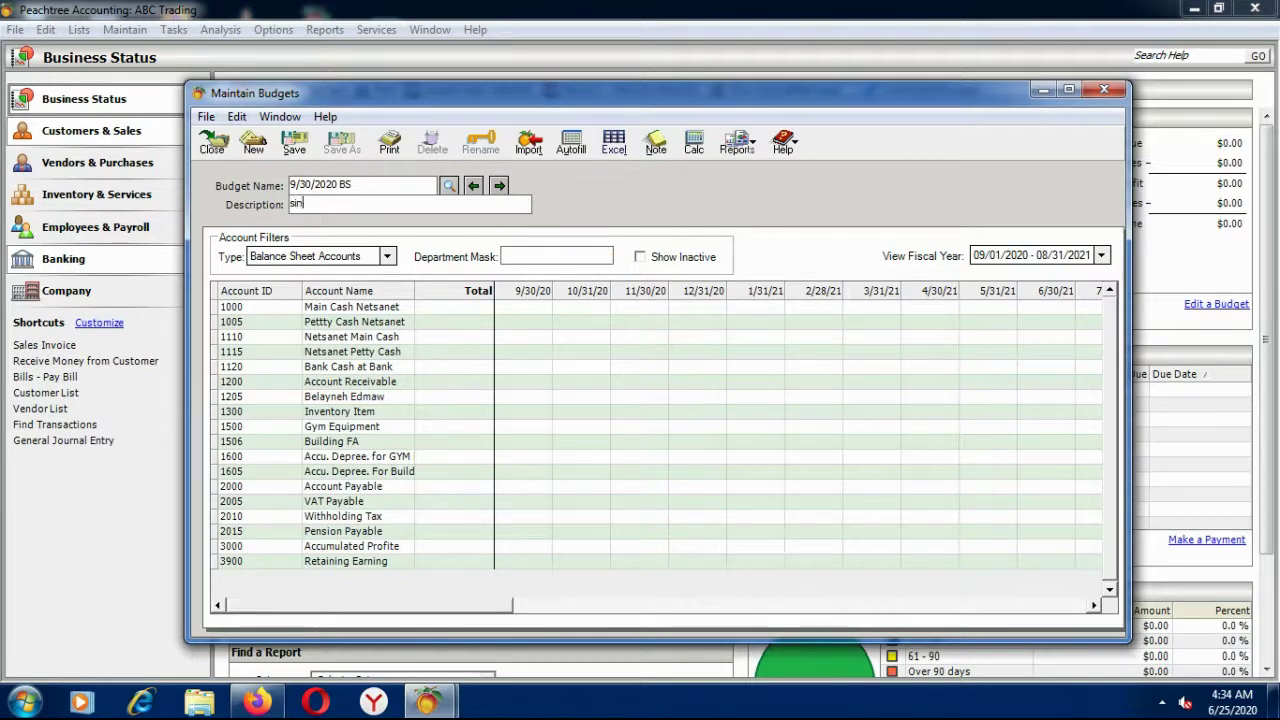
pyautogui.write('gle period')
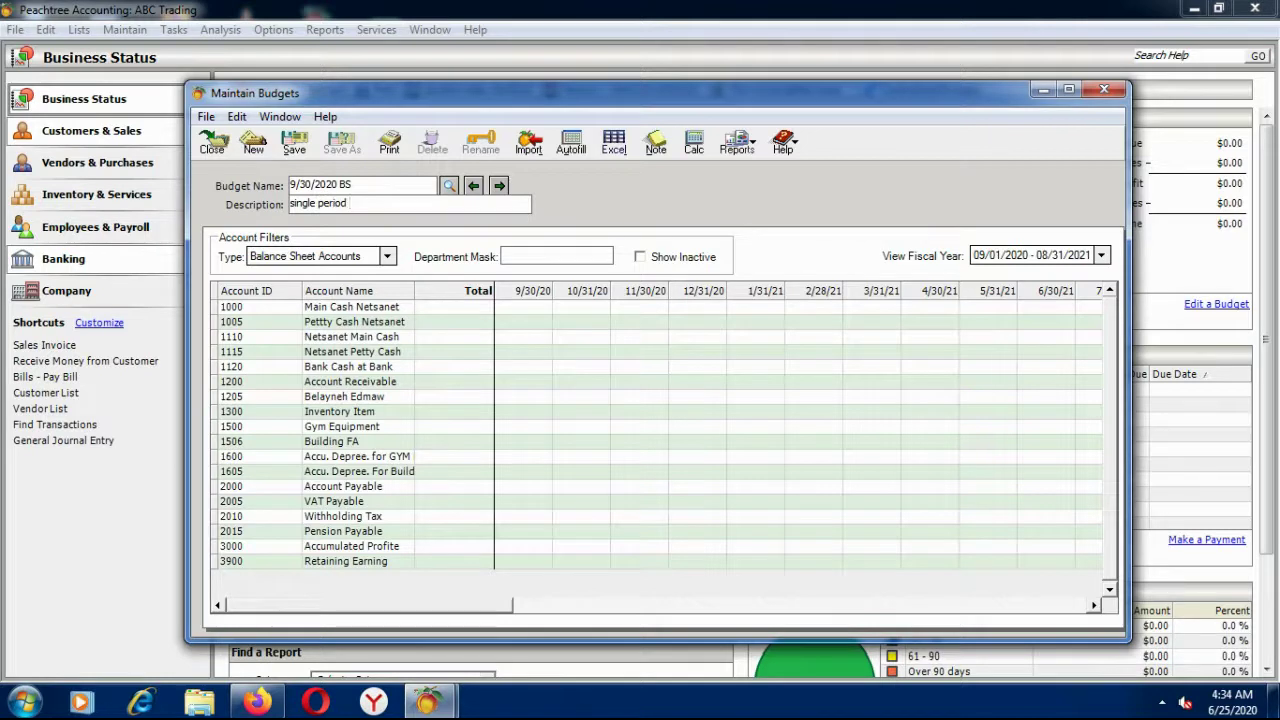
pyautogui.write(' Budget for BS')
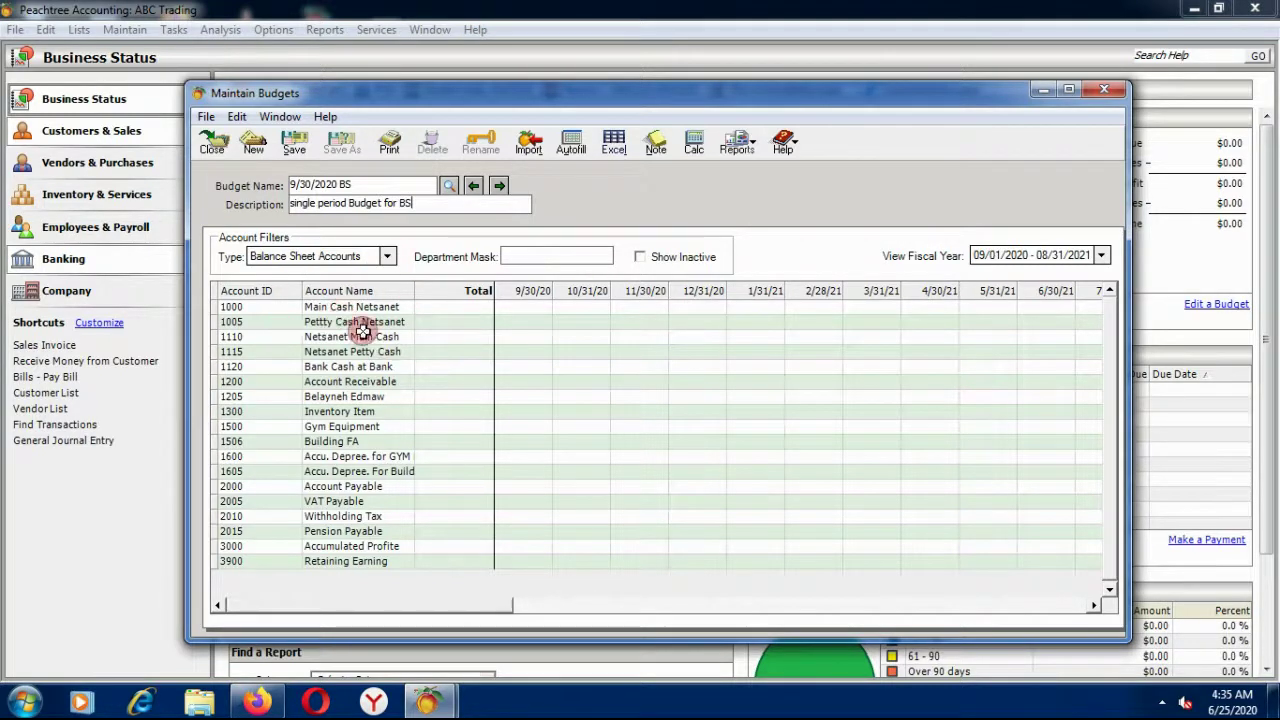
# Step: Set the 9/30/20 budget amount for the first main cash account to 9,800
pyautogui.click(523, 307)
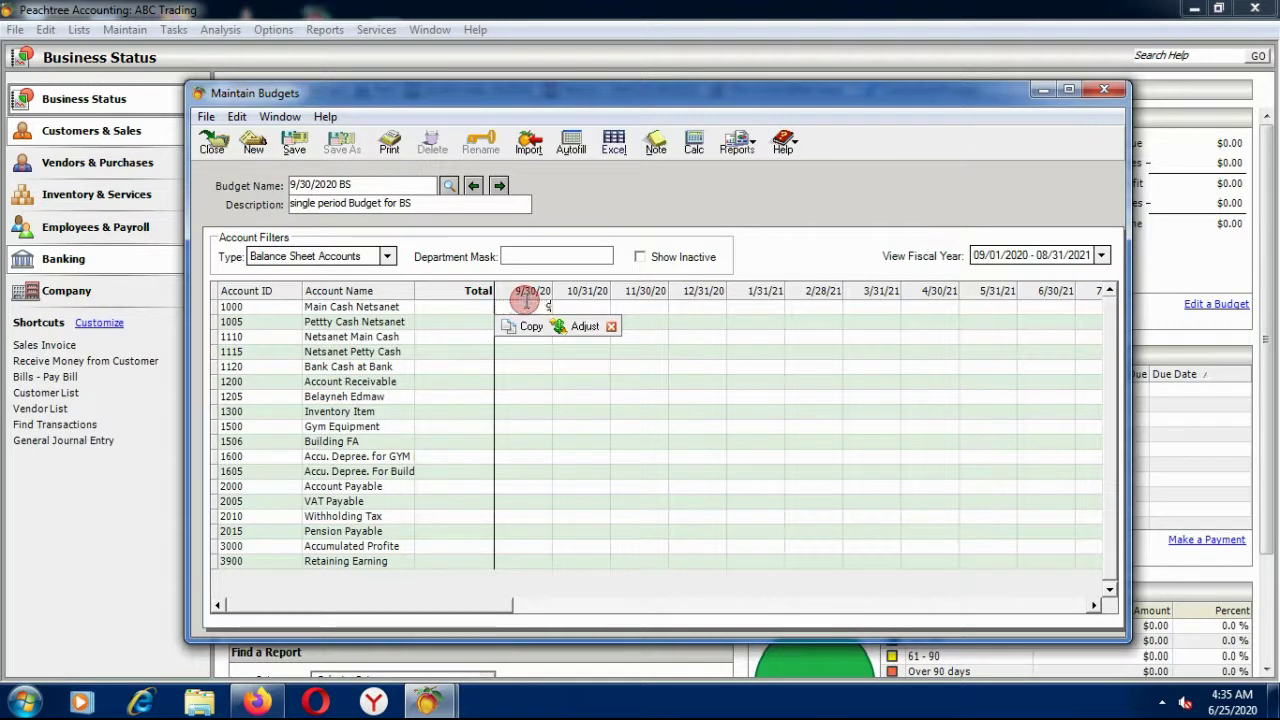
pyautogui.write('9,8')
pyautogui.write('00')
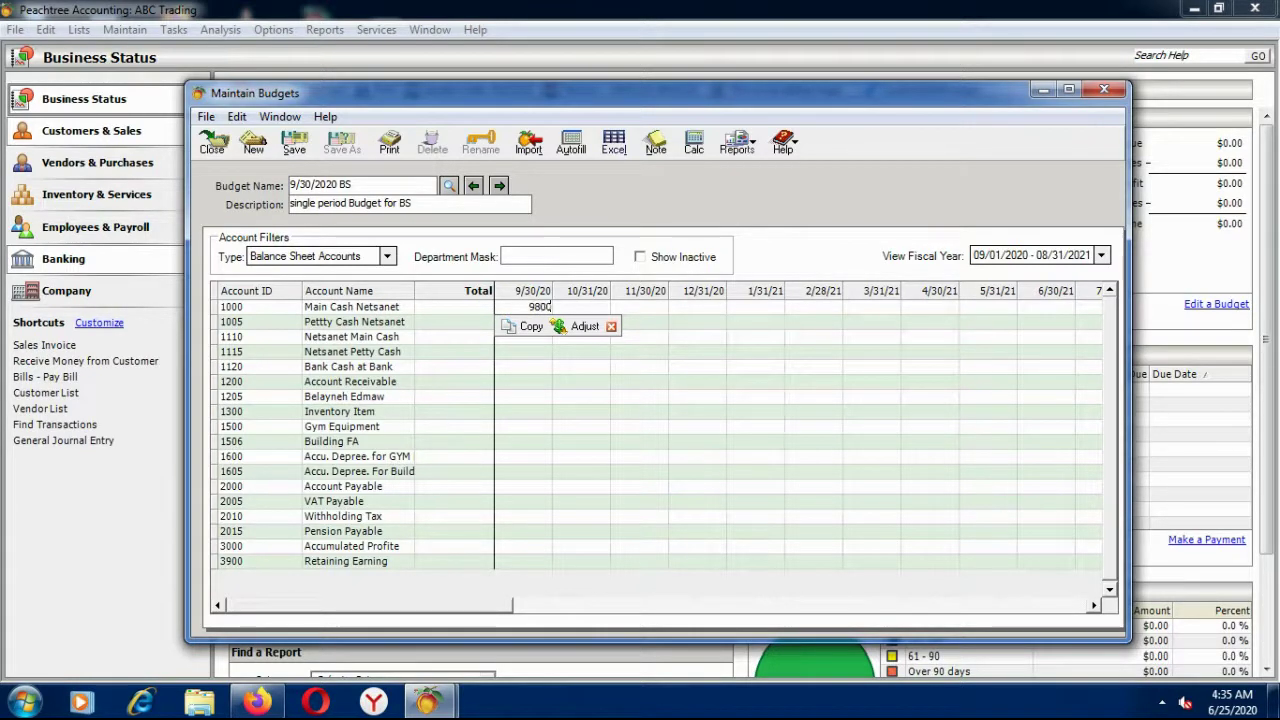
pyautogui.press('Return')
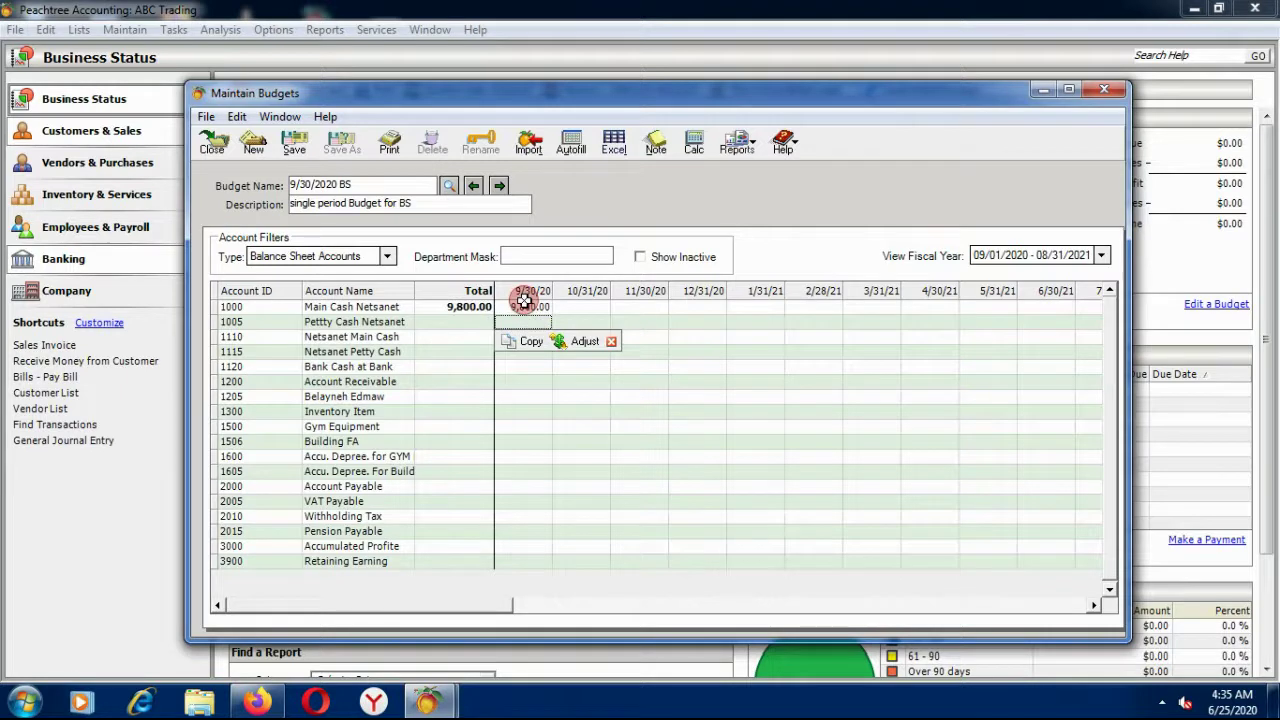
# Step: Set the 9/30/20 budget amount for Bank Cash at Bank to 80,000, leaving the petty cash and second main cash accounts blank
pyautogui.press('Return')
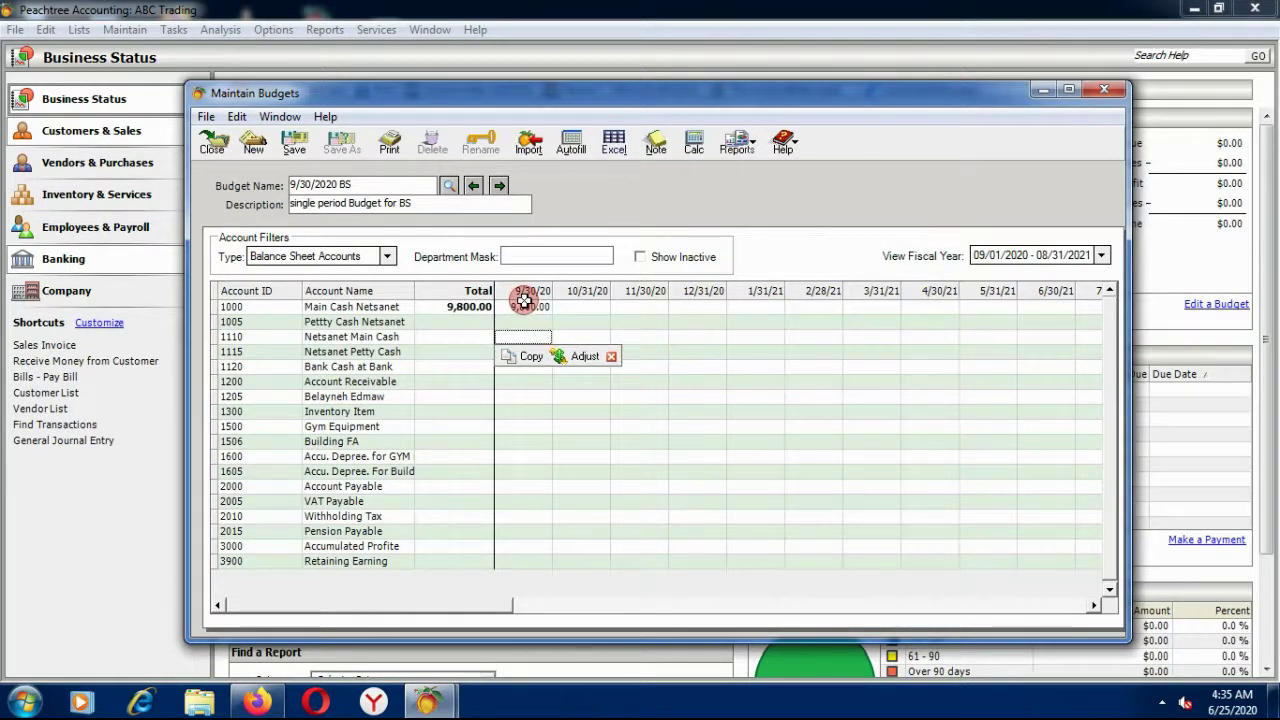
pyautogui.press('Return')
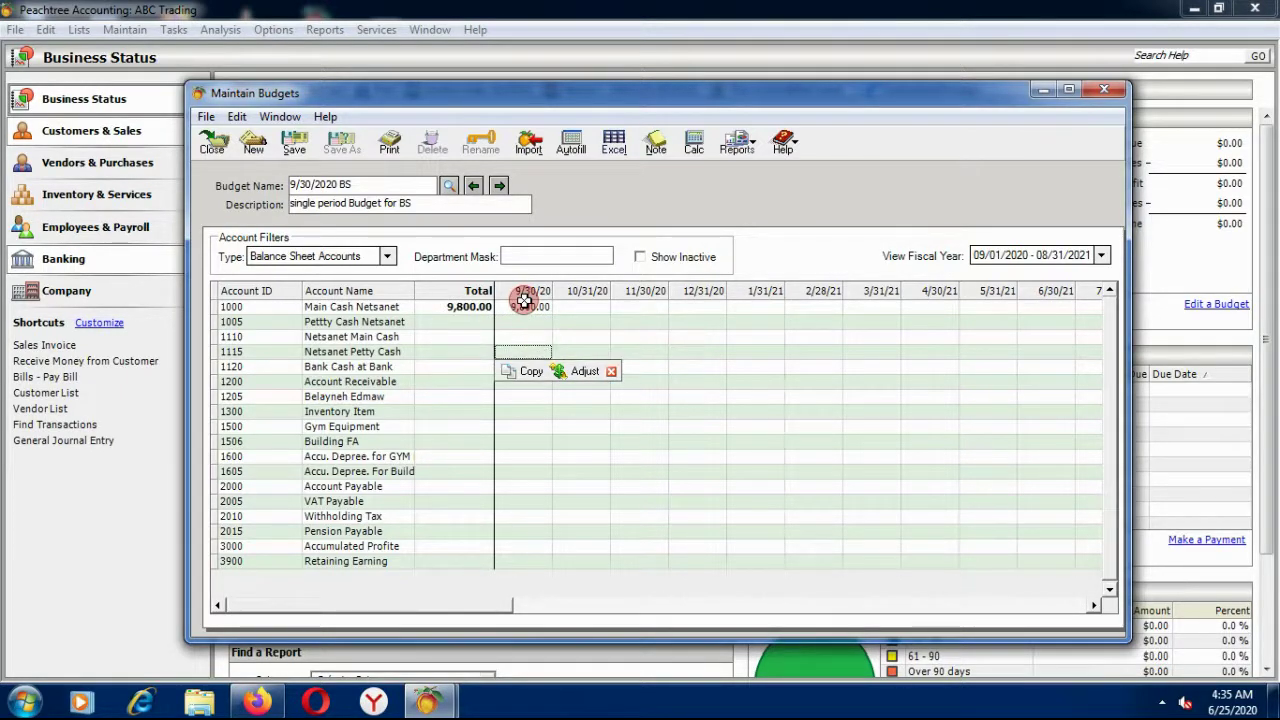
pyautogui.press('Return')
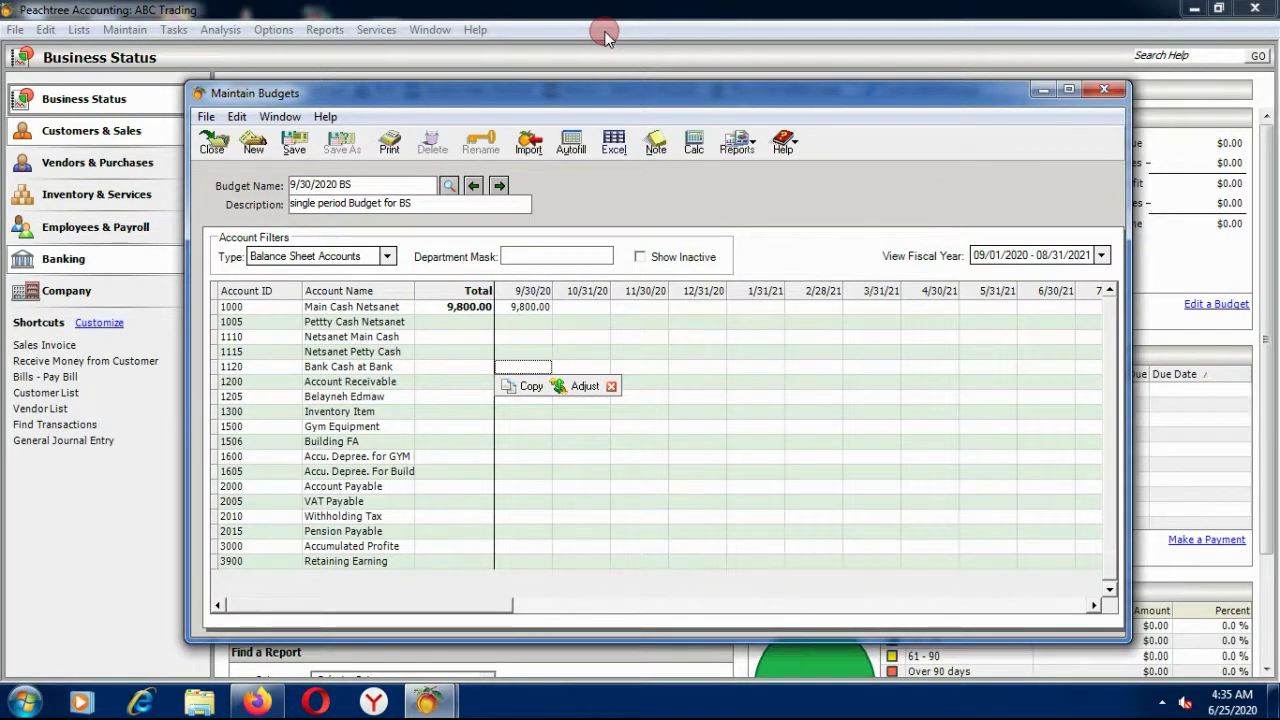
pyautogui.write('80')
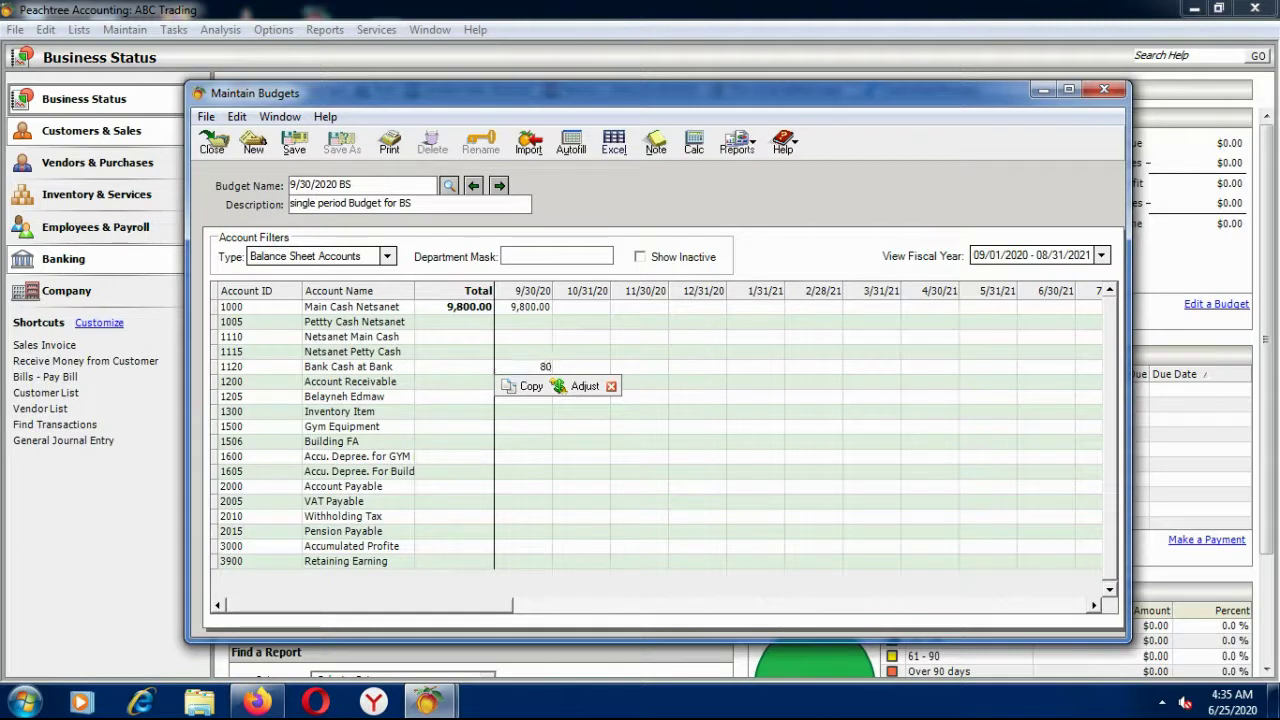
pyautogui.write(',0000')
pyautogui.press('Return')
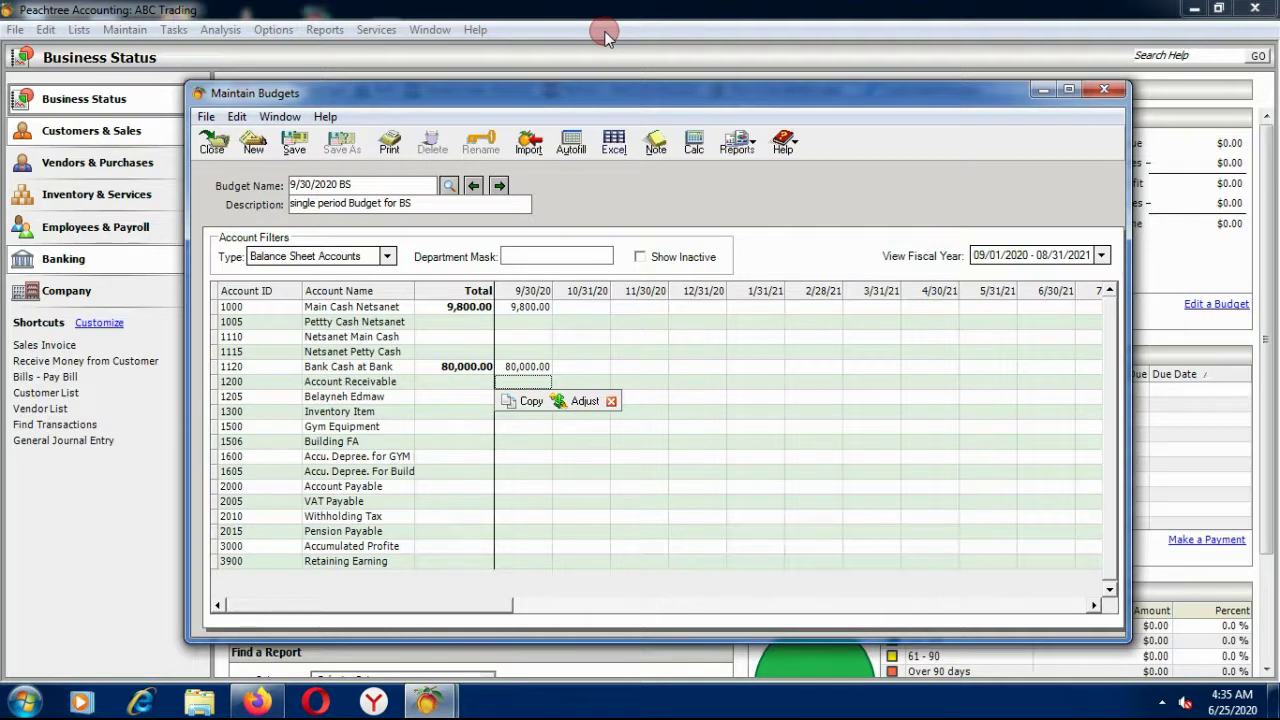
# Step: Budget 25,000 for Account Receivable and 30,000 for Inventory Item in the 9/30/20 period
pyautogui.write('25000')
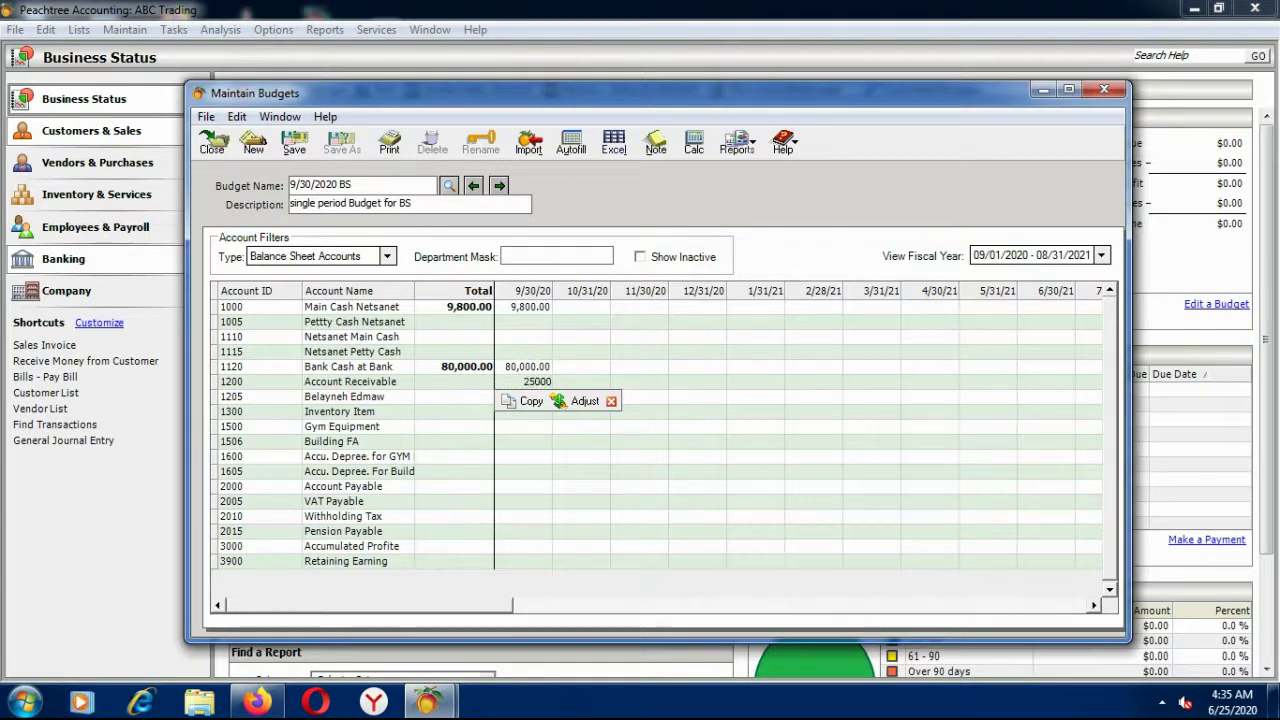
pyautogui.press('Return')
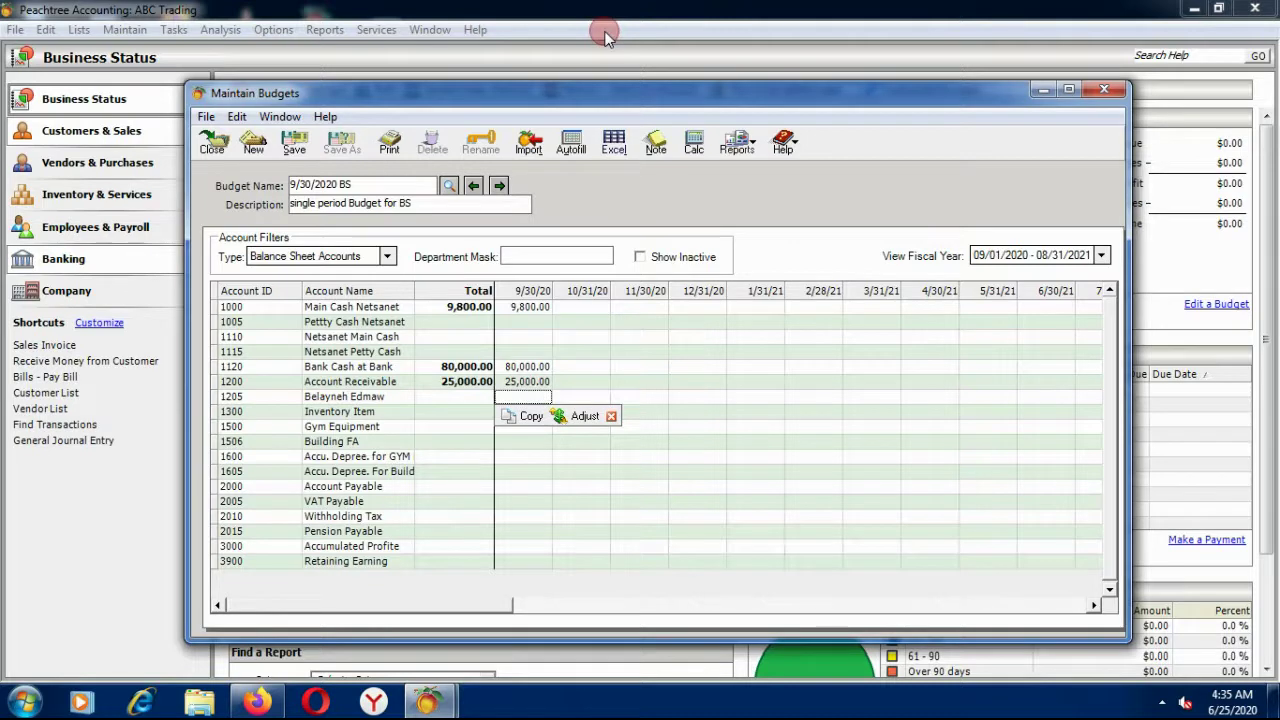
pyautogui.press('Return')
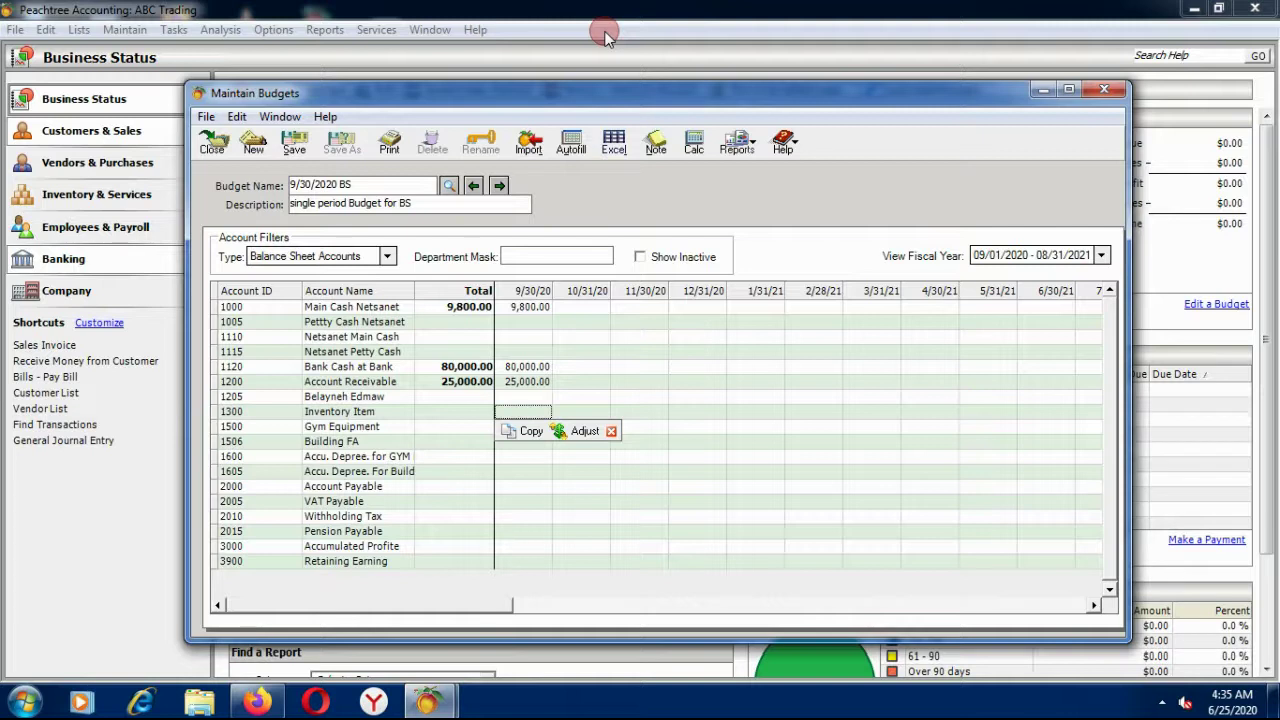
pyautogui.write('30000')
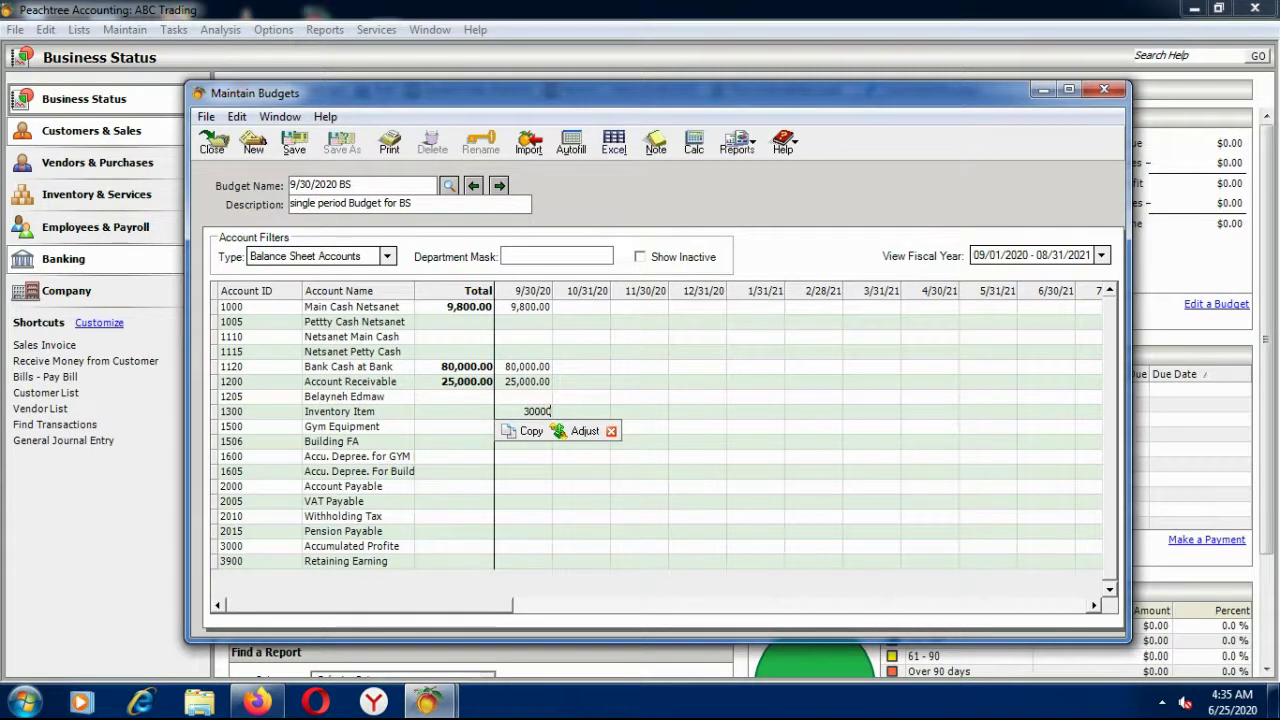
pyautogui.press('Return')
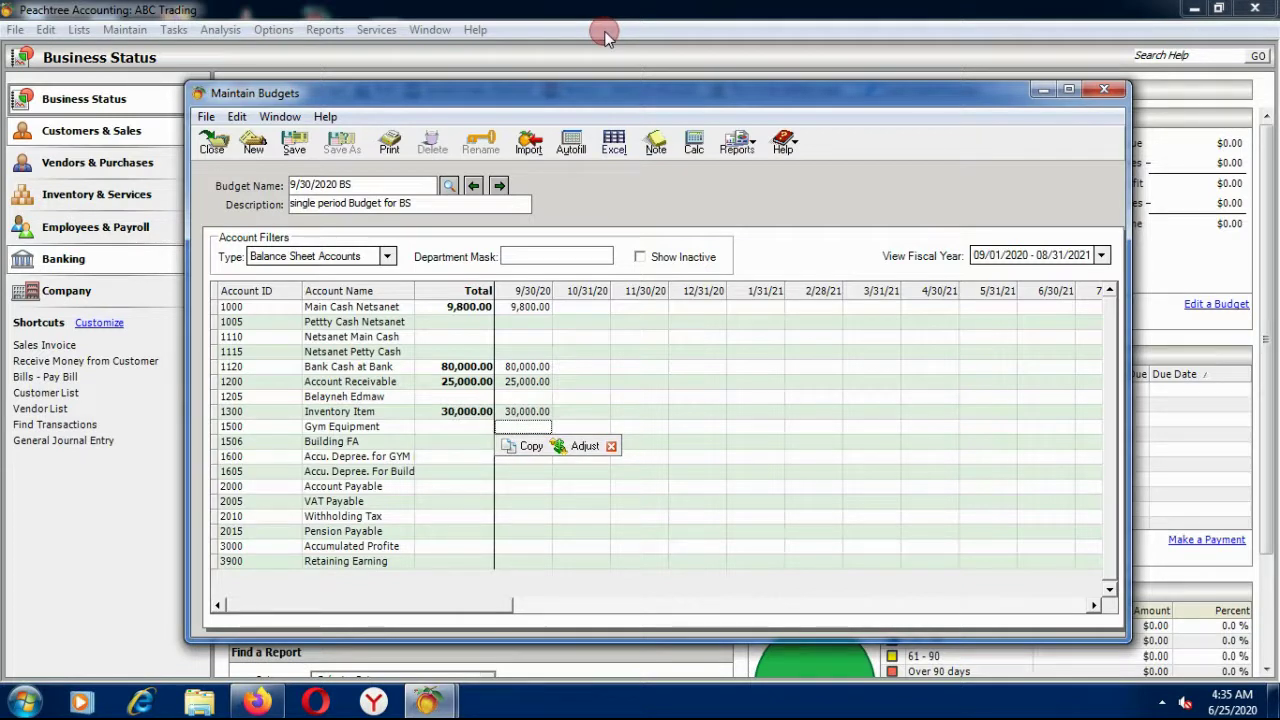
# Step: Leave Gym Equipment and Building FA blank and budget 2,000 for Accu. Depree. for GYM in the 9/30/20 period
pyautogui.press('Down')
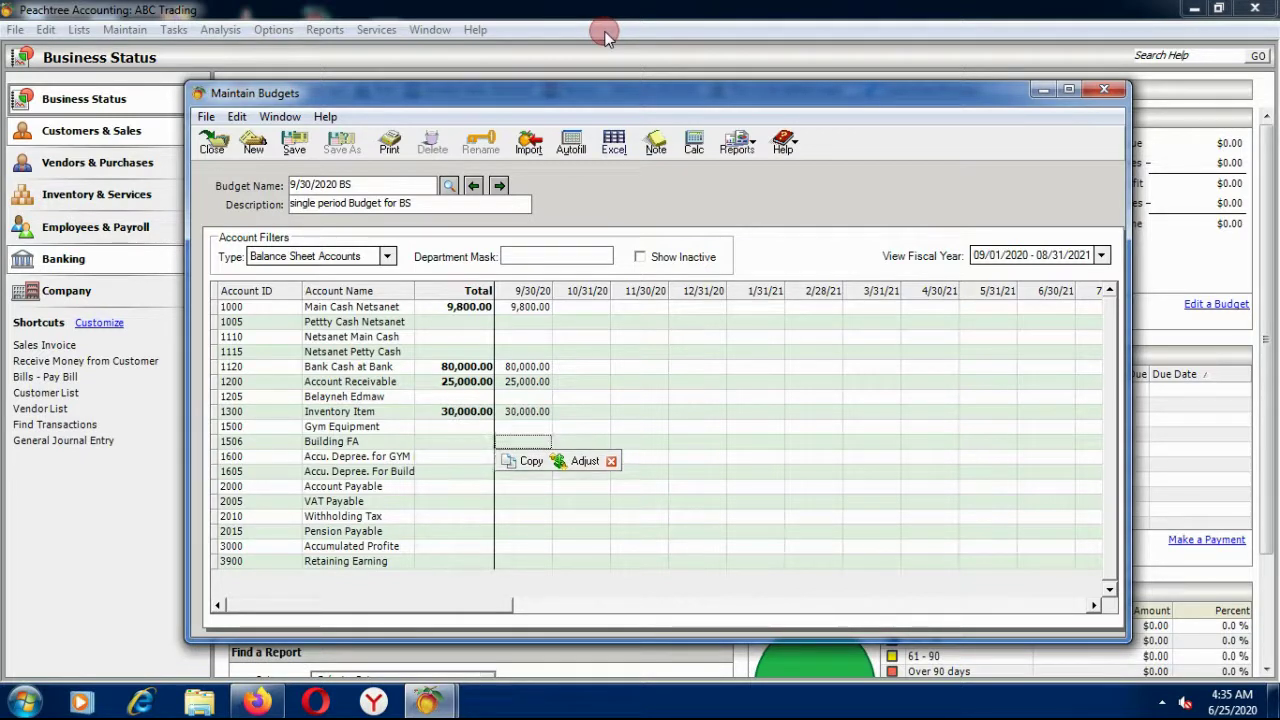
pyautogui.press('Down')
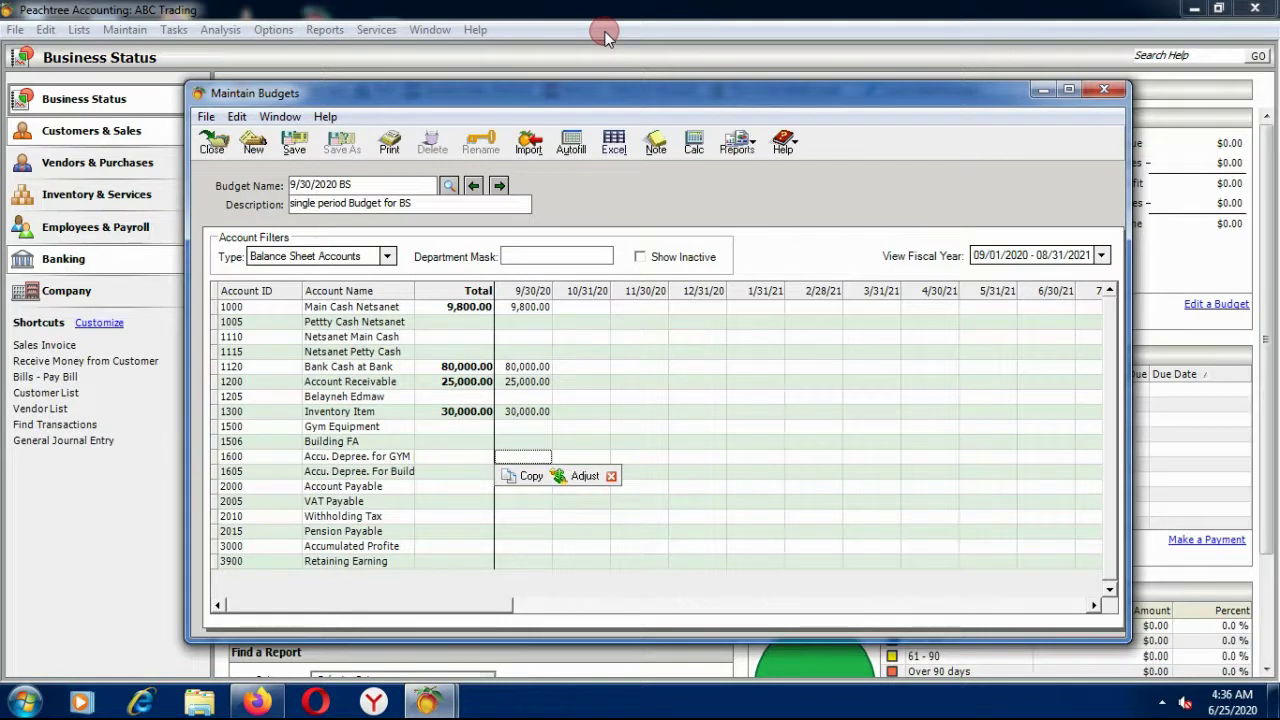
pyautogui.write('2000')
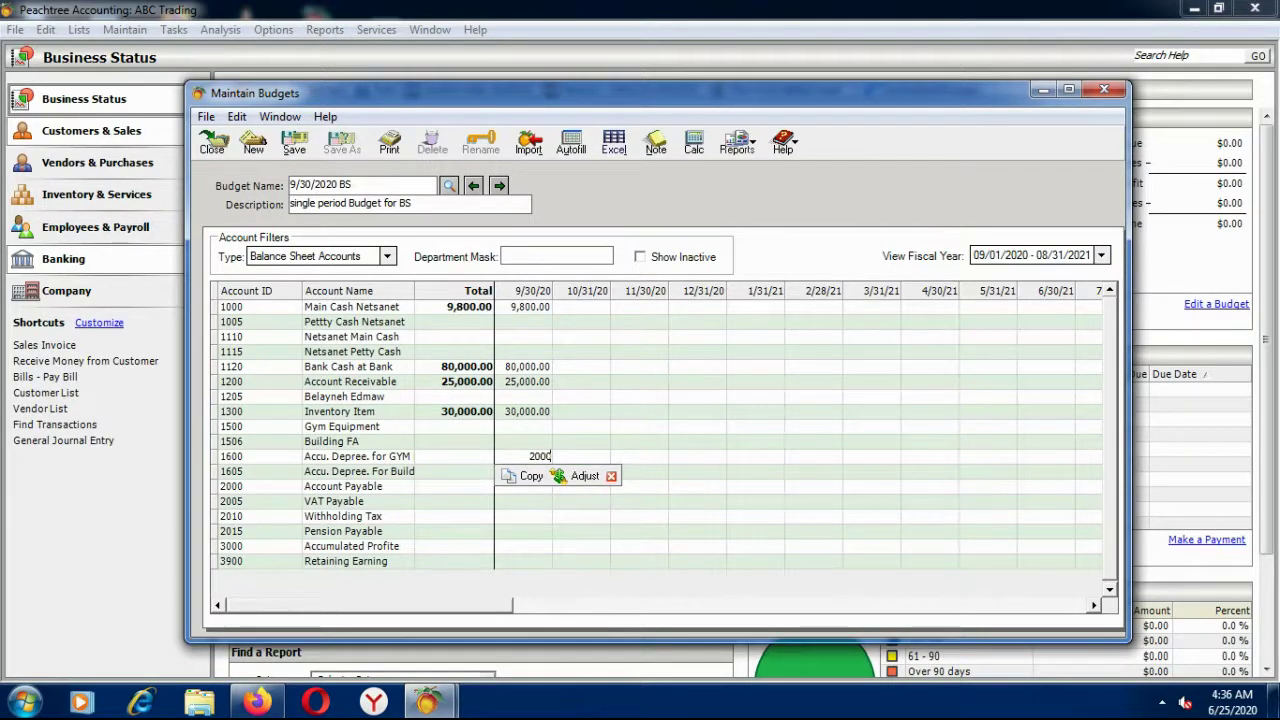
pyautogui.press('Down')
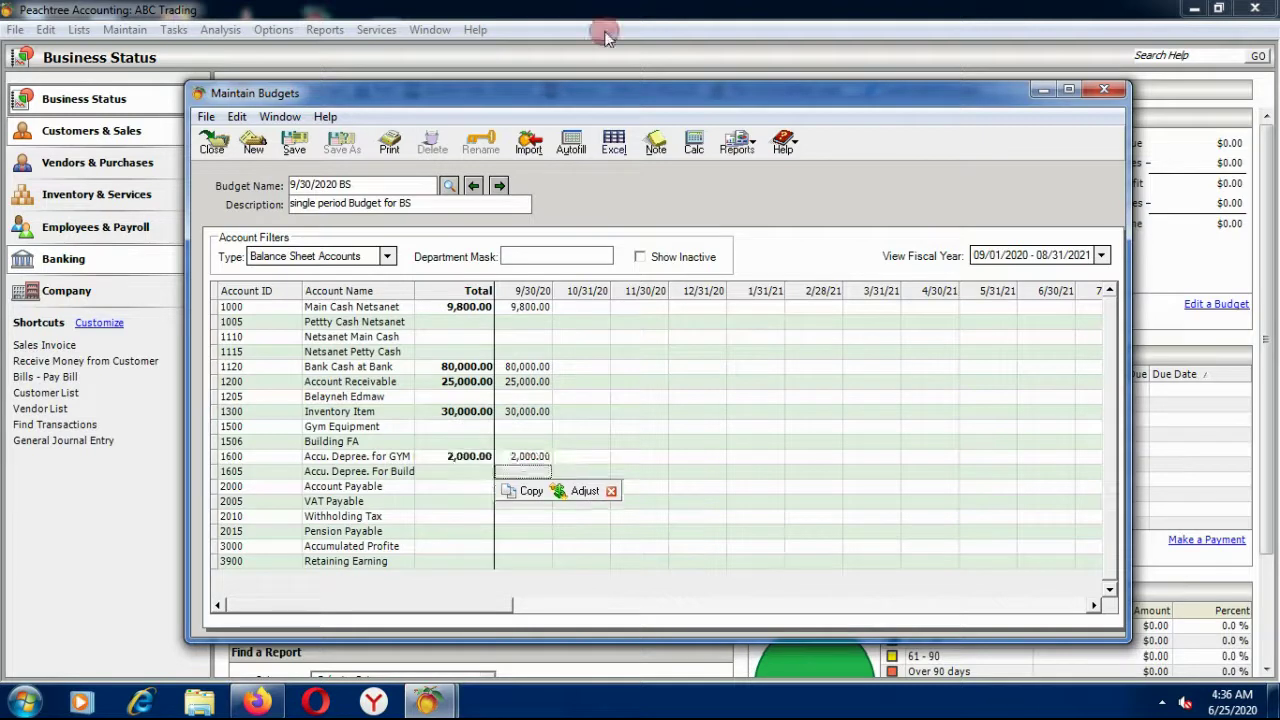
# Step: Budget 3,000 for Accu. Depree. For Build and 25,000 for Account Payable in the 9/30/20 period
pyautogui.write('30')
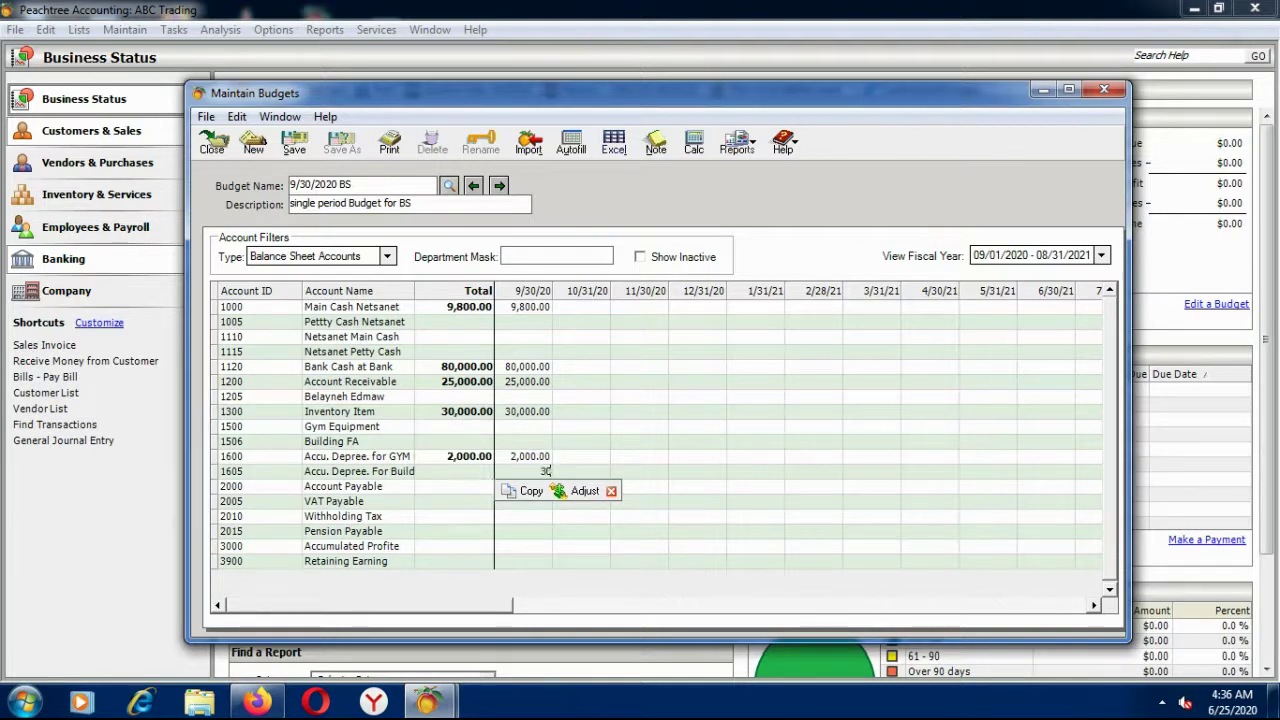
pyautogui.write('00')
pyautogui.press('Return')
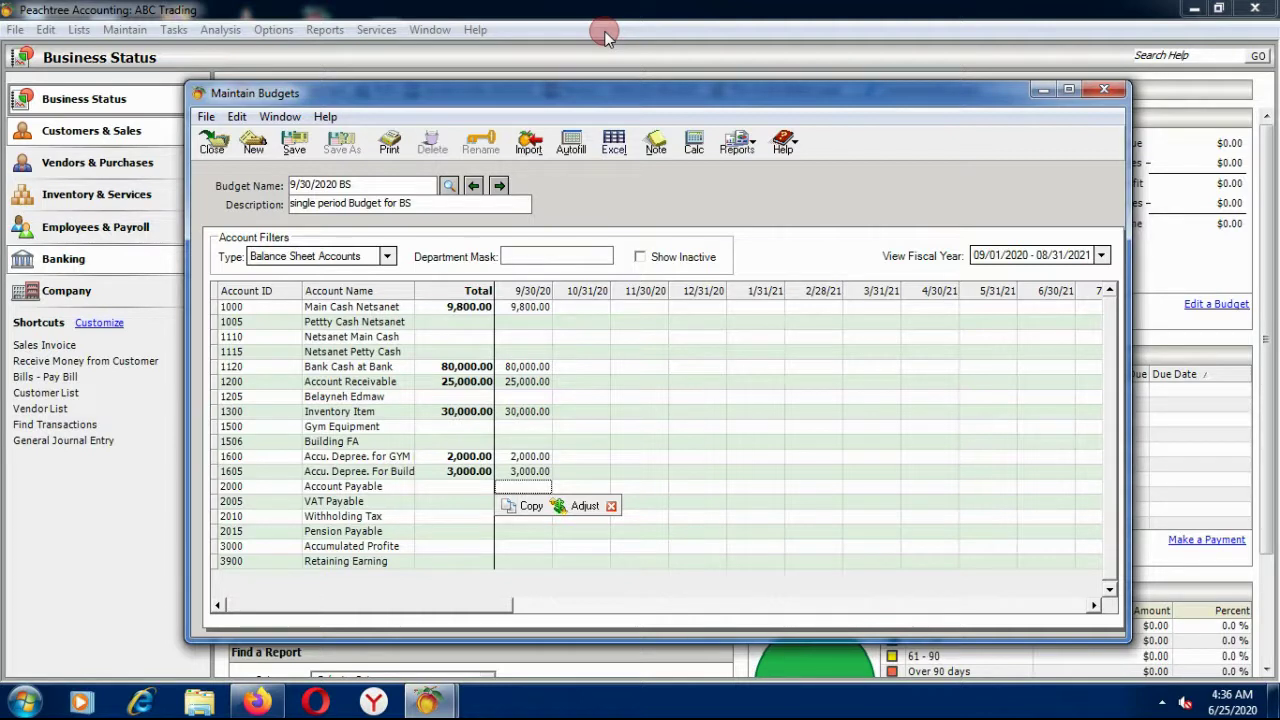
pyautogui.write('25000')
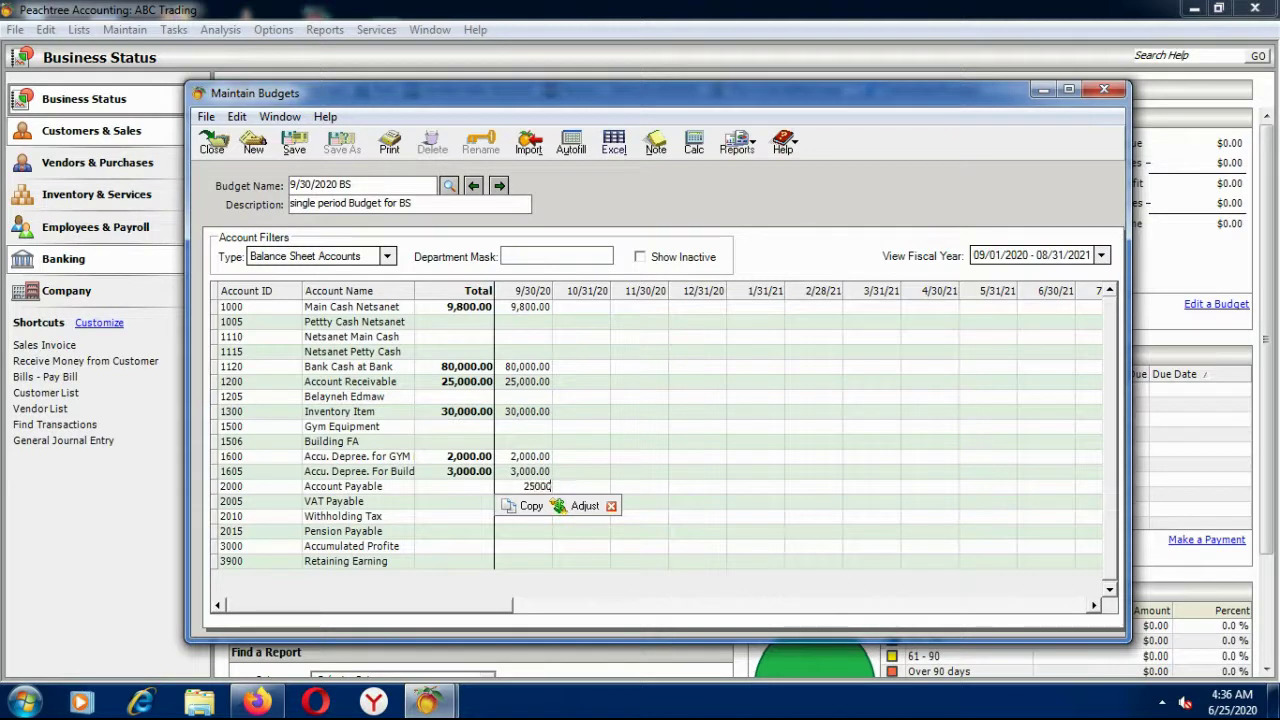
pyautogui.press('Return')
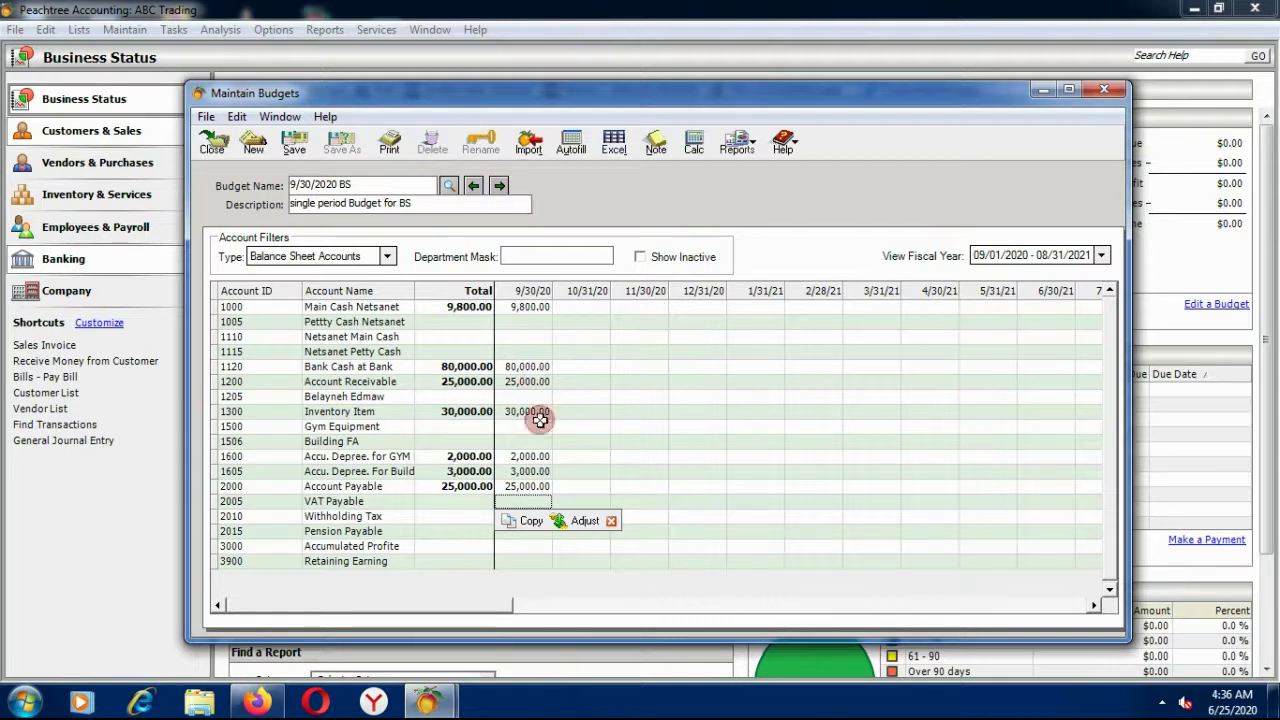
pyautogui.click(566, 308)
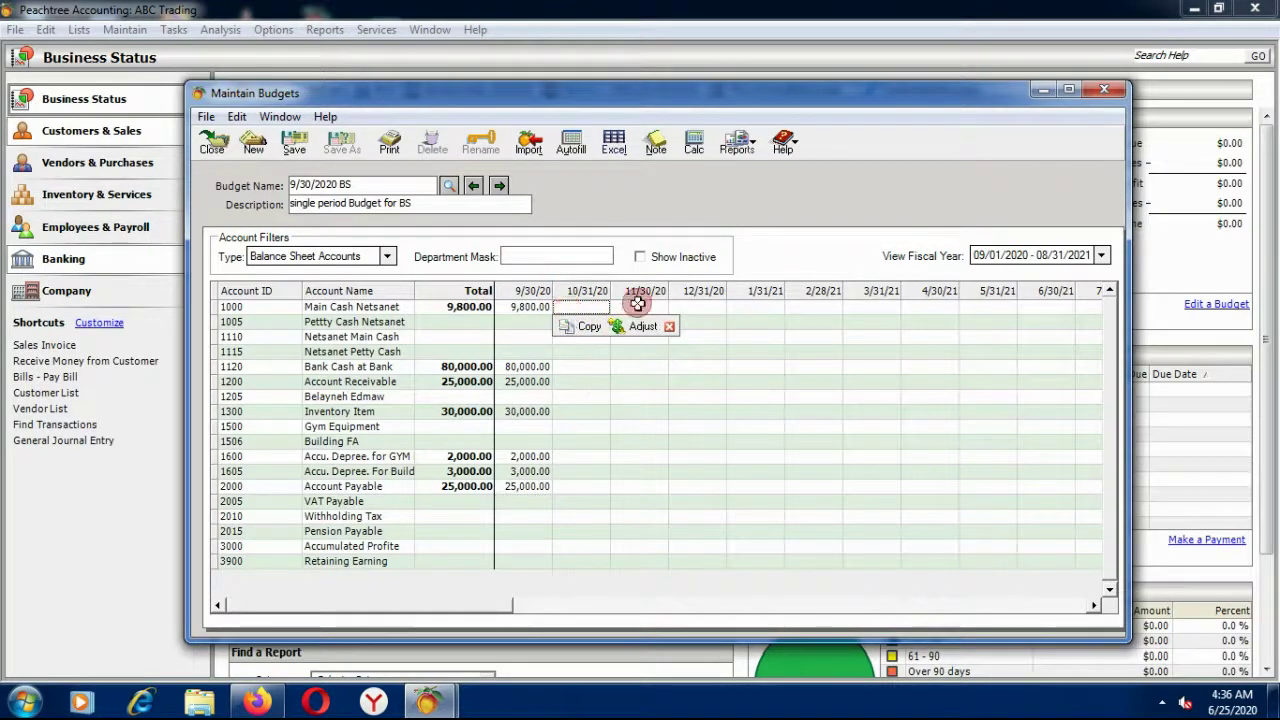
pyautogui.click(682, 293)
pyautogui.click(737, 305)
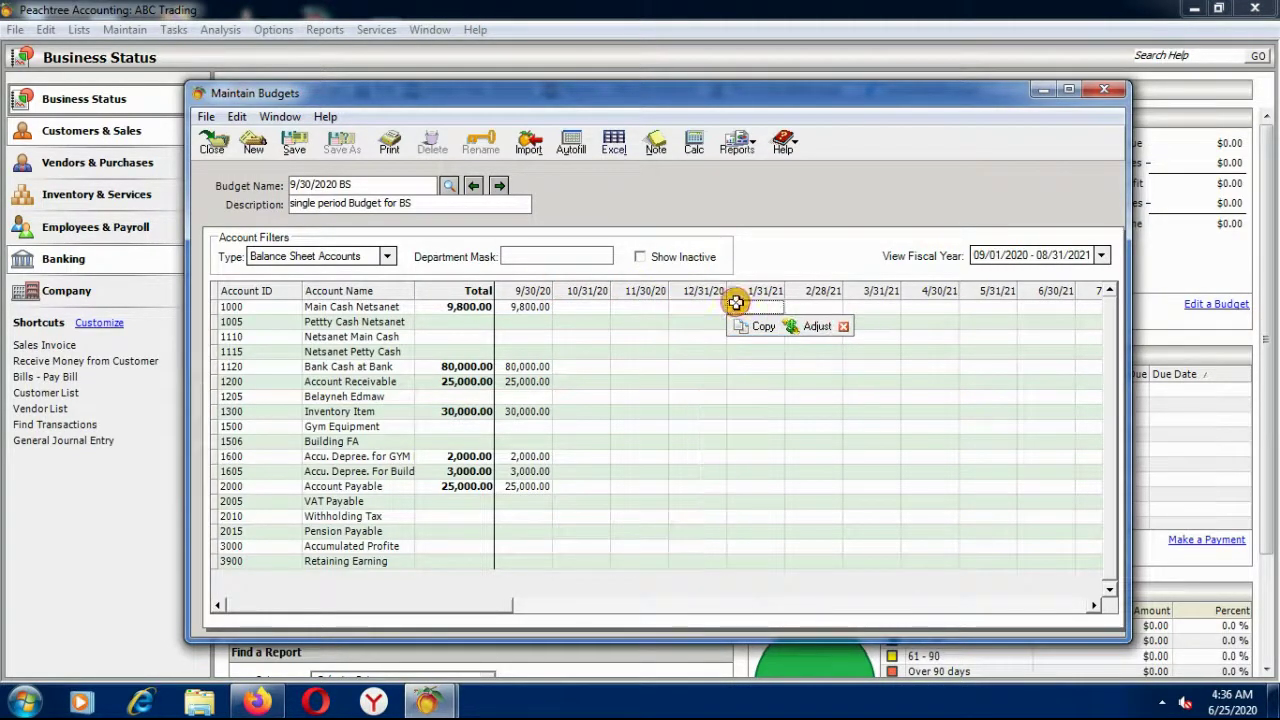
pyautogui.click(812, 305)
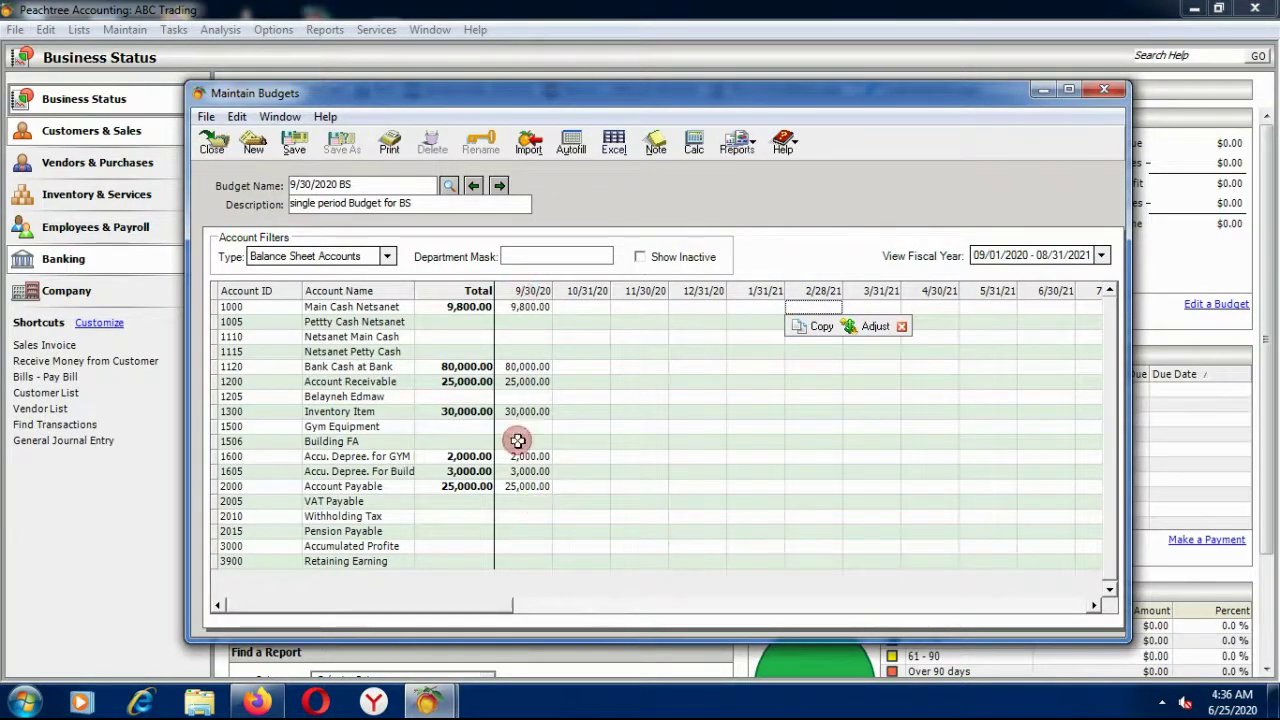
# Step: Save the 9/30/2020 BS budget and close the budget window
pyautogui.click(294, 146)
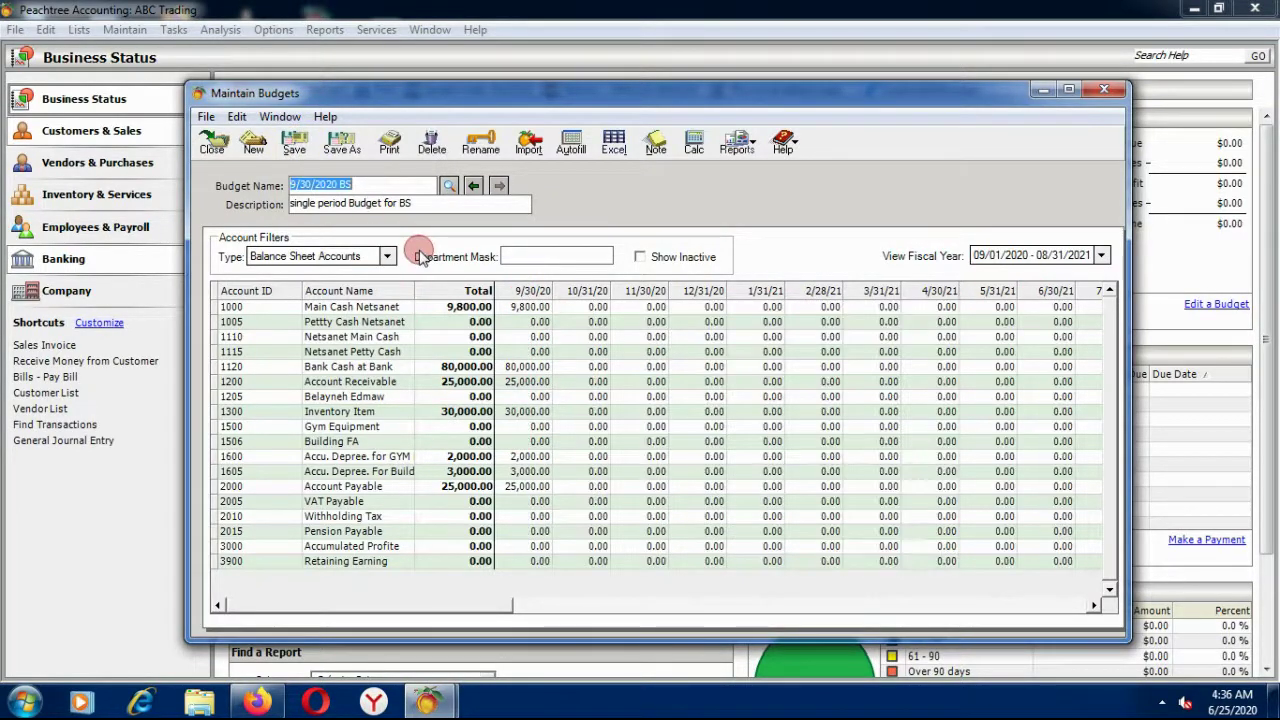
pyautogui.click(213, 152)
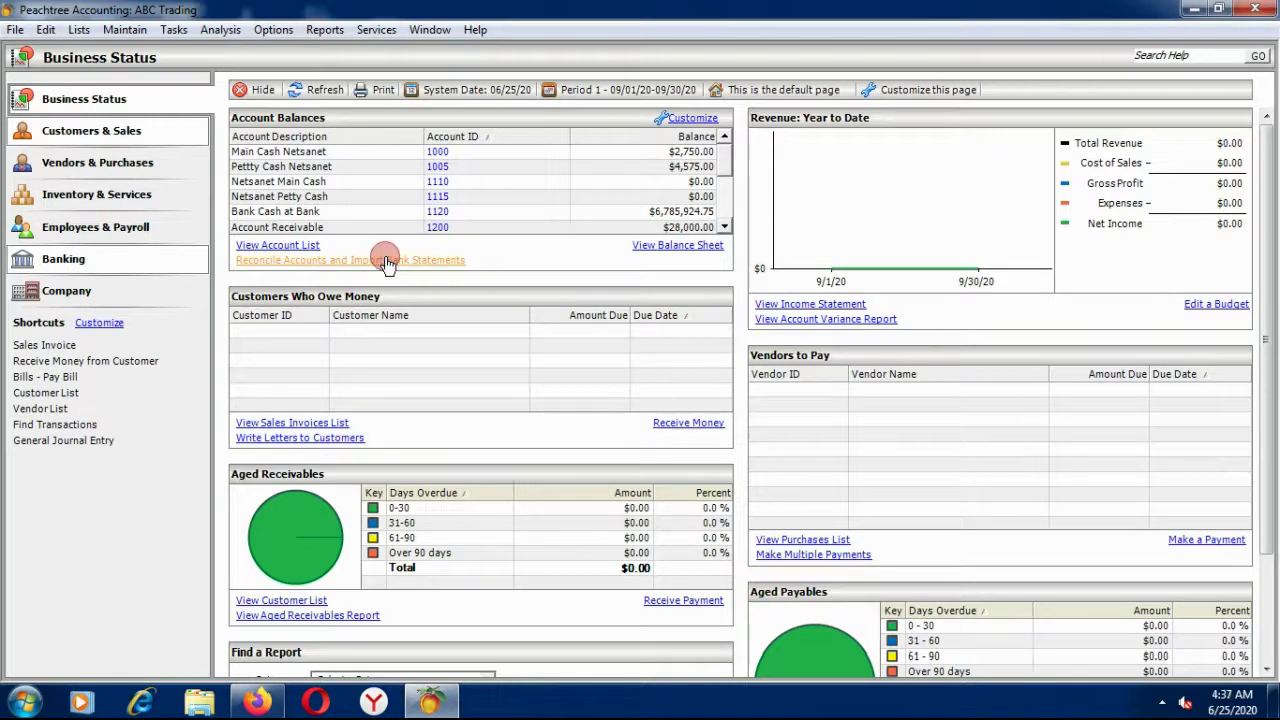
# Step: Display the General Ledger Budget report for the 9/30/2020 budget, review its amounts, and close it
pyautogui.click(324, 30)
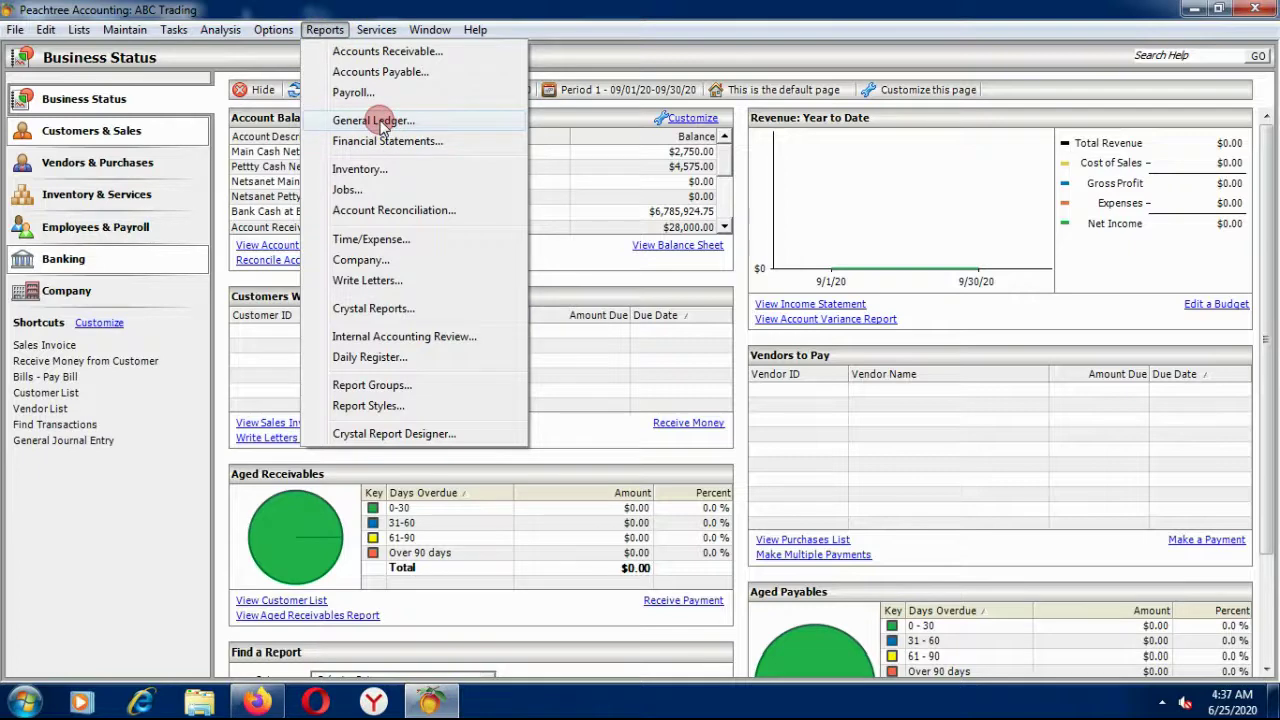
pyautogui.click(382, 124)
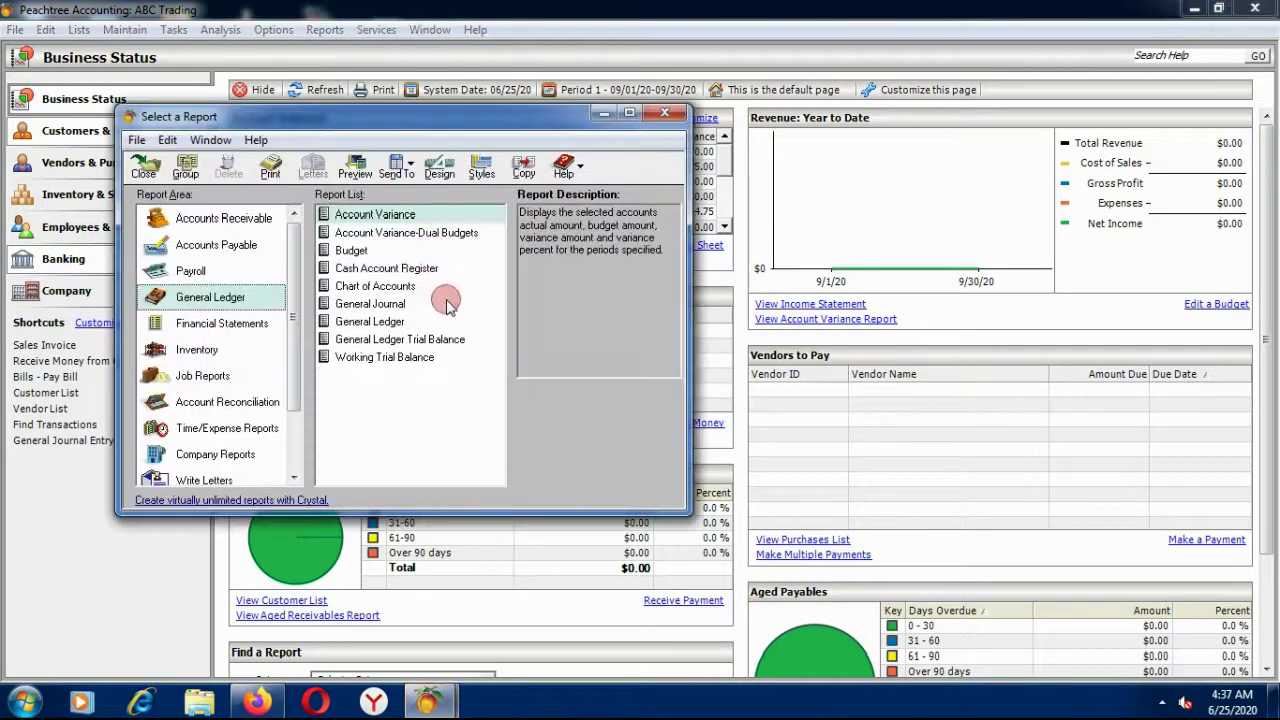
pyautogui.click(335, 250)
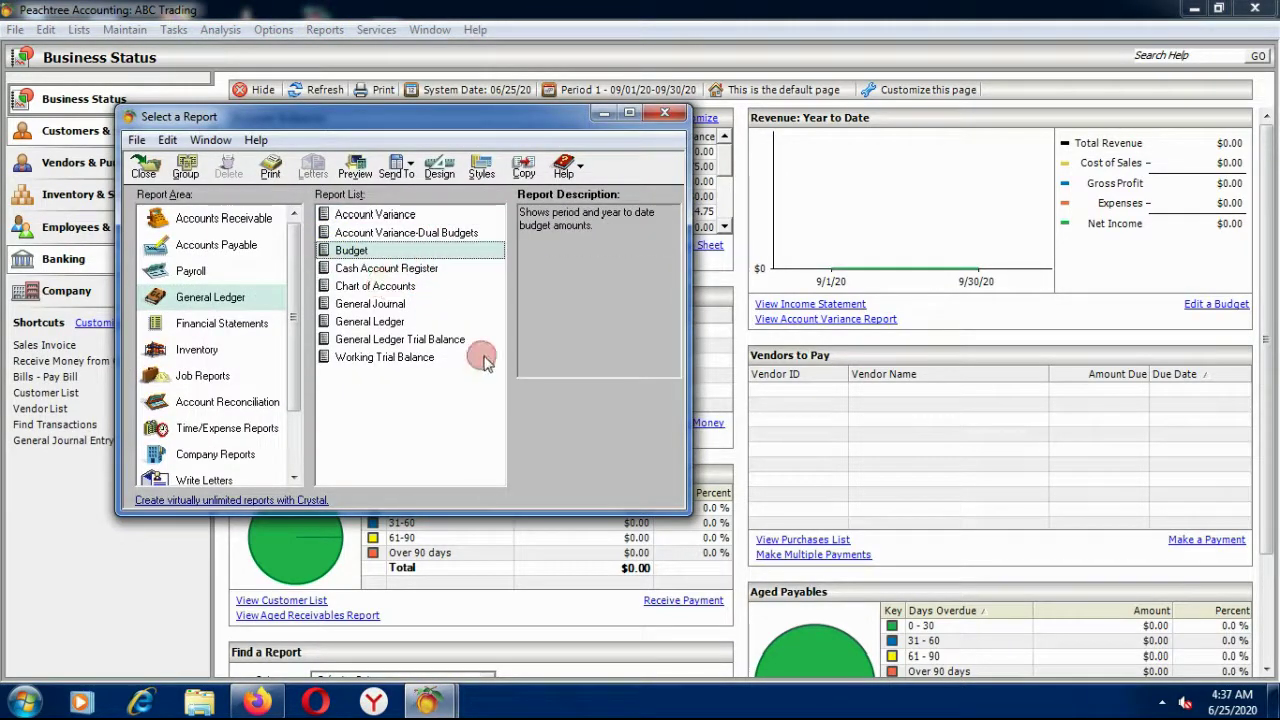
pyautogui.doubleClick(335, 252)
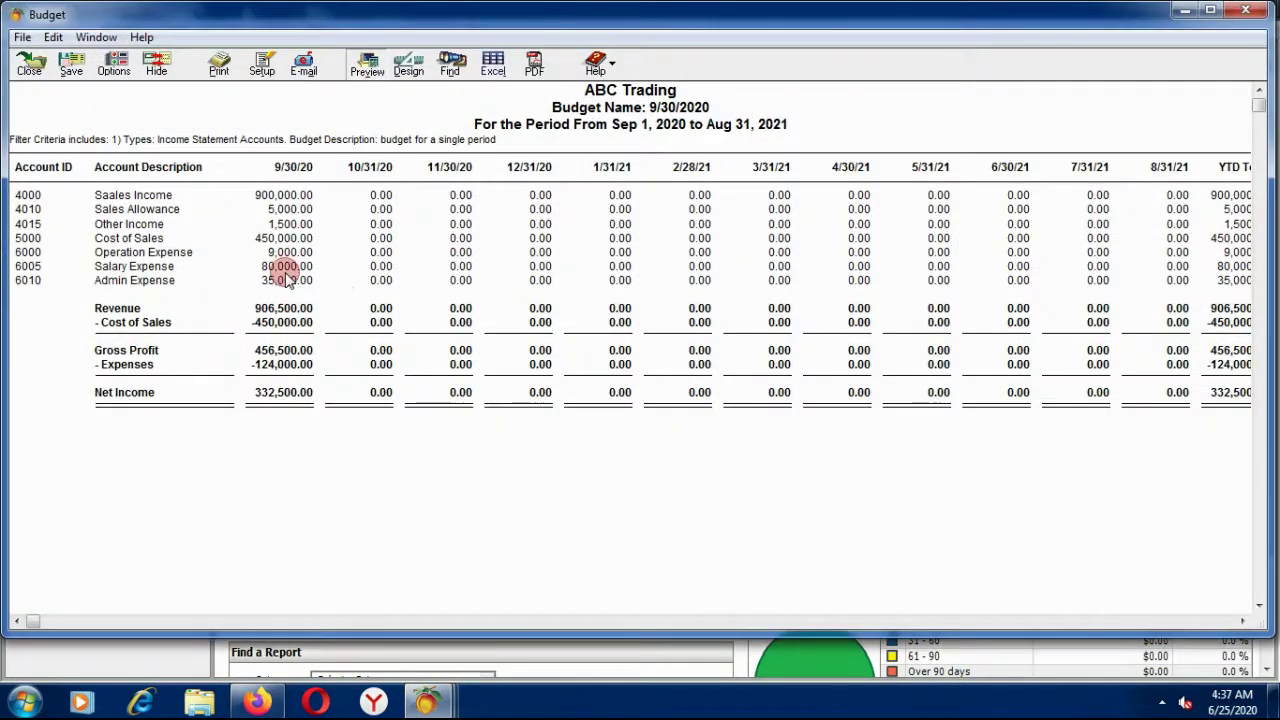
pyautogui.click(30, 68)
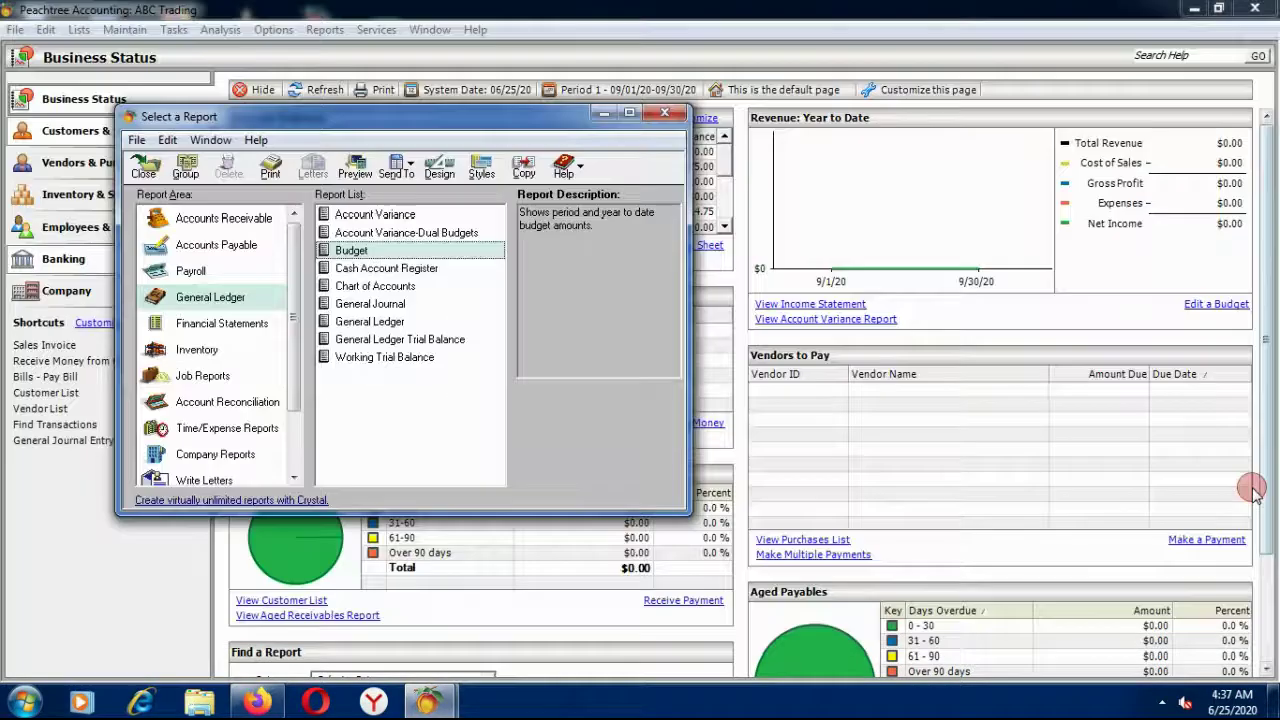
# Step: Display the Budget report for 9/30/2020 BS with Balance Sheet Accounts over the range 9/1/20 to 9/30/20, review it, and close it
pyautogui.click(350, 165)
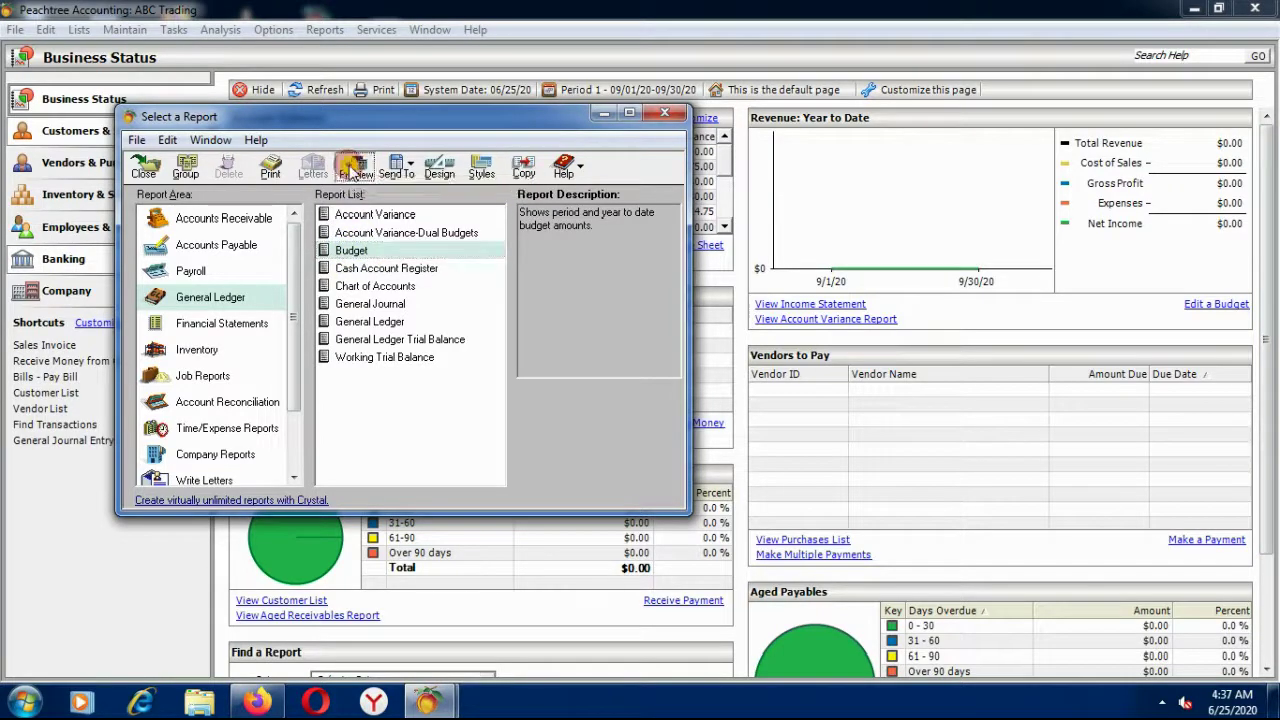
pyautogui.moveTo(320, 143); pyautogui.dragTo(405, 162)
pyautogui.click(358, 227)
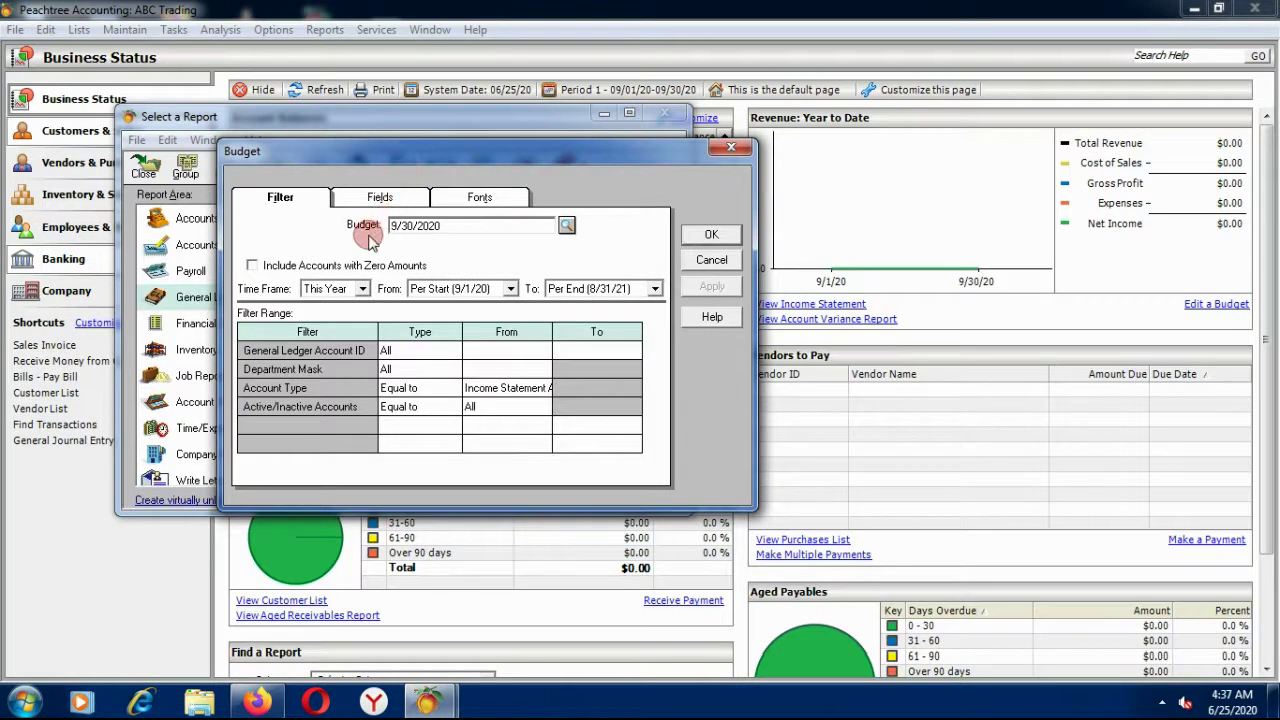
pyautogui.click(457, 227)
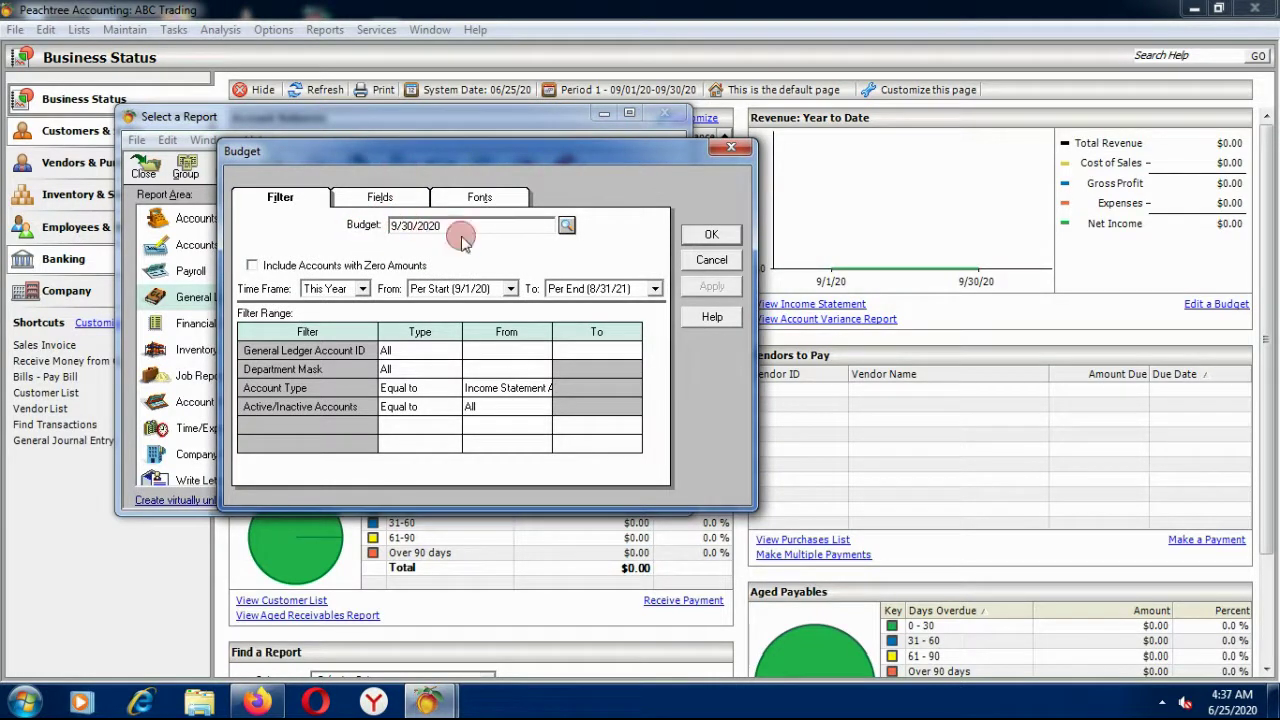
pyautogui.moveTo(457, 227); pyautogui.dragTo(385, 240)
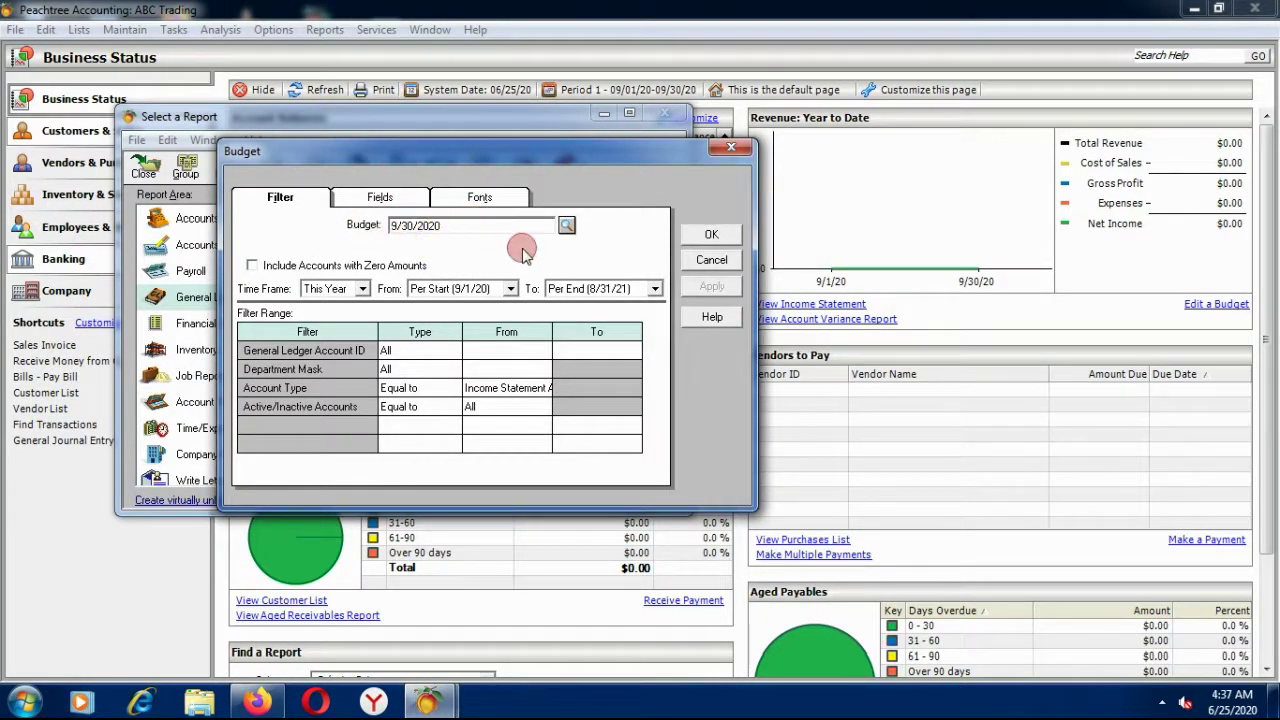
pyautogui.click(567, 226)
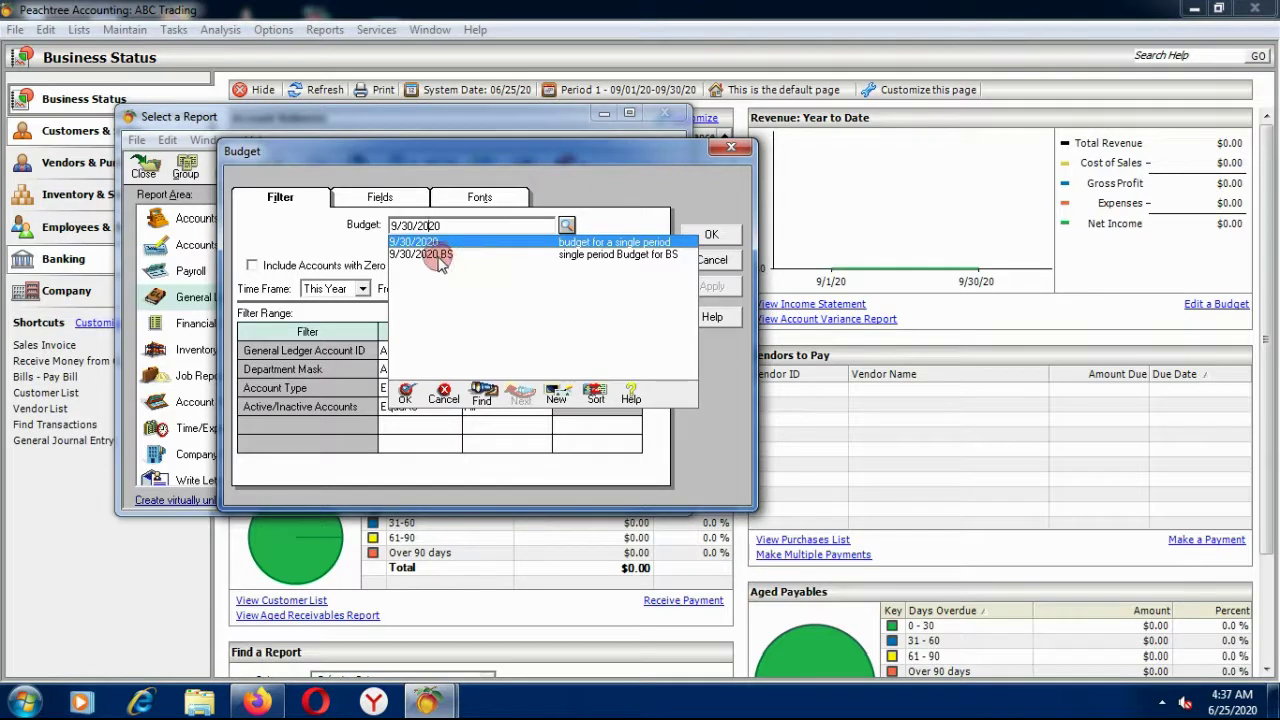
pyautogui.doubleClick(446, 257)
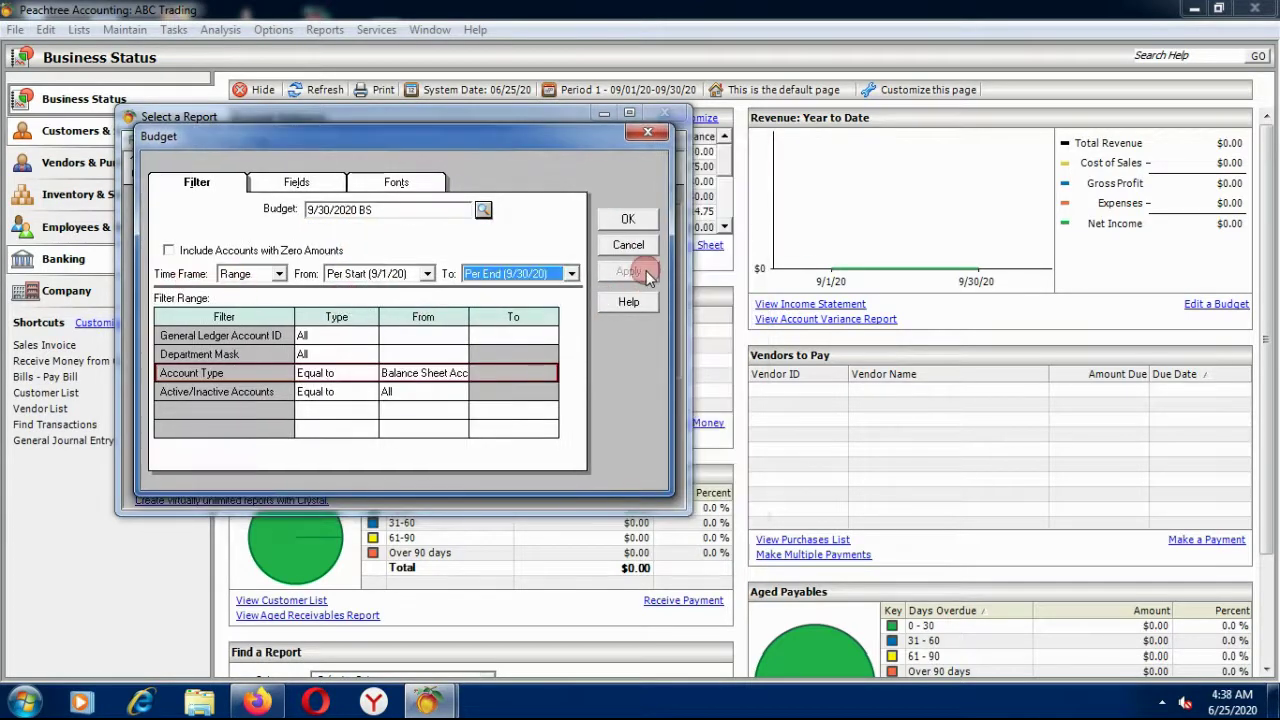
pyautogui.click(624, 222)
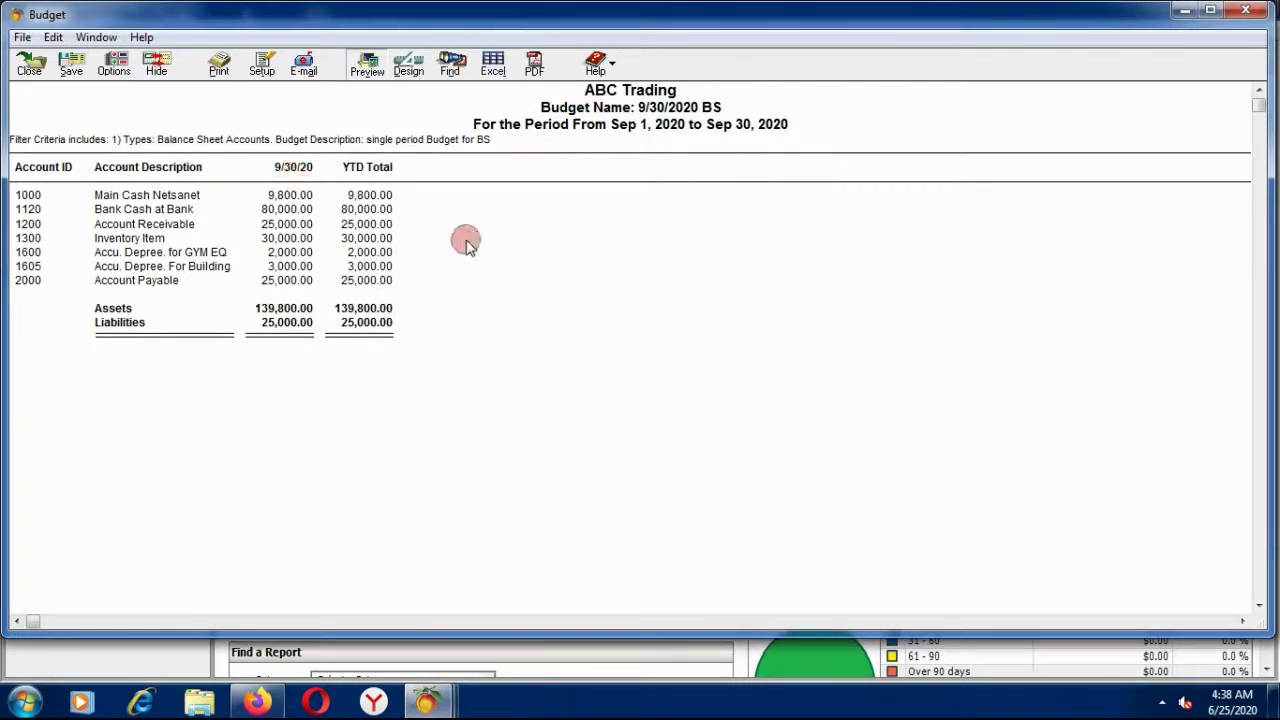
pyautogui.click(29, 65)
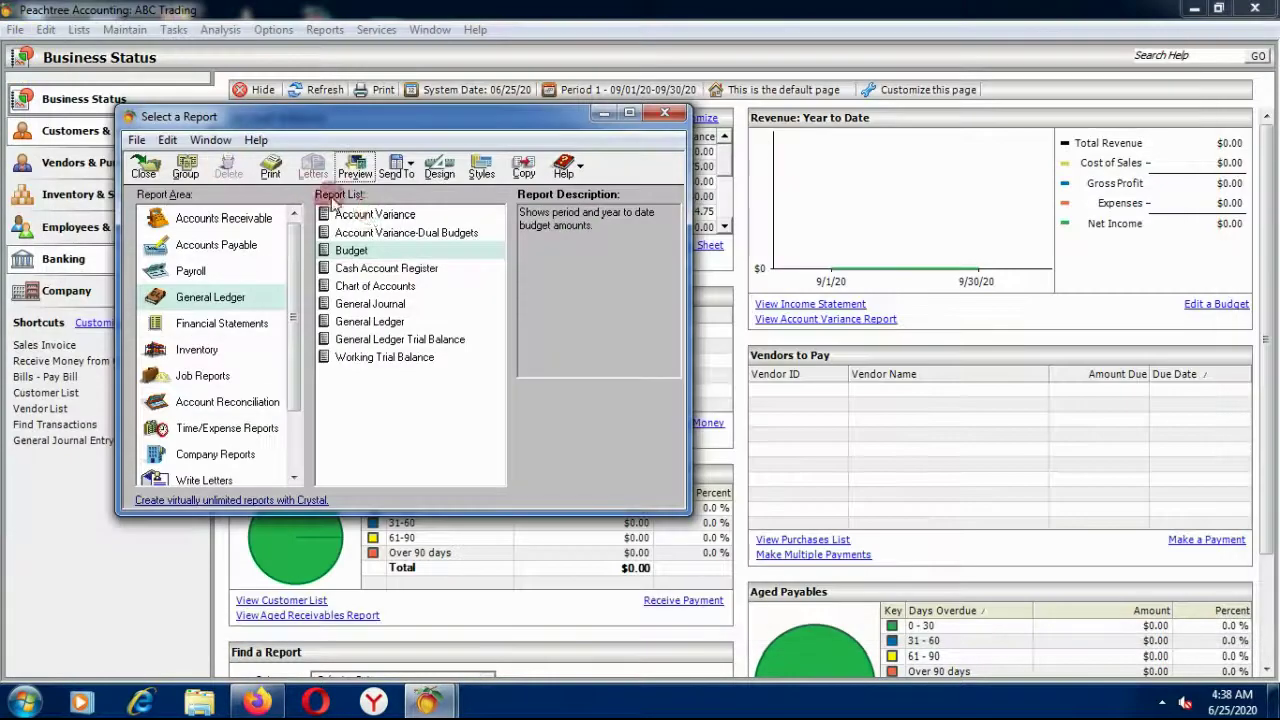
# Step: Display the 9/30/2020 BS Budget report with zero-amount accounts included and the default filters, review it, and close it
pyautogui.click(356, 166)
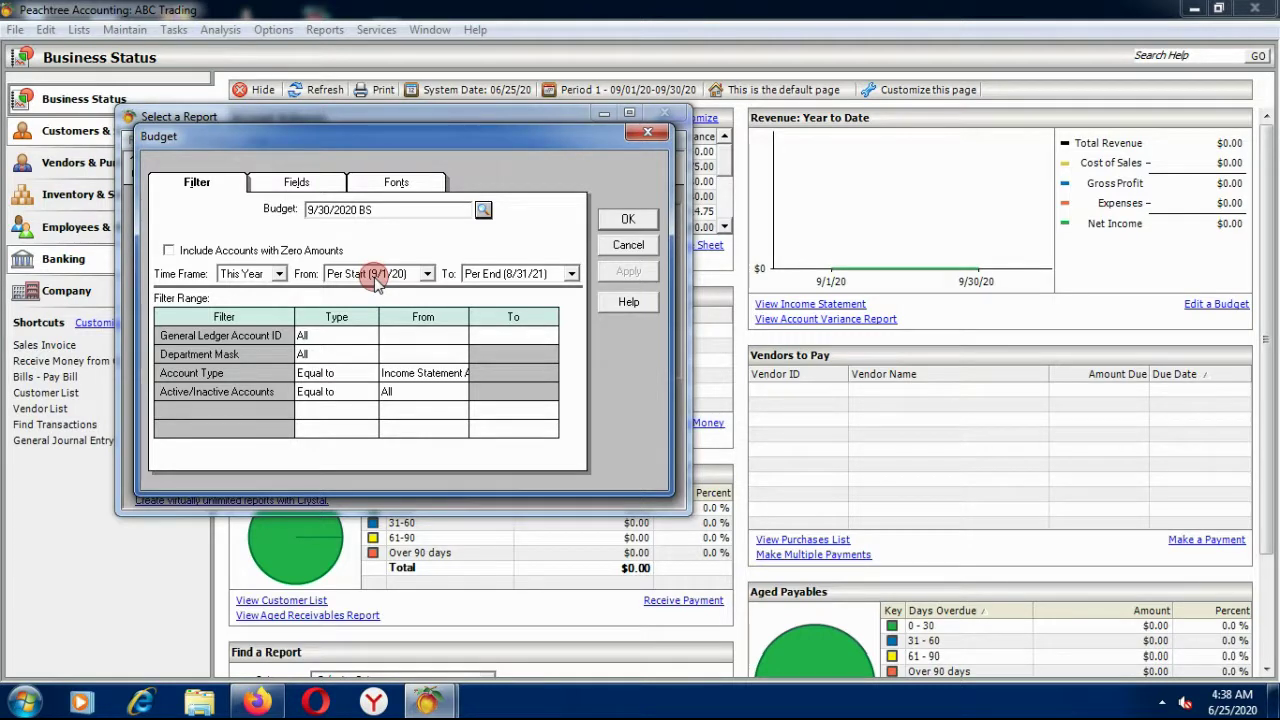
pyautogui.click(168, 250)
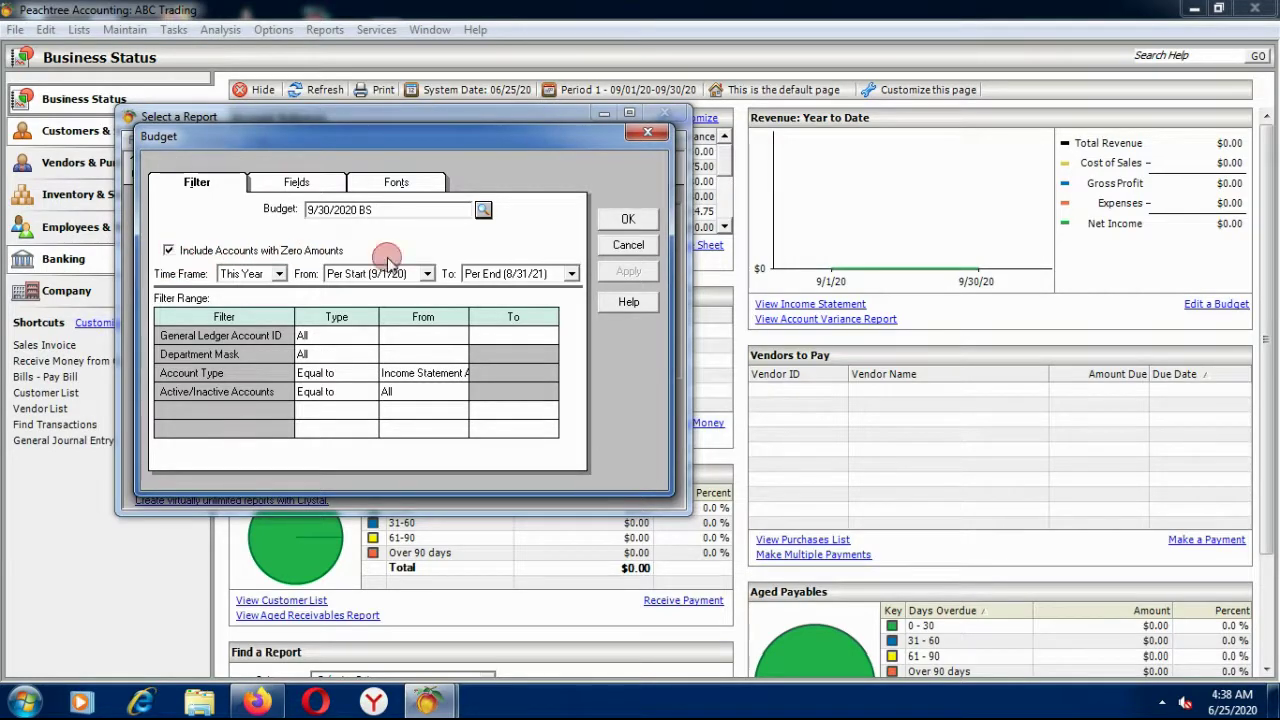
pyautogui.click(640, 218)
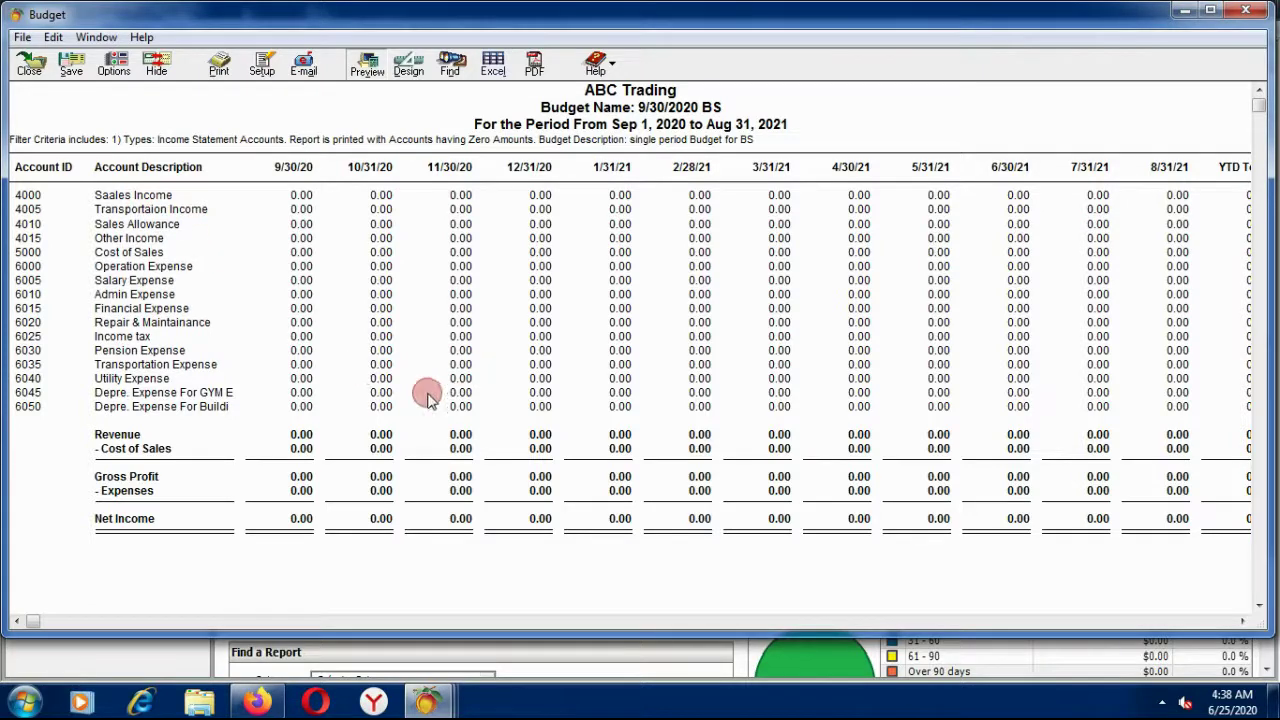
pyautogui.click(390, 412)
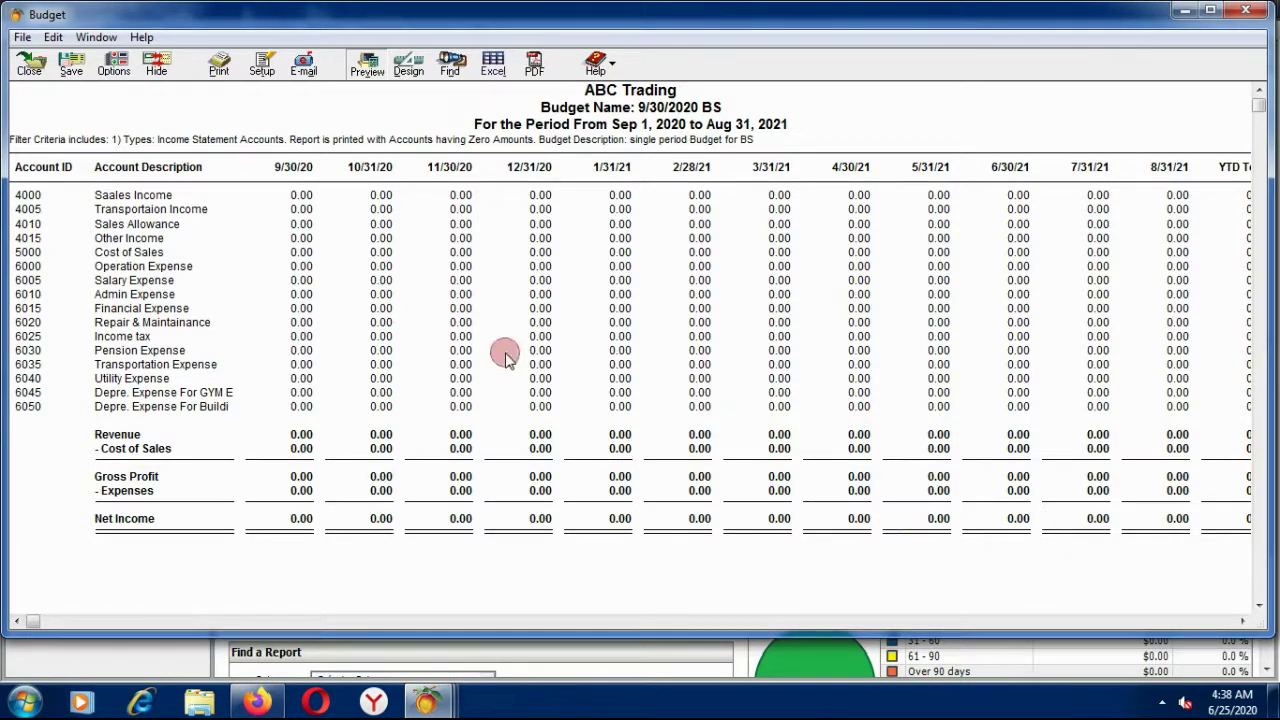
pyautogui.click(29, 64)
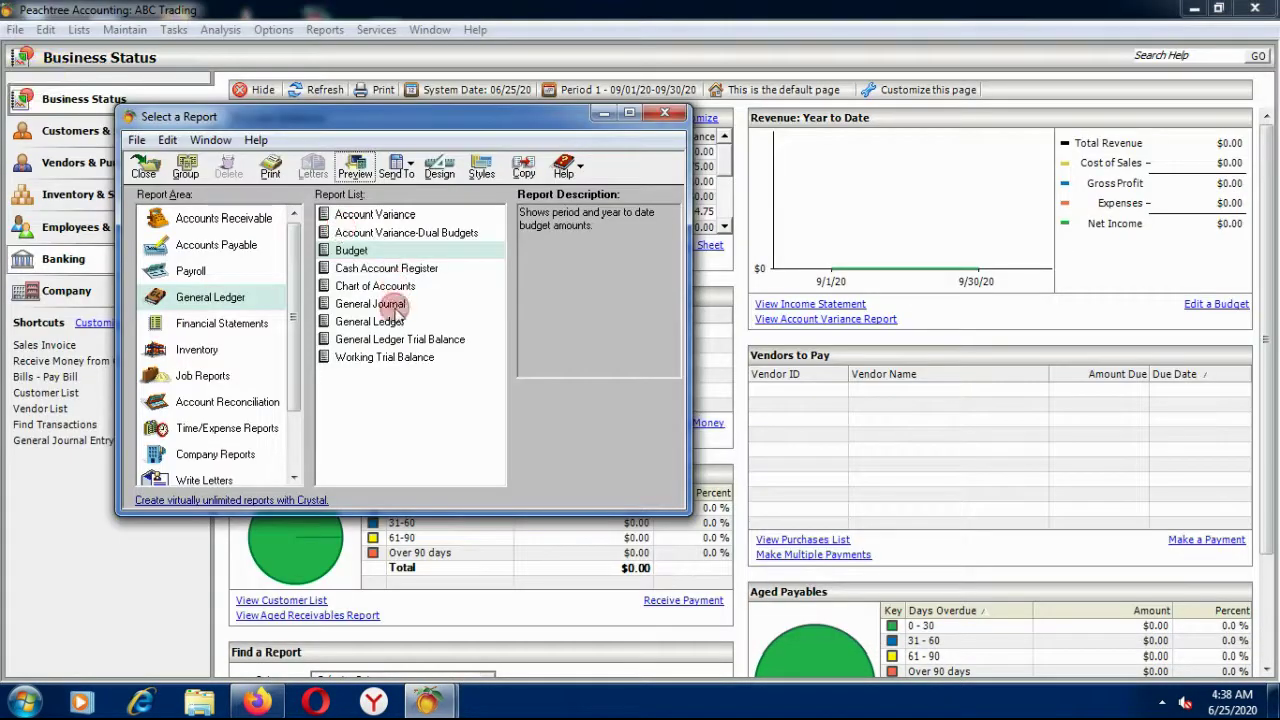
# Step: Display the 9/30/2020 BS Budget report with the account type set to Balance Sheet Accounts, and close the report and report selection
pyautogui.click(355, 168)
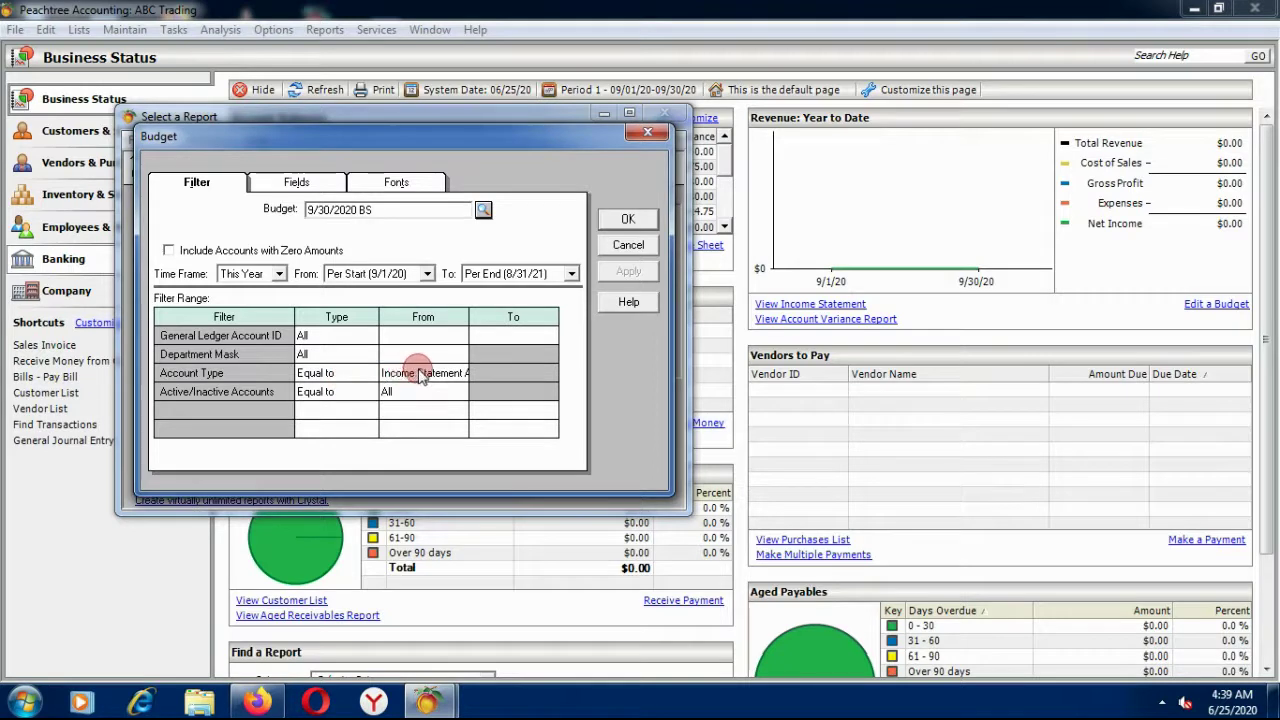
pyautogui.click(410, 374)
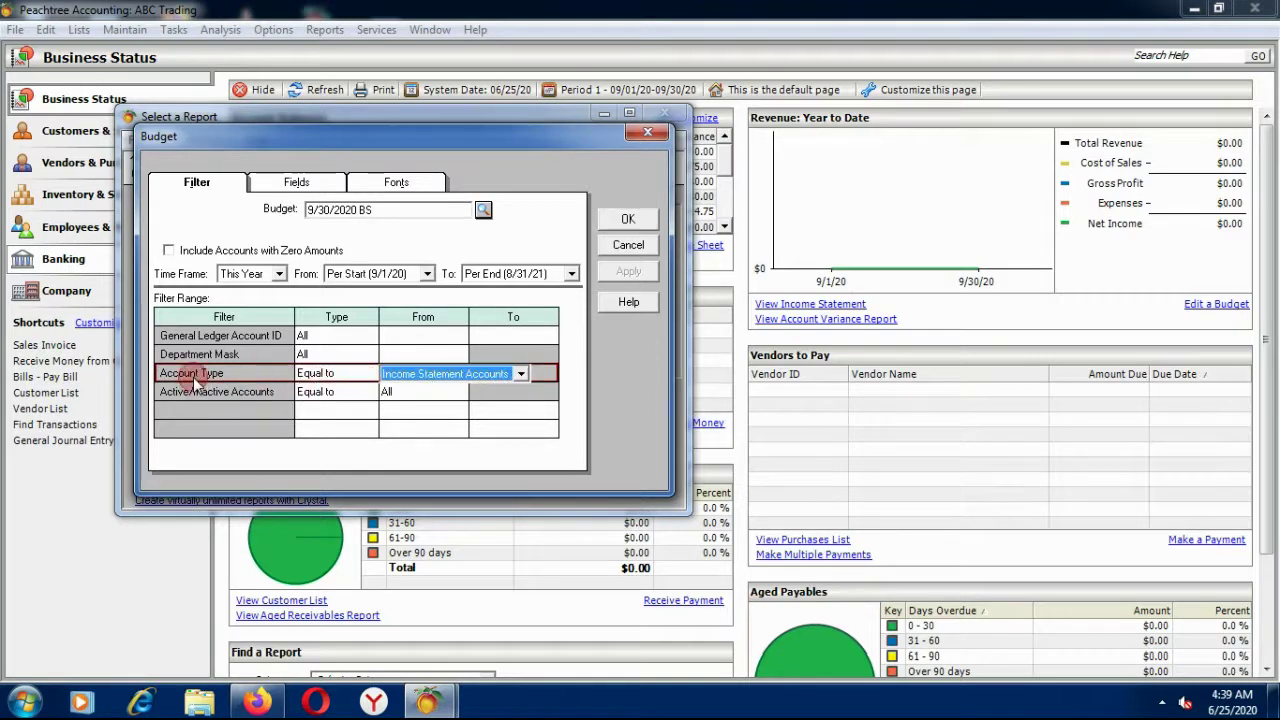
pyautogui.click(520, 374)
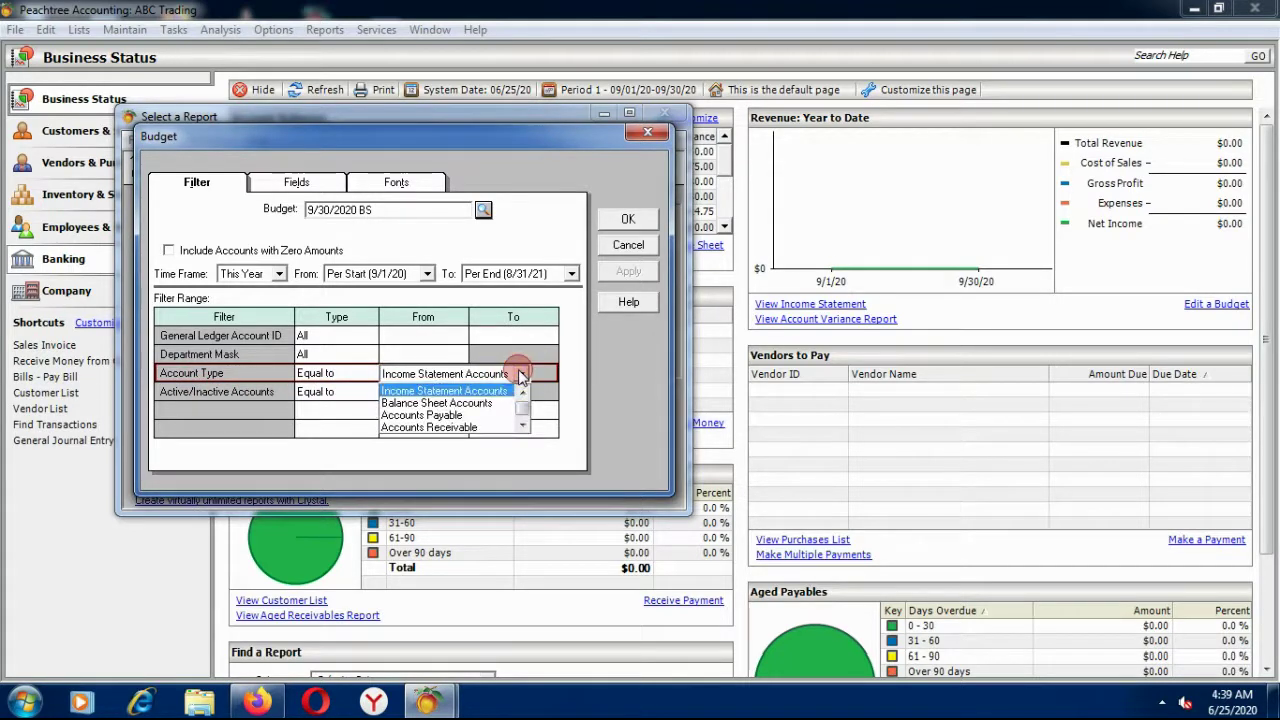
pyautogui.click(470, 402)
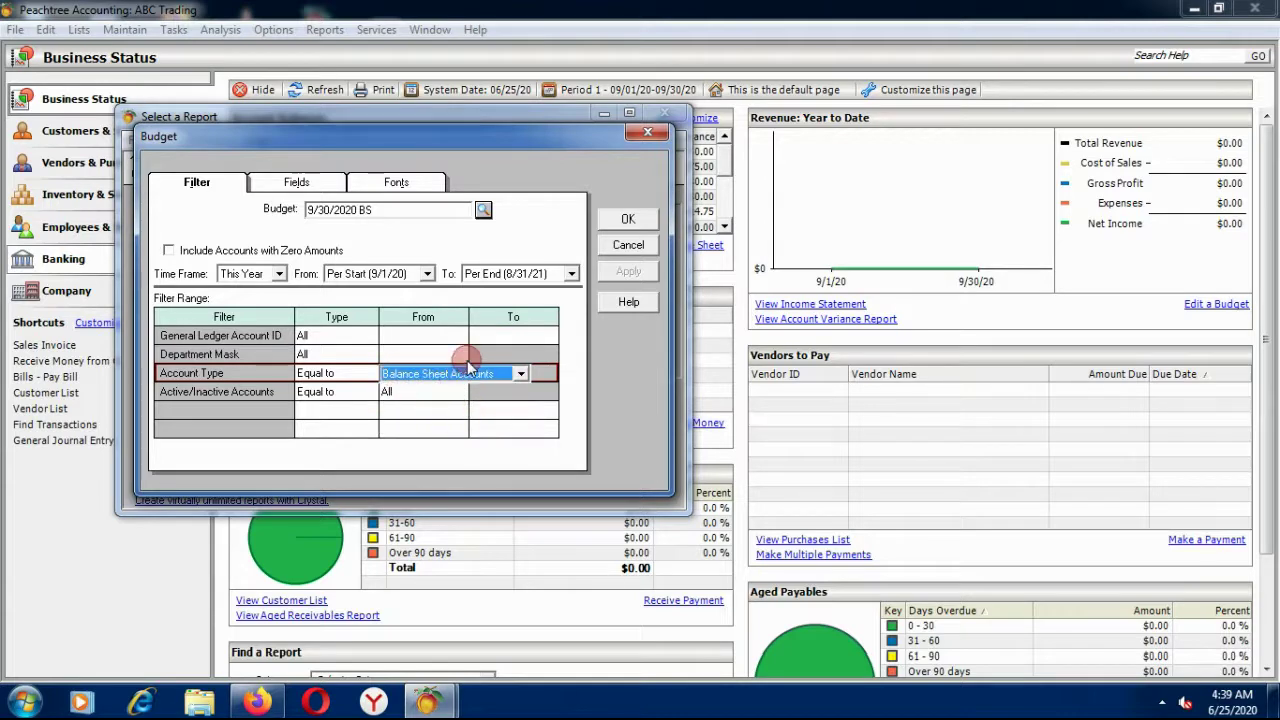
pyautogui.click(628, 220)
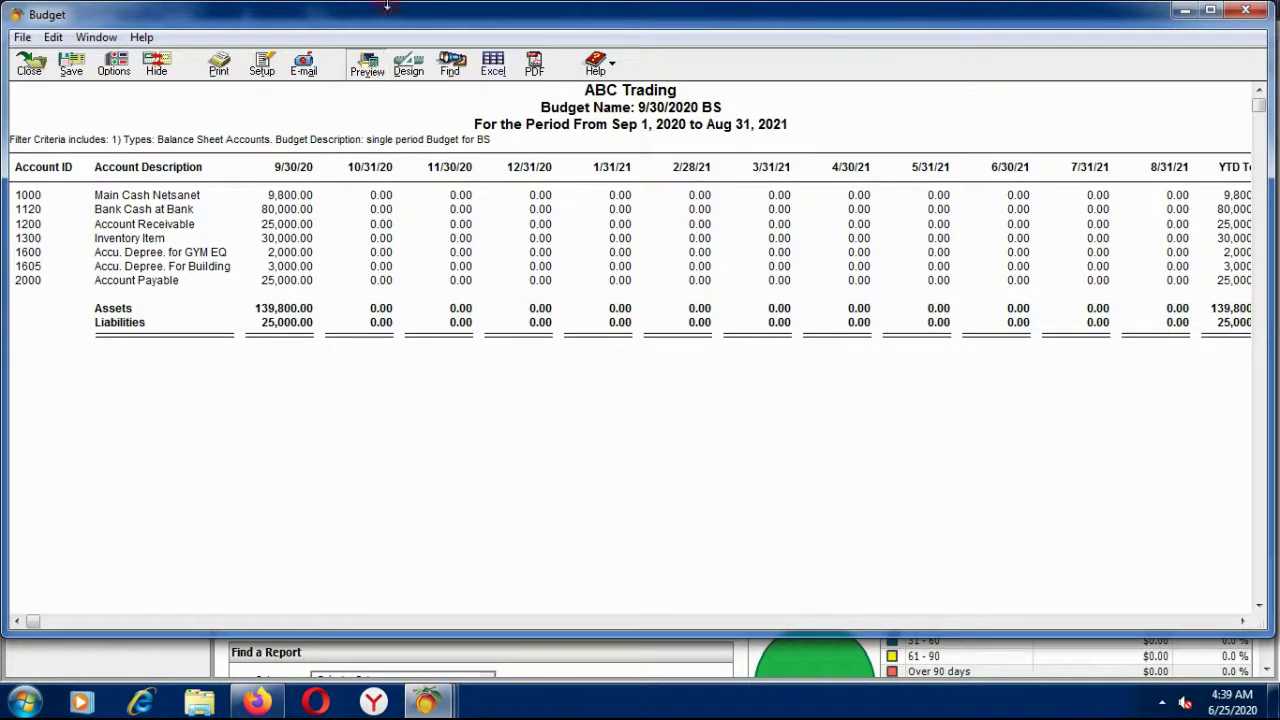
pyautogui.click(32, 64)
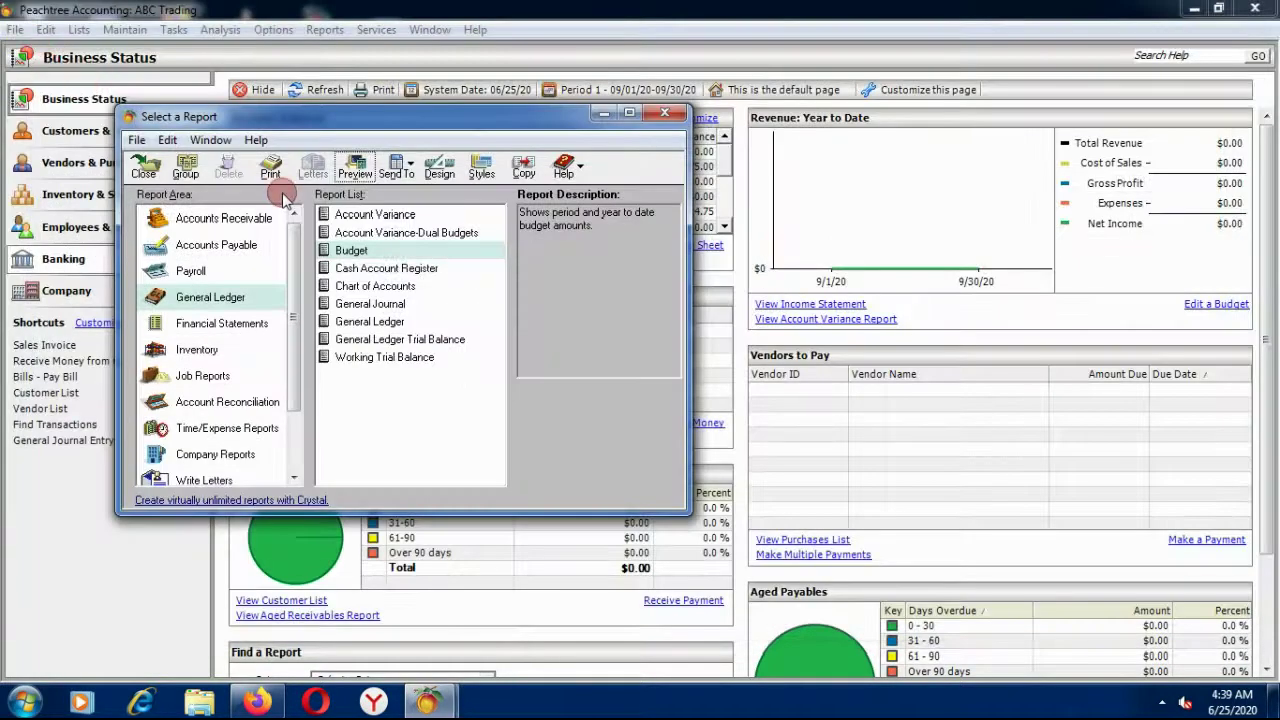
pyautogui.click(144, 167)
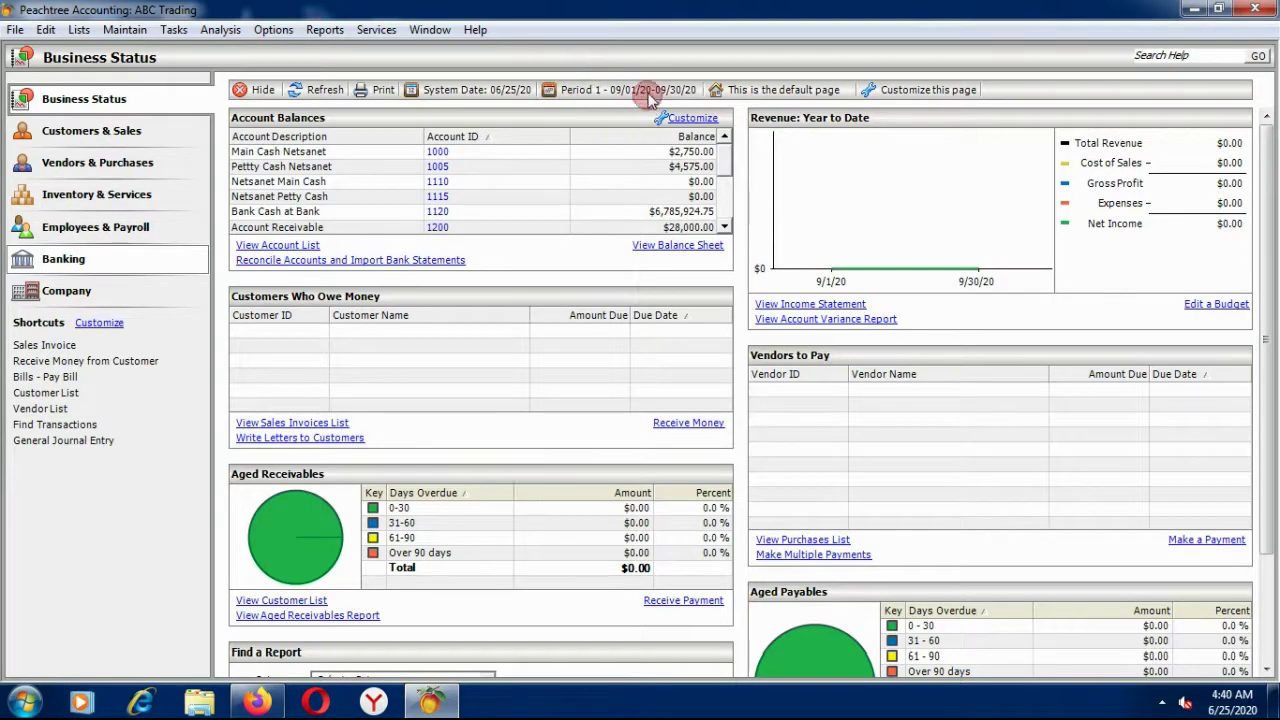
# Step: Examine the open accounting periods, selecting the first and last period of each open fiscal year: 01, 12, 13 and 24
pyautogui.click(648, 90)
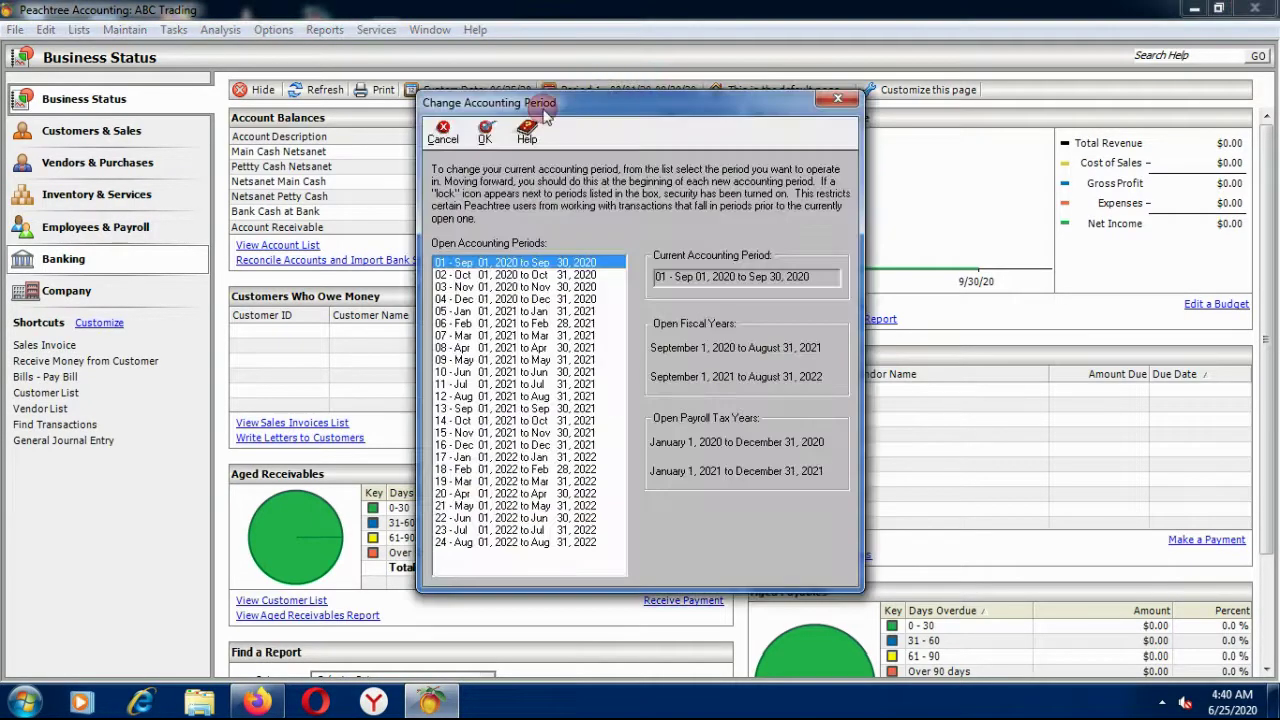
pyautogui.moveTo(545, 98); pyautogui.dragTo(328, 108)
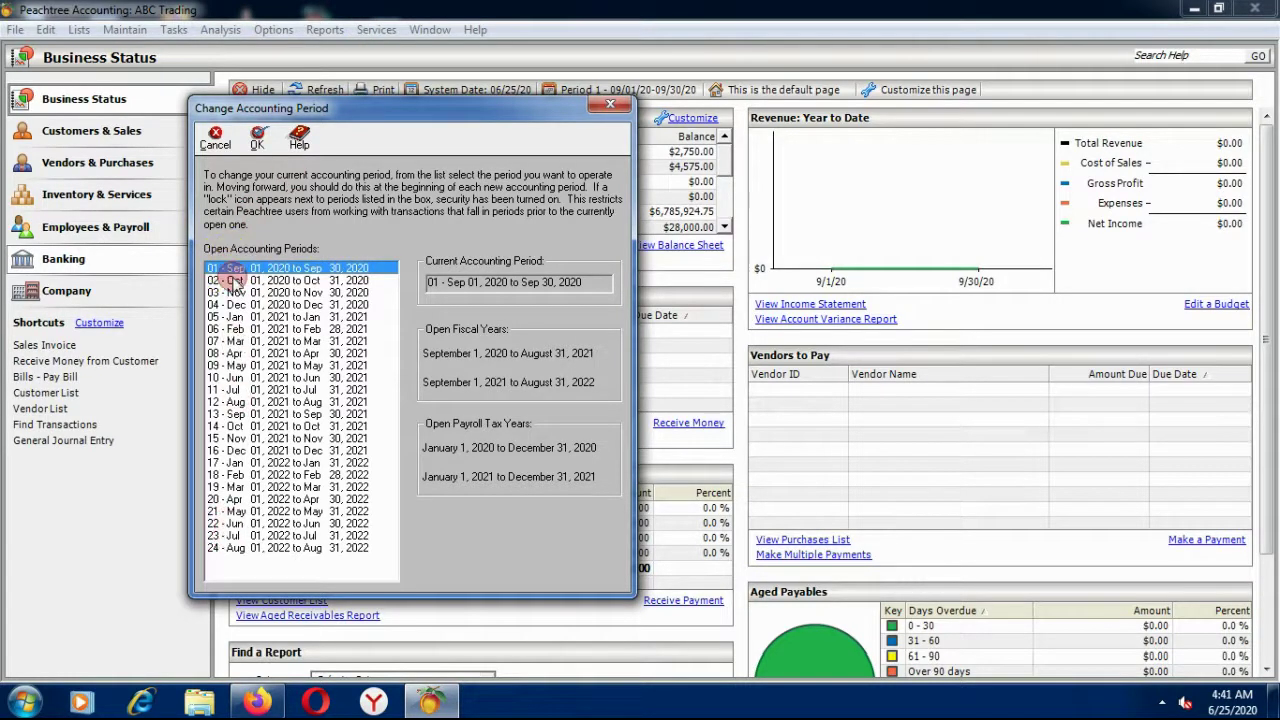
pyautogui.click(224, 546)
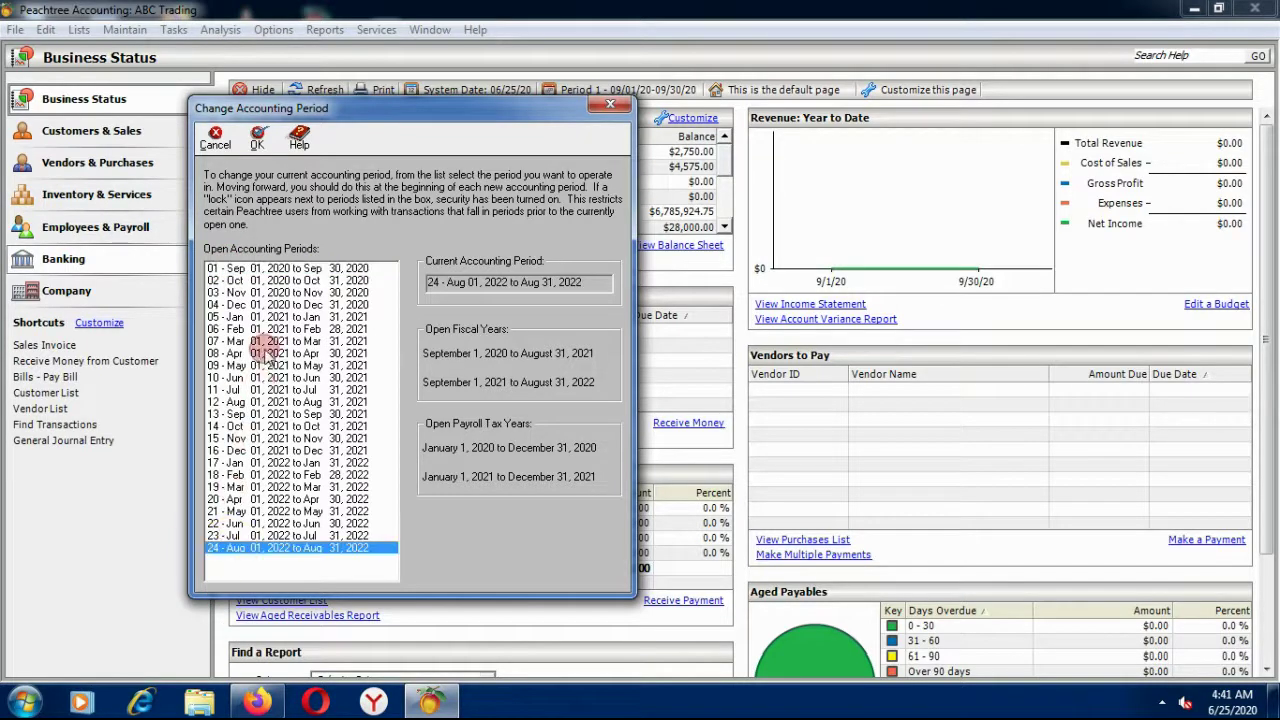
pyautogui.click(214, 268)
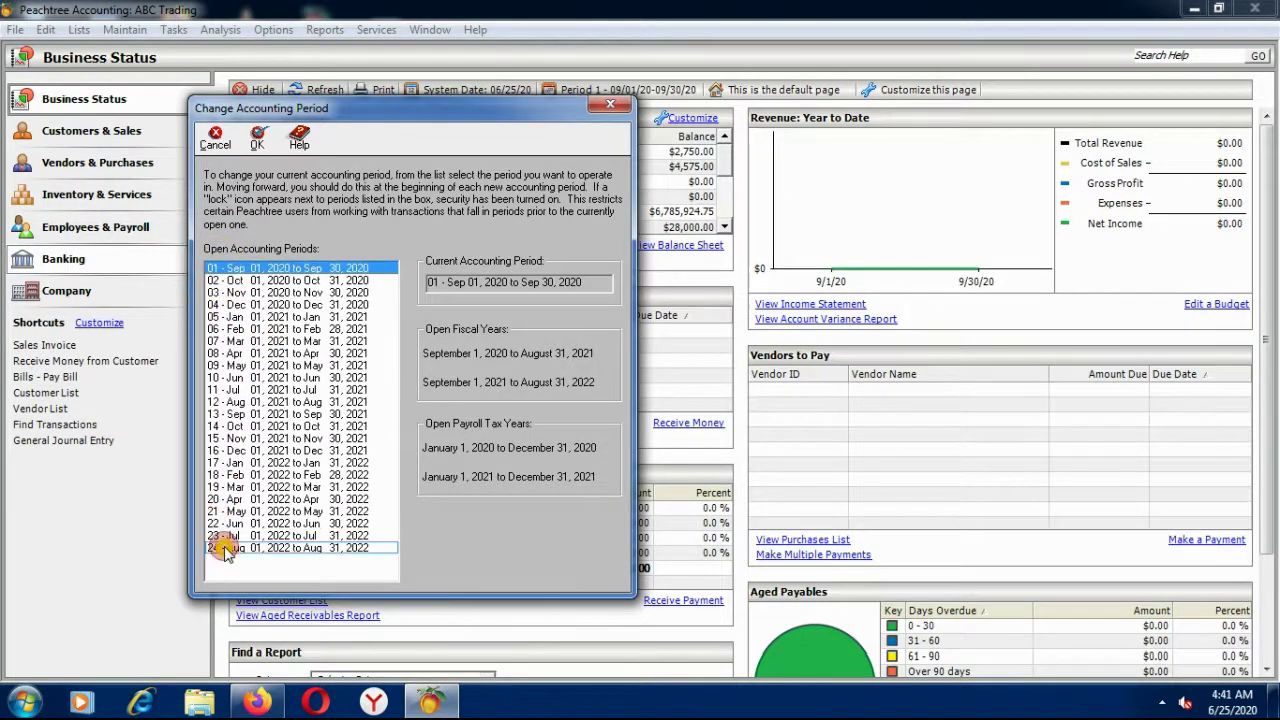
pyautogui.click(214, 547)
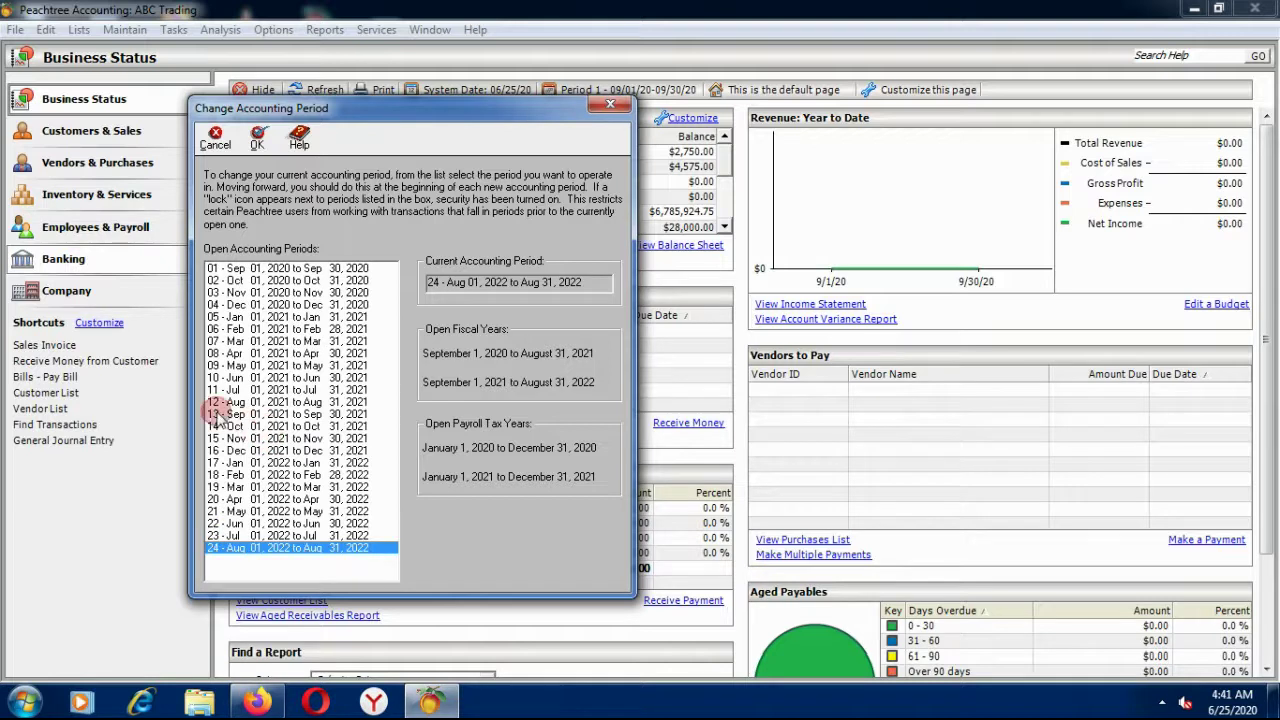
pyautogui.click(214, 401)
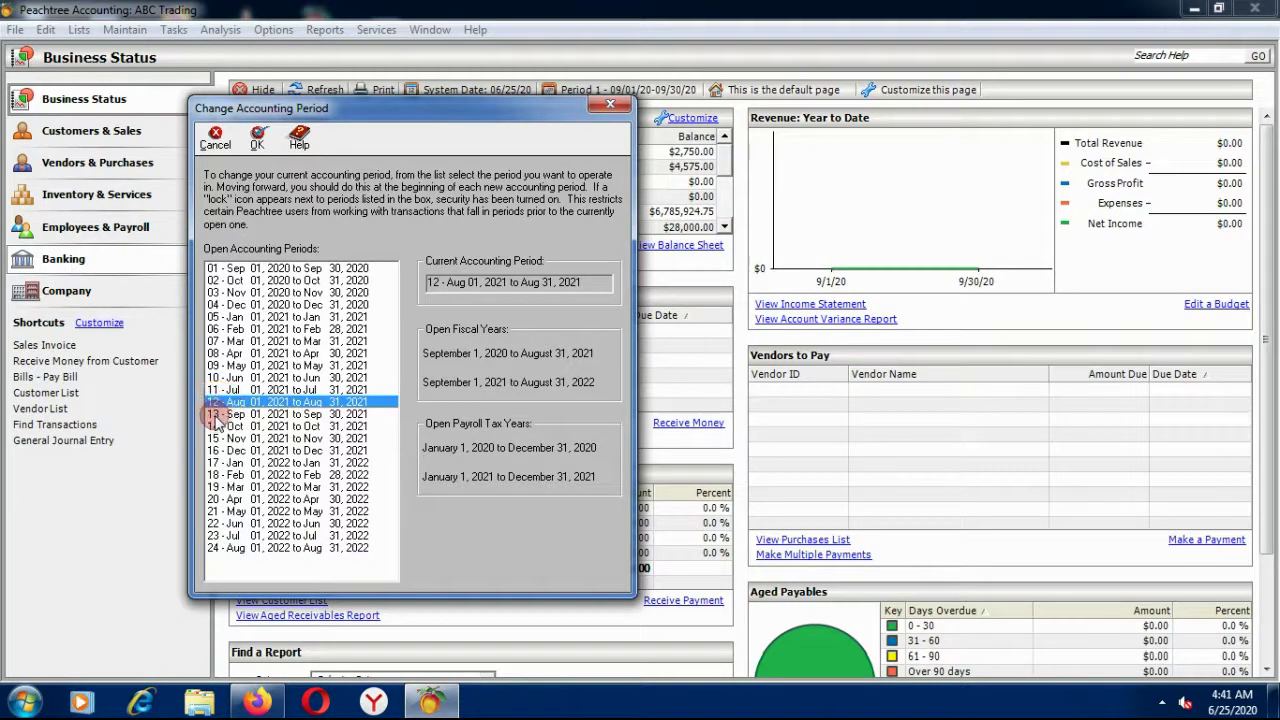
pyautogui.click(216, 413)
pyautogui.click(212, 548)
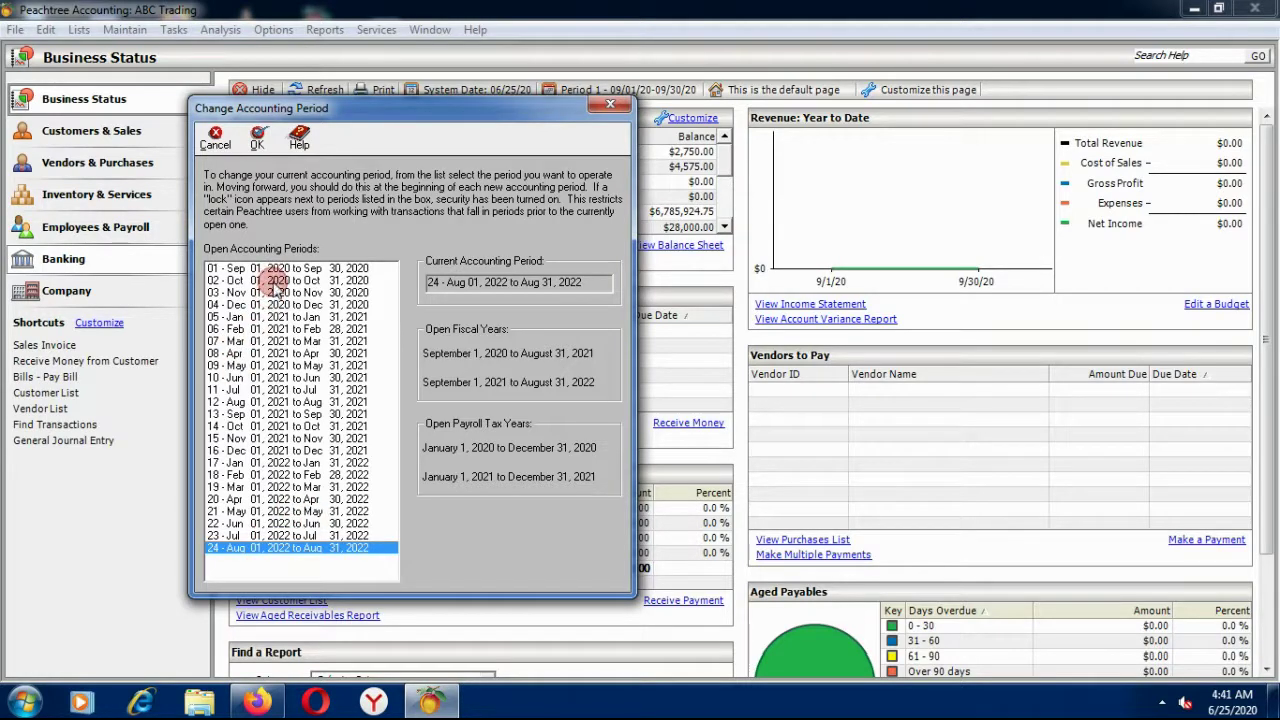
# Step: Change the current accounting period to 02 - Oct 01 to Oct 31, 2020, and advance it to 03 - Nov 01 to Nov 30, 2020
pyautogui.click(238, 282)
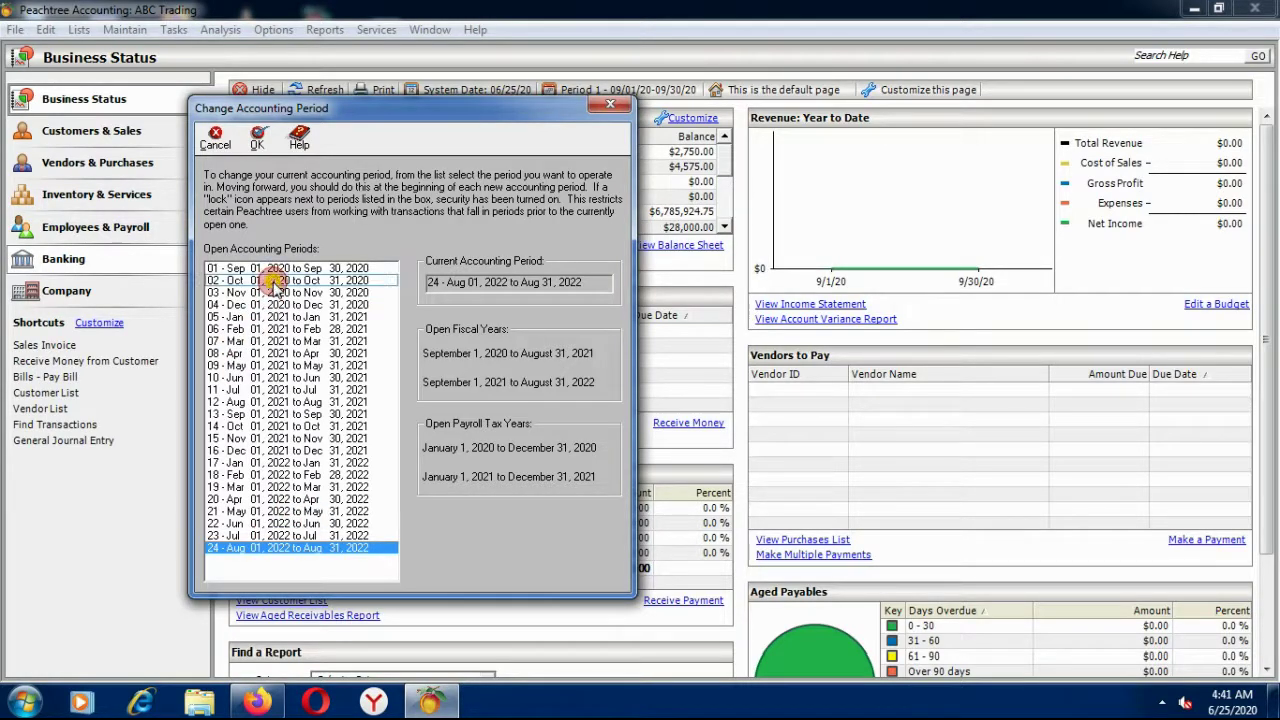
pyautogui.click(258, 138)
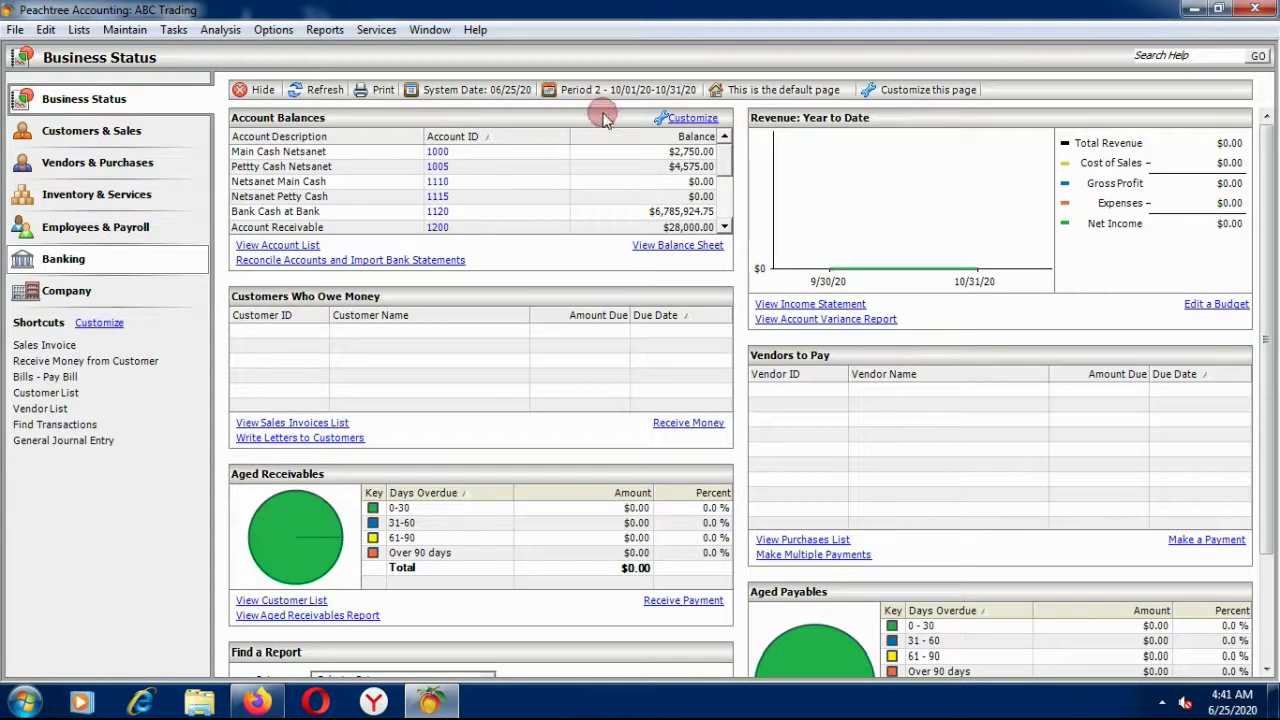
pyautogui.click(596, 93)
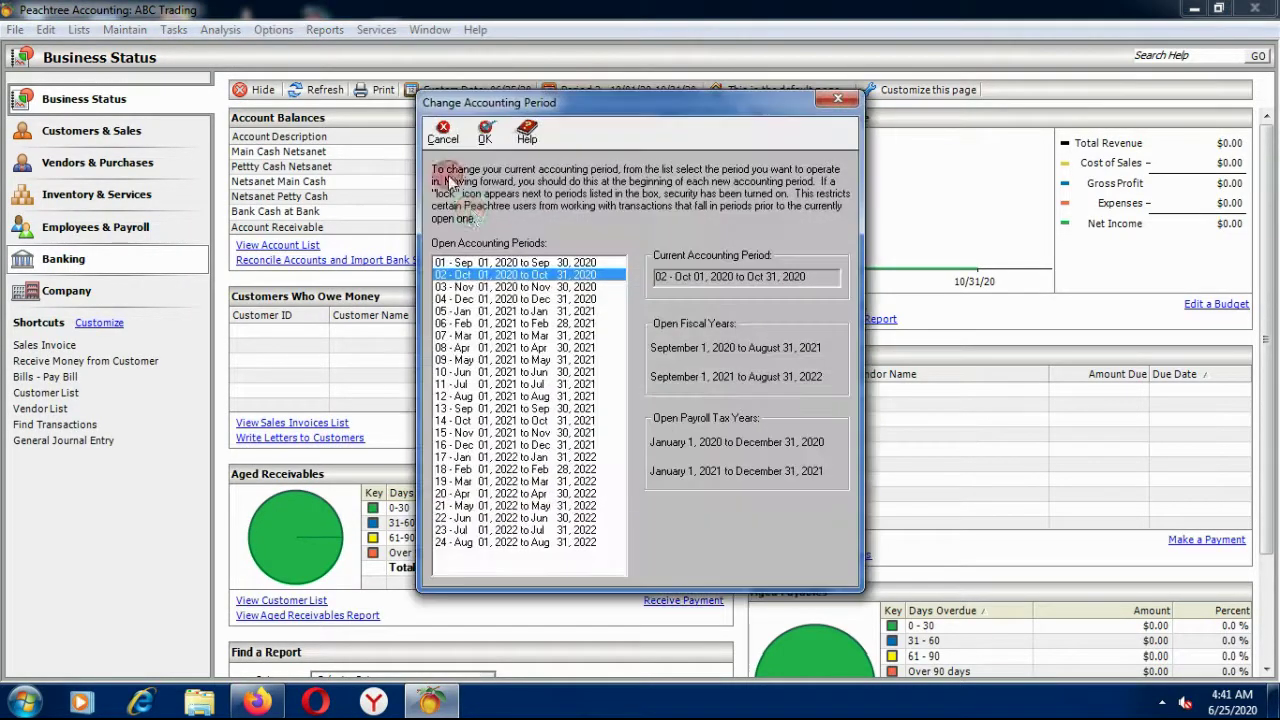
pyautogui.click(470, 287)
pyautogui.click(485, 133)
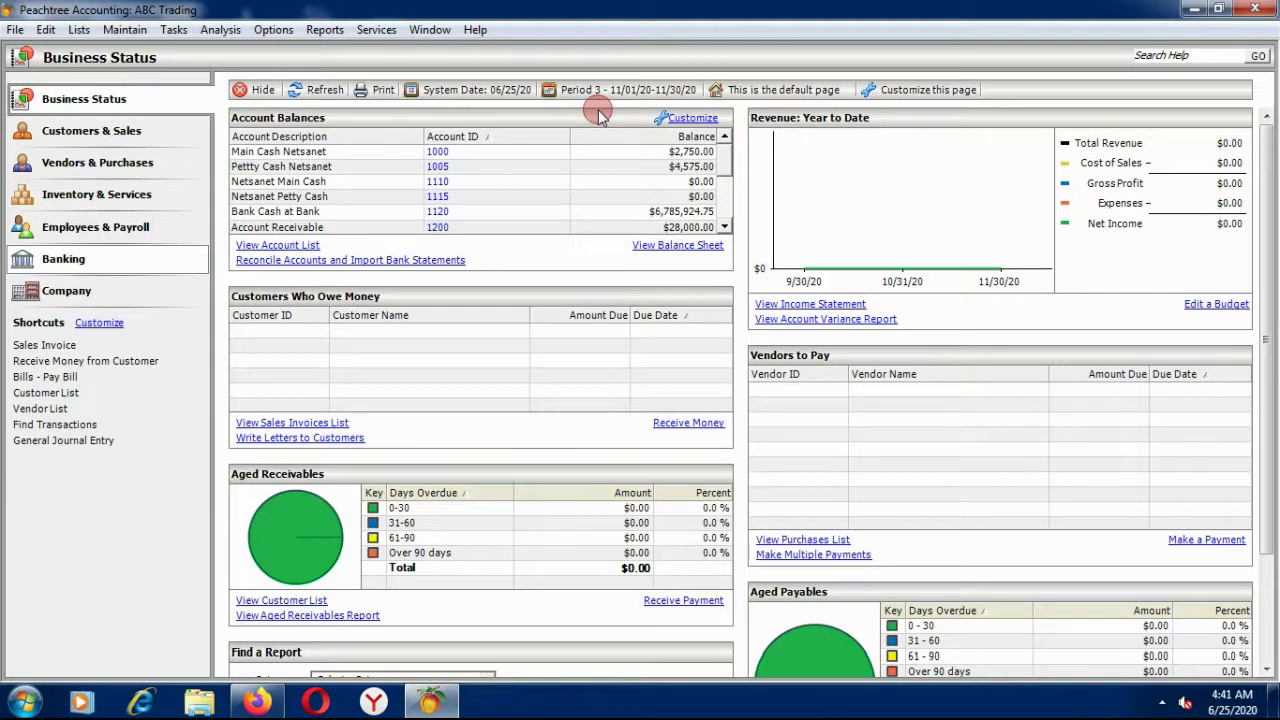
# Step: Return the current accounting period to 01 - Sep 01, 2020 to Sep 30, 2020
pyautogui.click(598, 90)
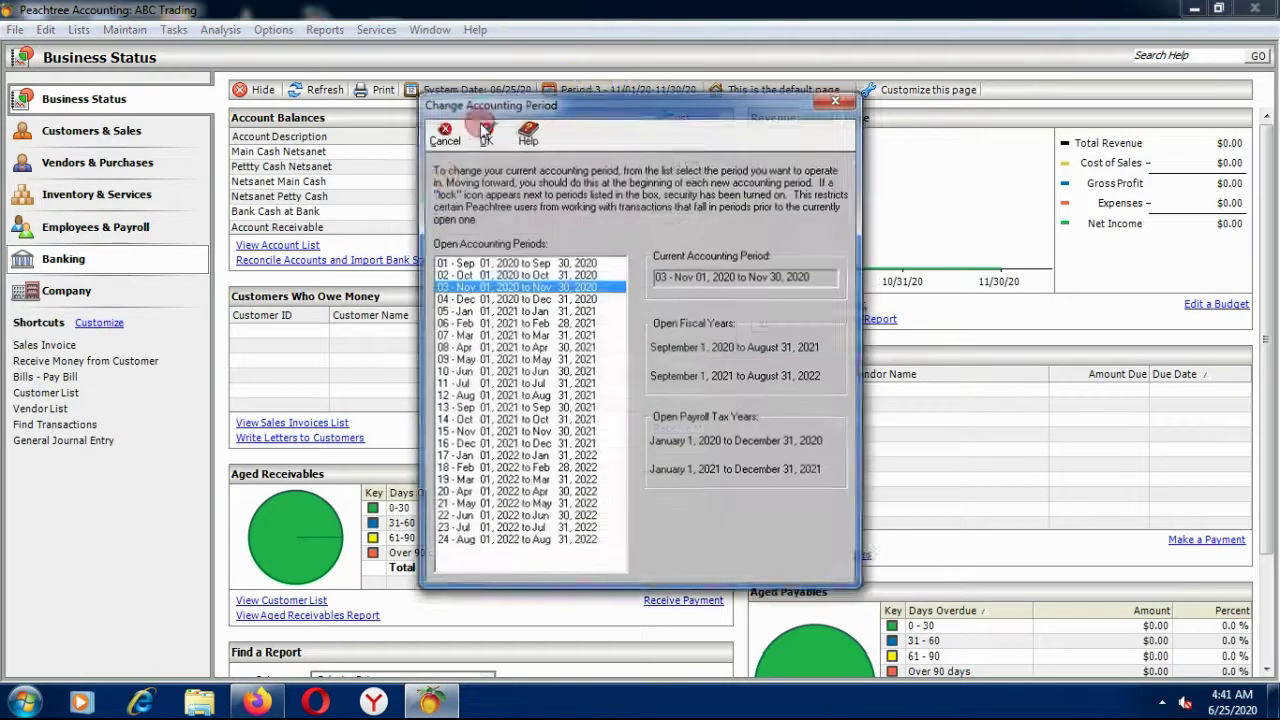
pyautogui.click(520, 262)
pyautogui.click(485, 132)
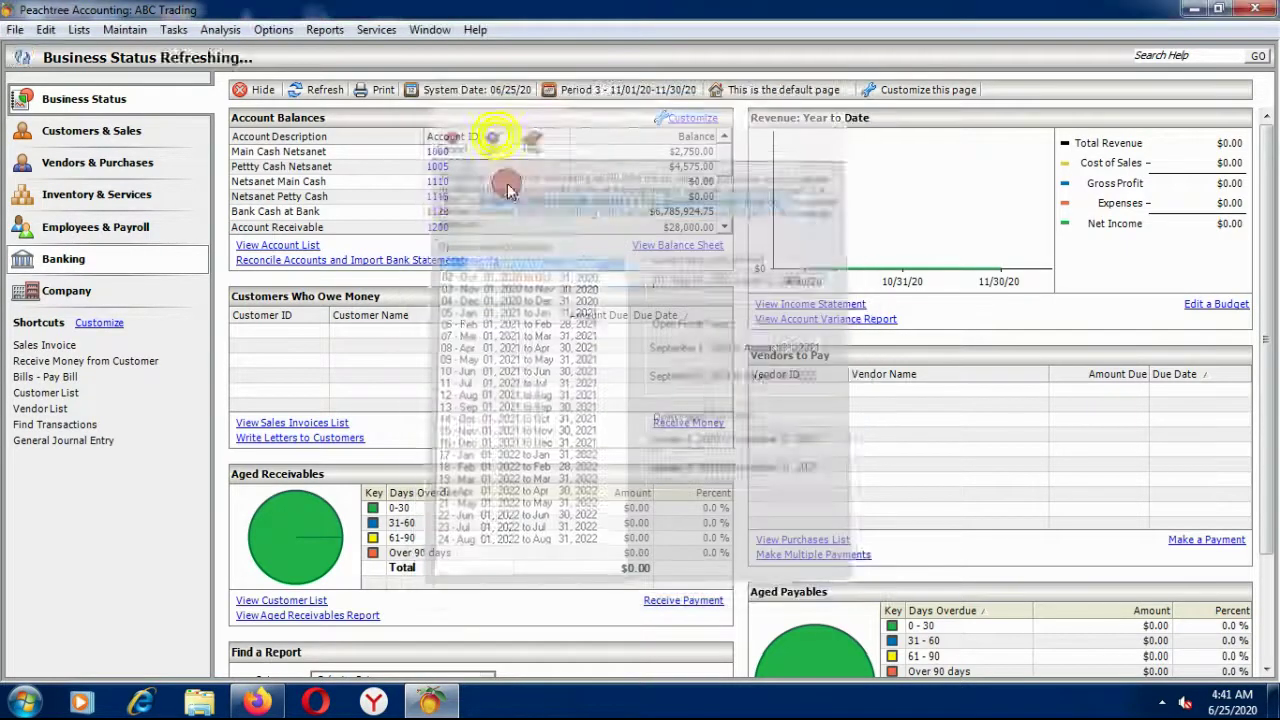
pyautogui.click(597, 89)
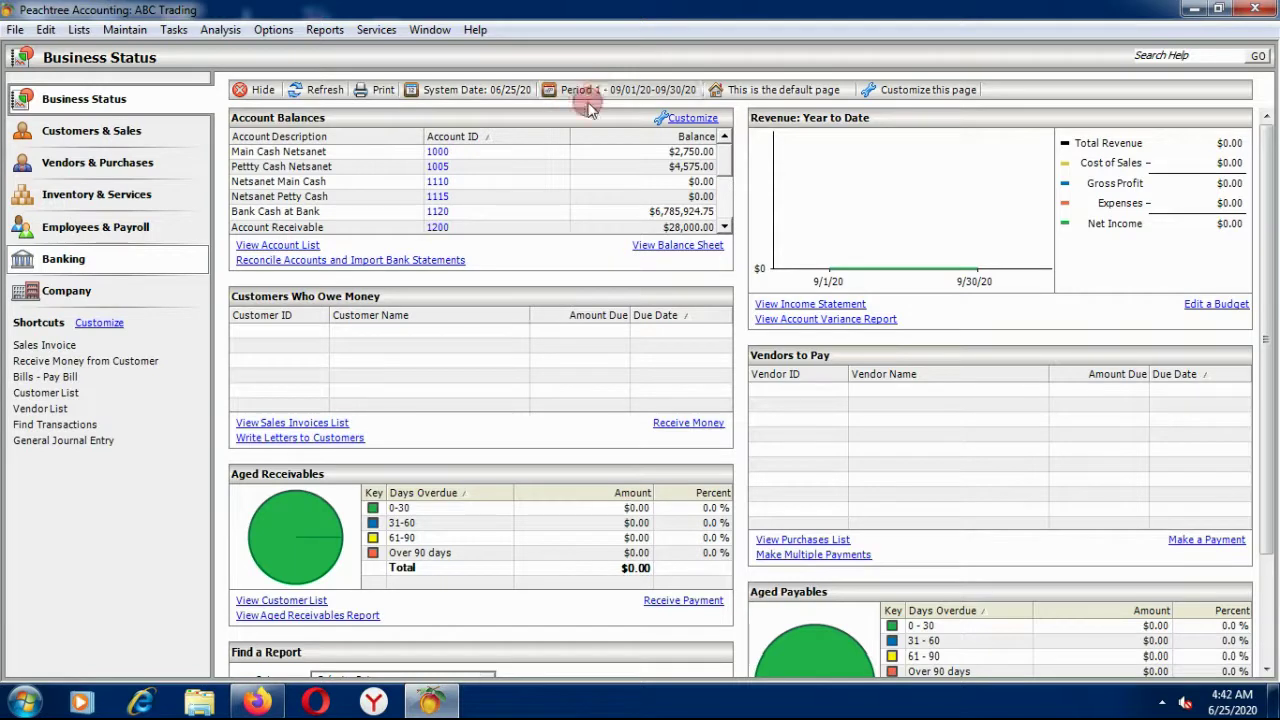